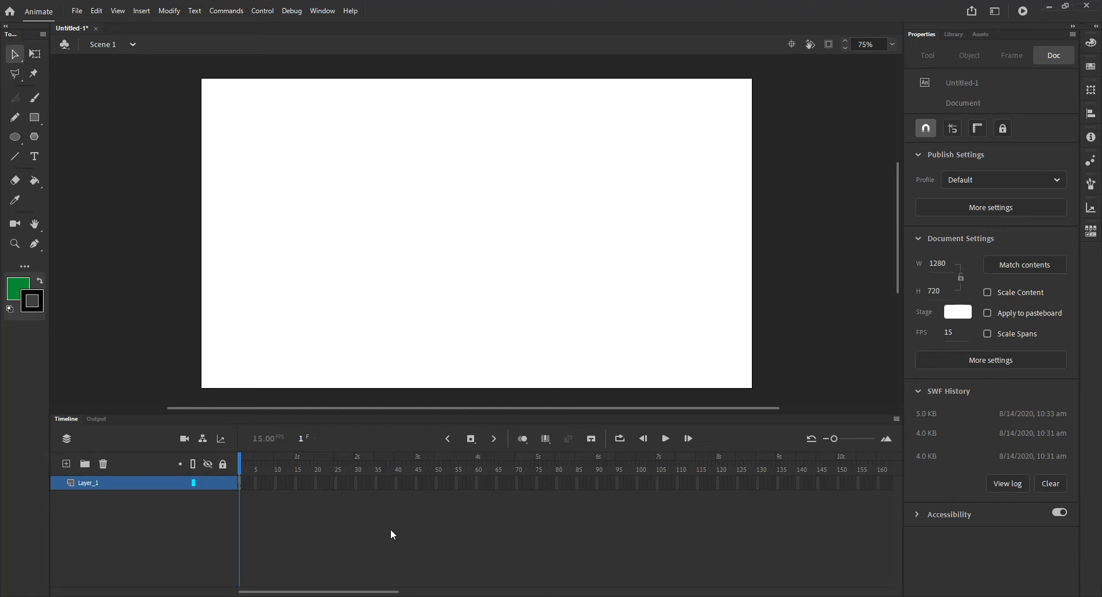
# - Switch to Illustrator to review the train artwork's Wheel1, Wheel2, Engine and Smoke layers, toggling their visibility, then return to Animate
pyautogui.moveTo(408, 596)
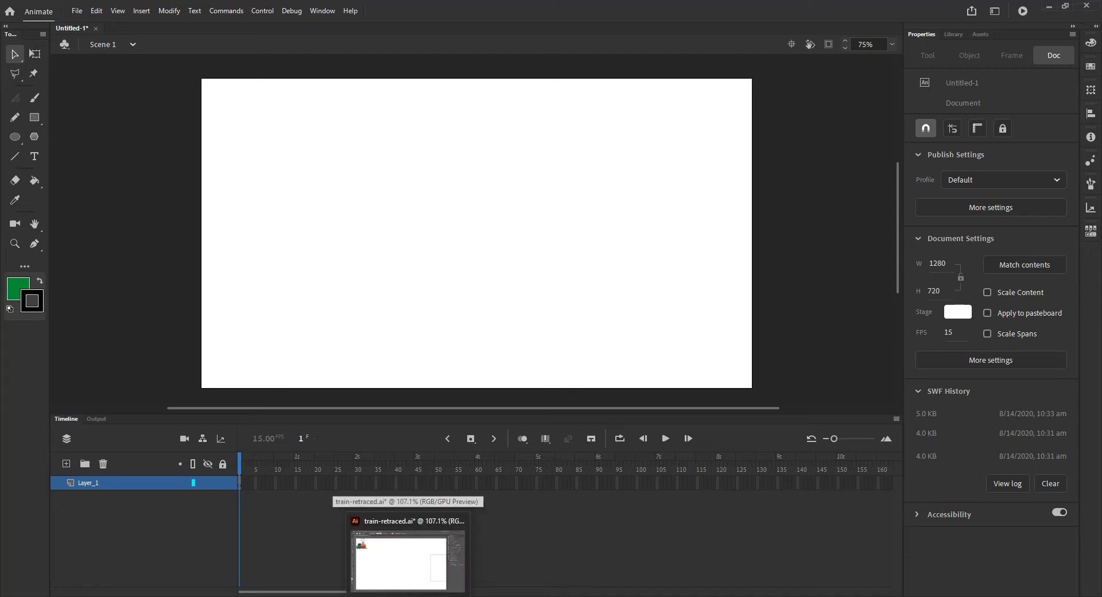
pyautogui.click(408, 596)
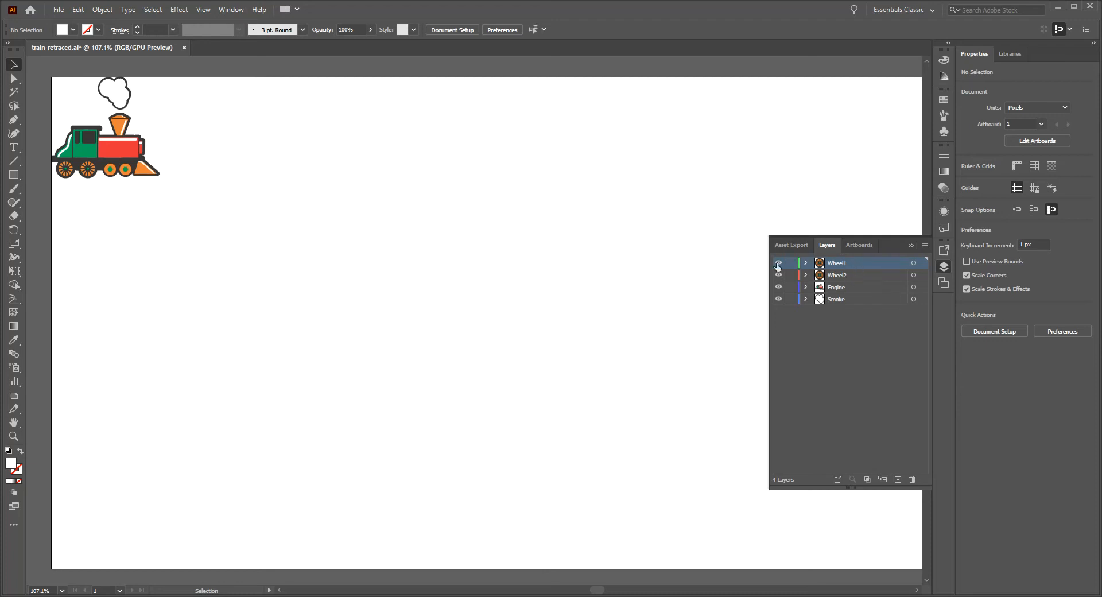
pyautogui.click(778, 275)
pyautogui.click(779, 275)
pyautogui.click(779, 300)
pyautogui.click(779, 299)
pyautogui.click(779, 287)
pyautogui.click(778, 287)
pyautogui.click(438, 596)
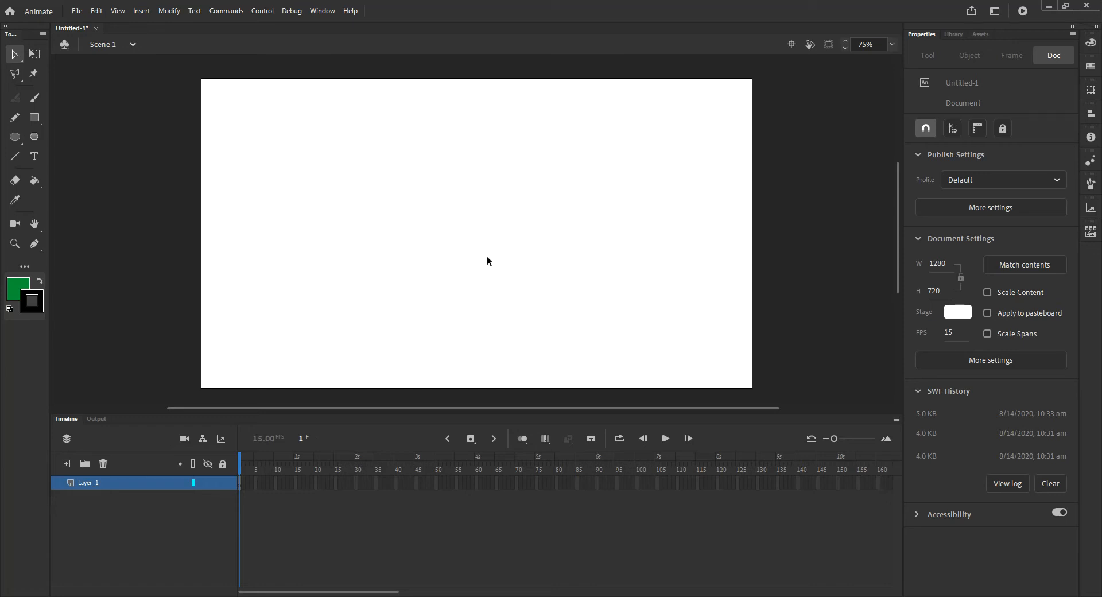
# - Show the Library panel and start importing train-retraced.ai into the library
pyautogui.click(952, 34)
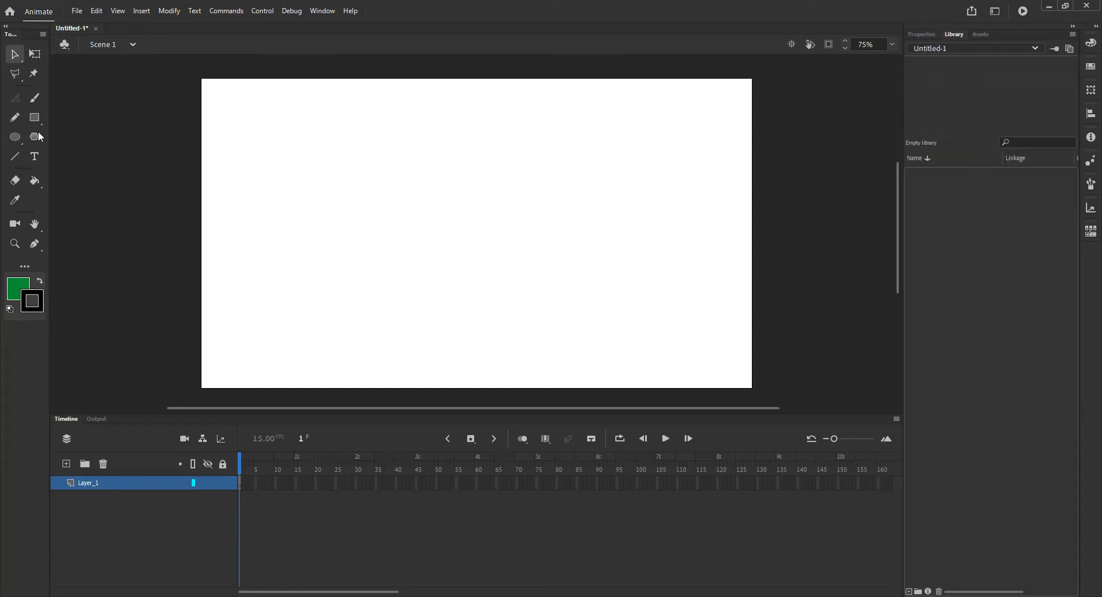
pyautogui.click(921, 36)
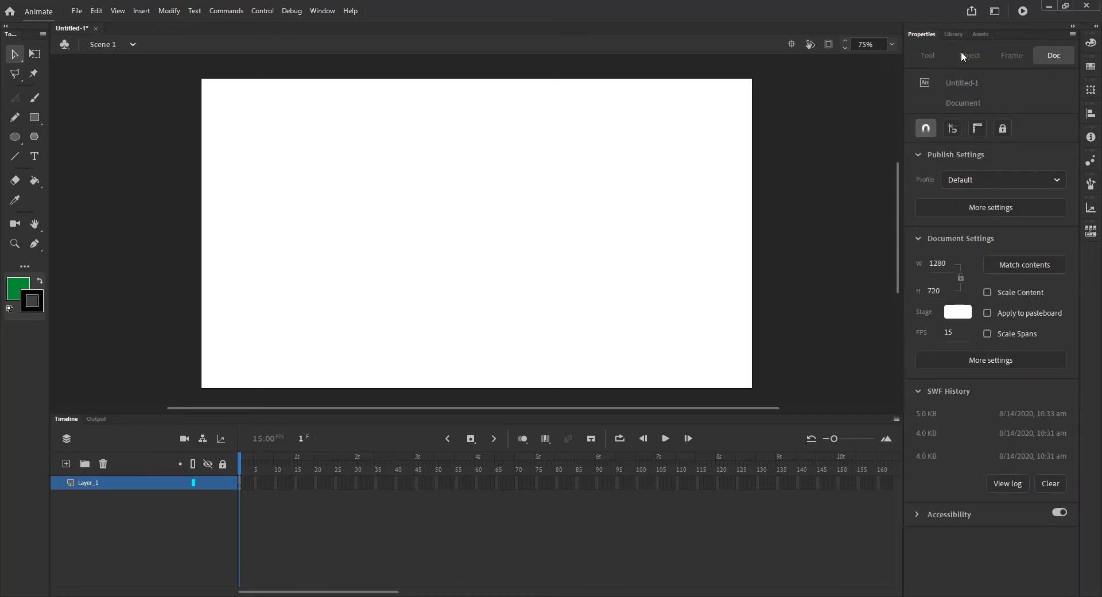
pyautogui.click(958, 34)
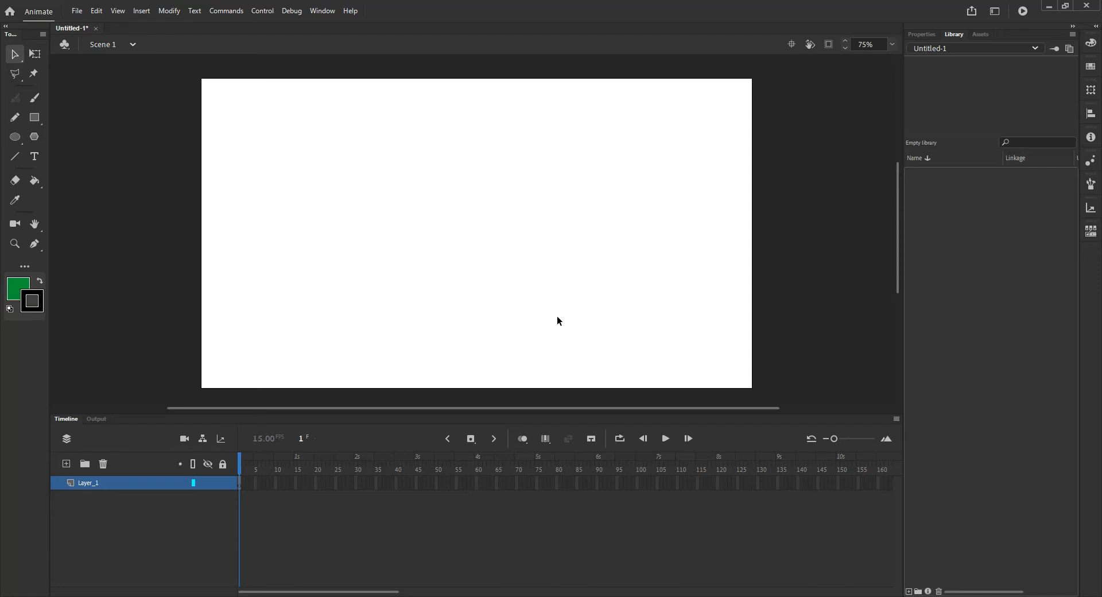
pyautogui.click(76, 11)
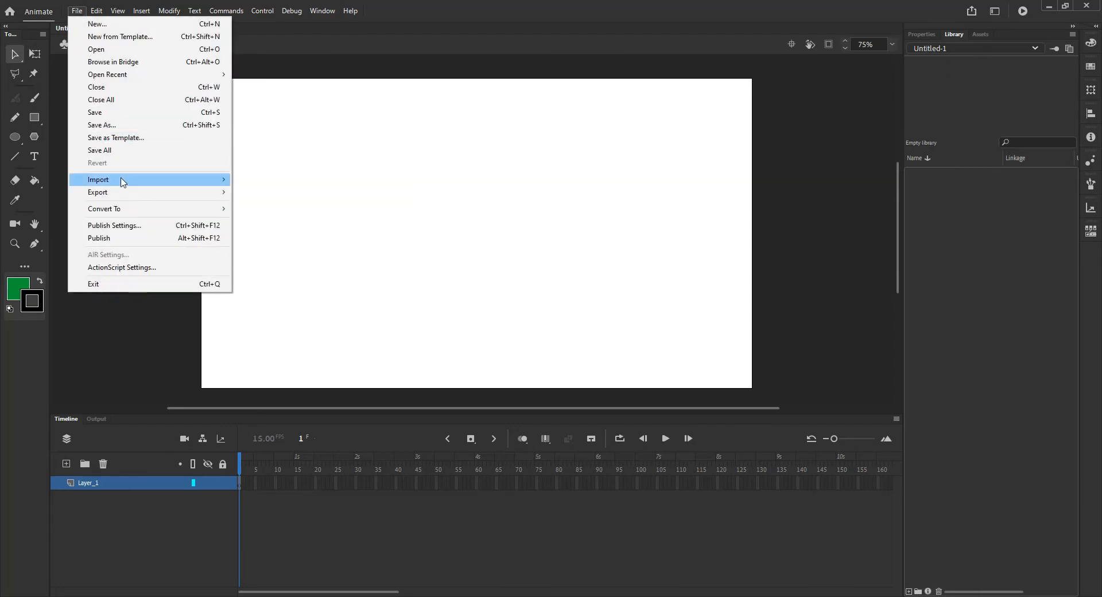
pyautogui.moveTo(152, 179)
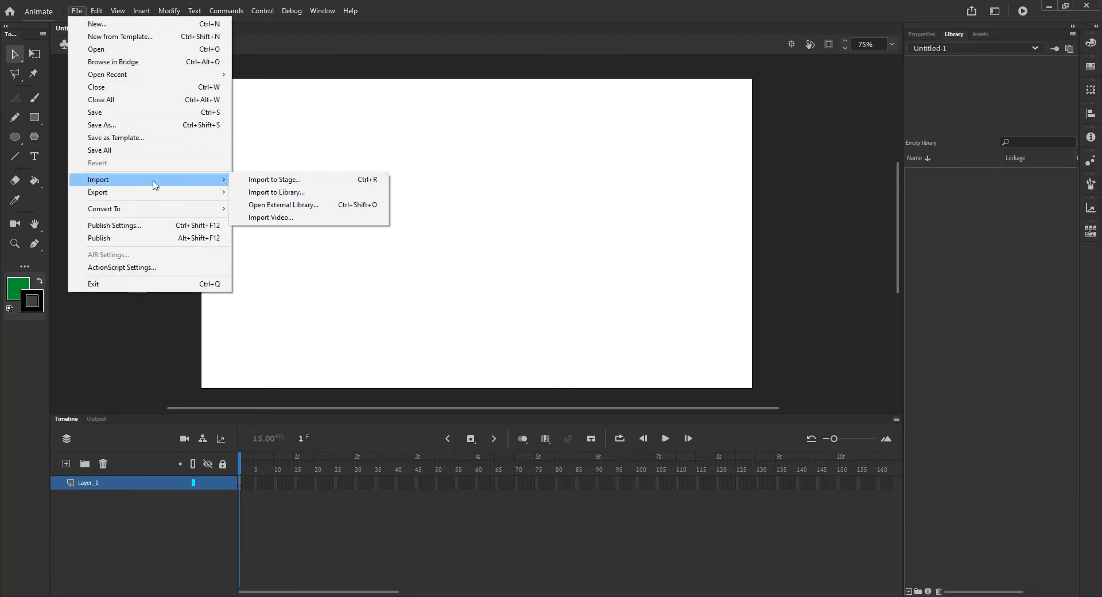
pyautogui.click(309, 197)
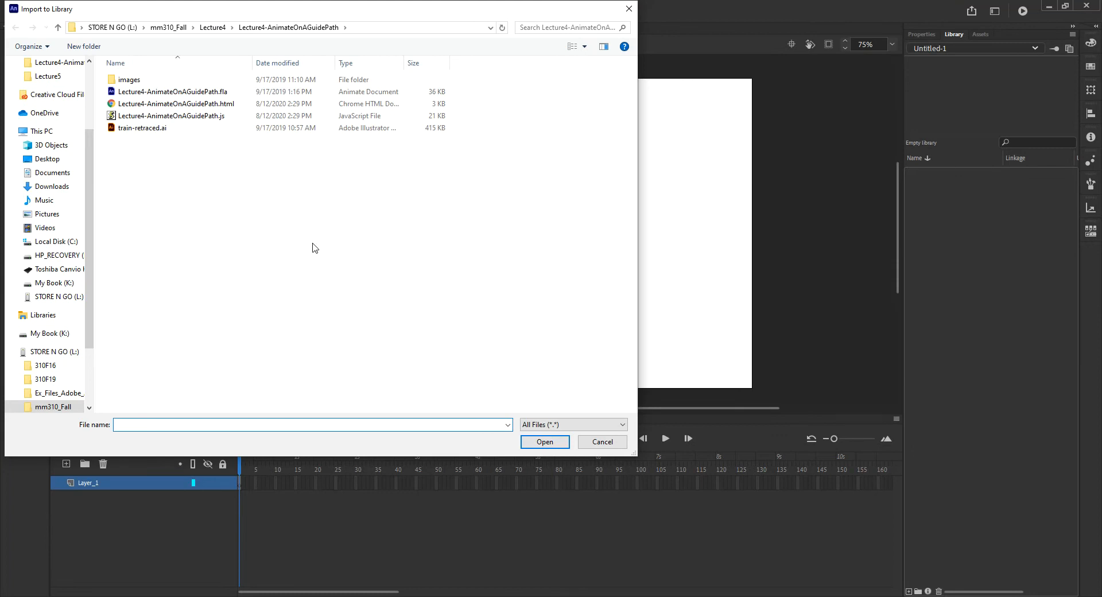
pyautogui.click(152, 129)
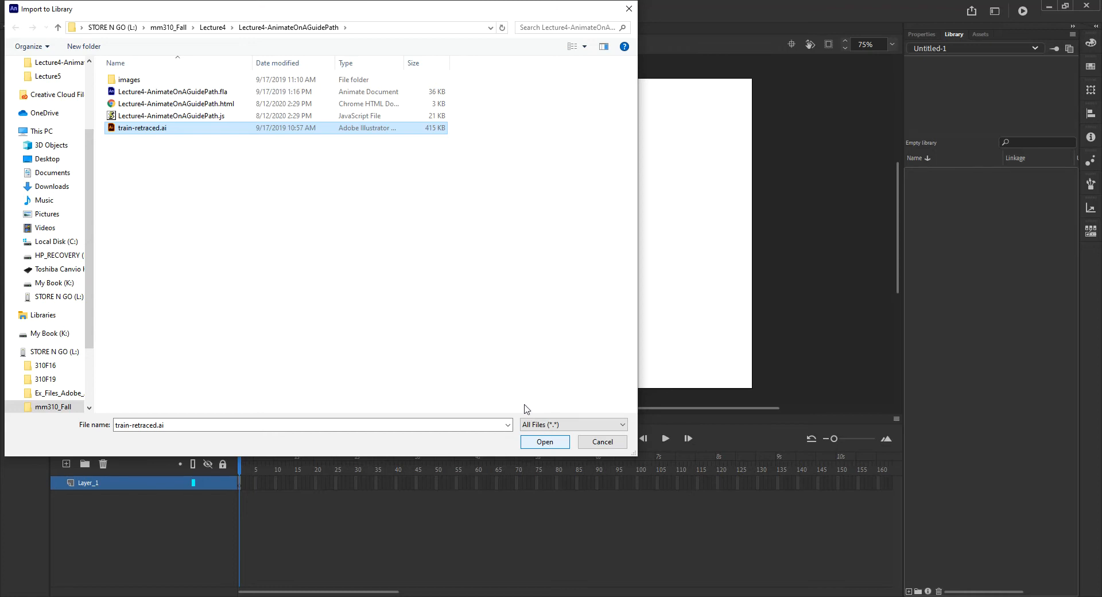
pyautogui.click(547, 441)
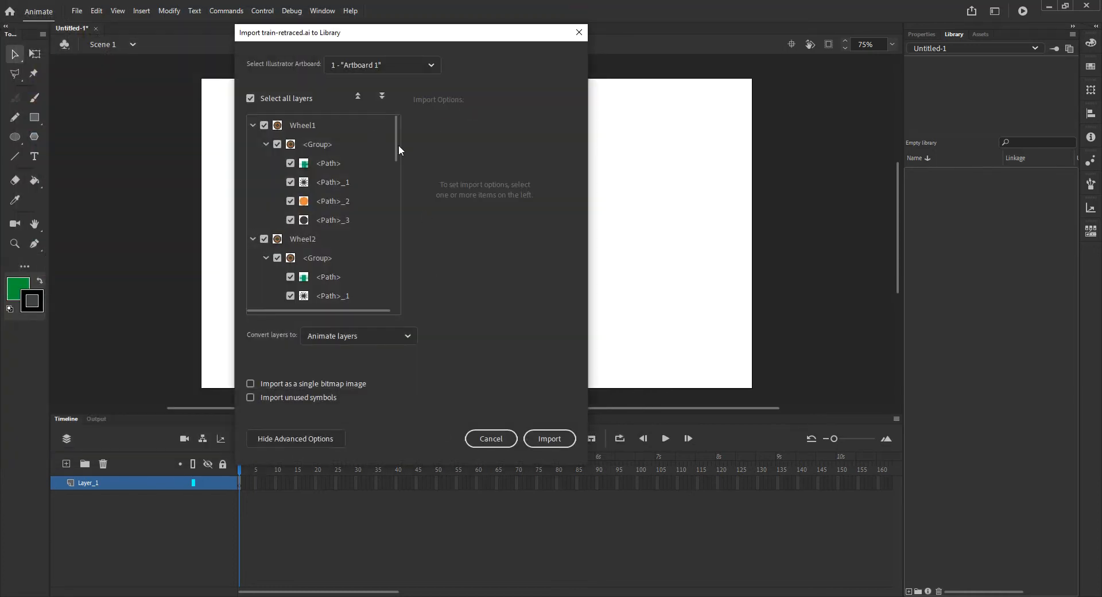
# - Keep all layers selected, convert layers to Animate layers and complete the import
pyautogui.moveTo(393, 150); pyautogui.dragTo(402, 319)
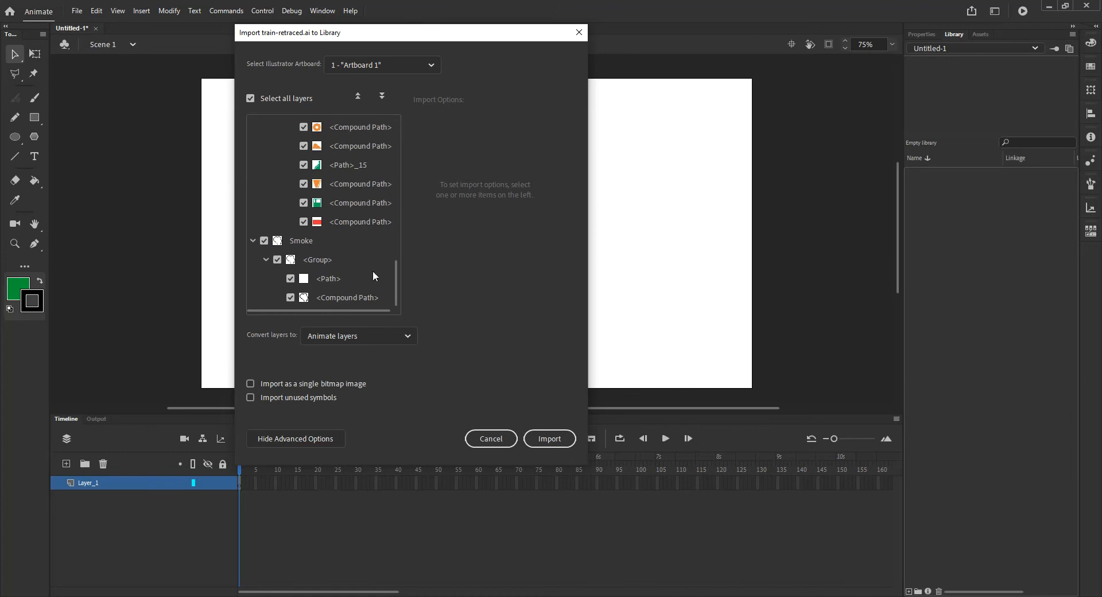
pyautogui.click(408, 336)
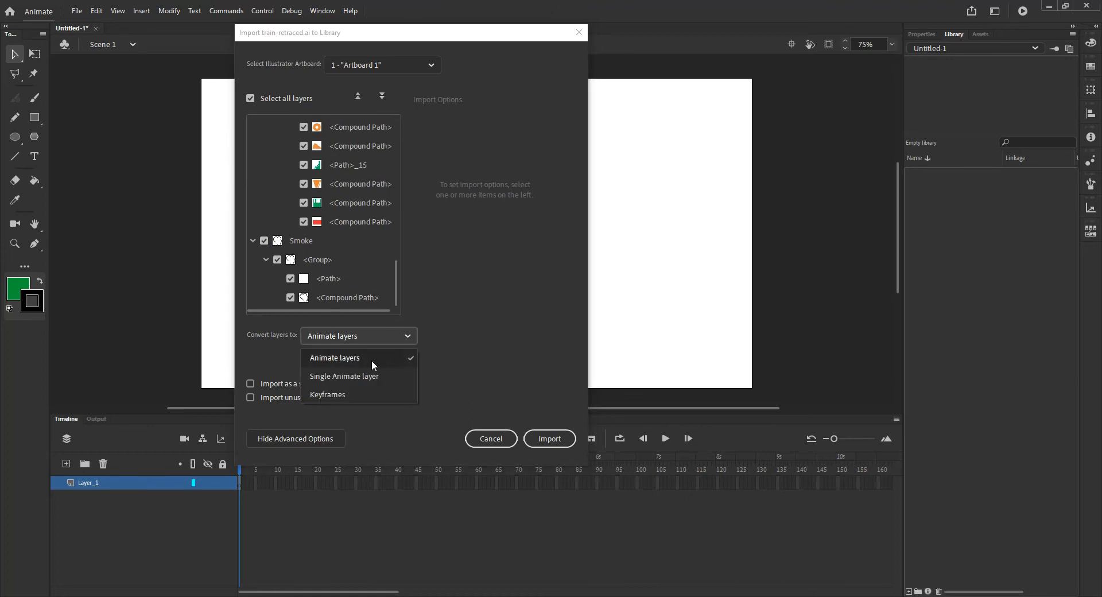
pyautogui.click(357, 360)
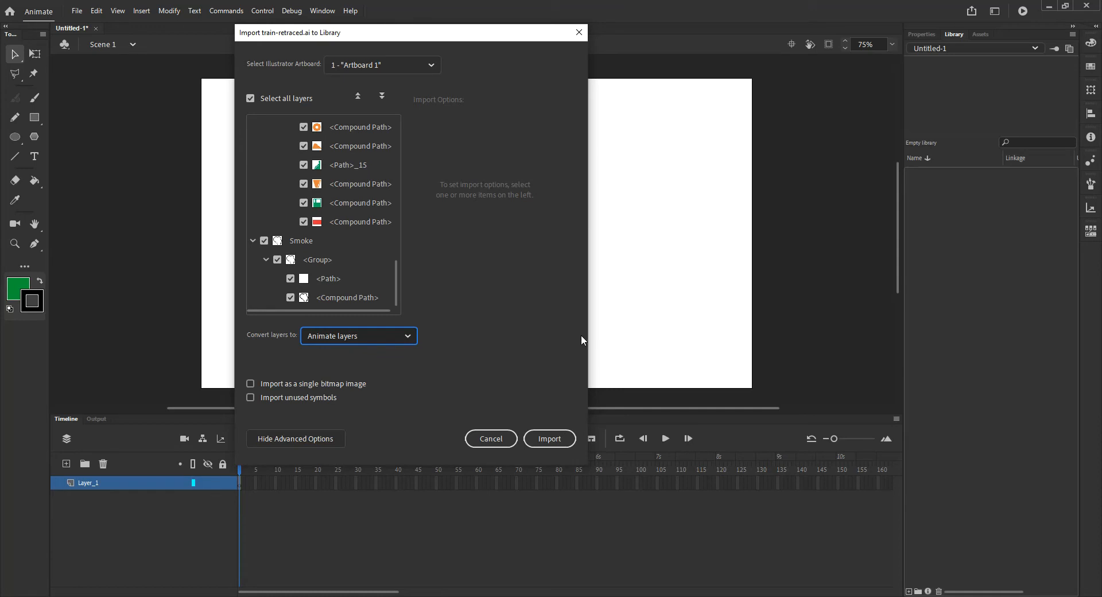
pyautogui.click(554, 443)
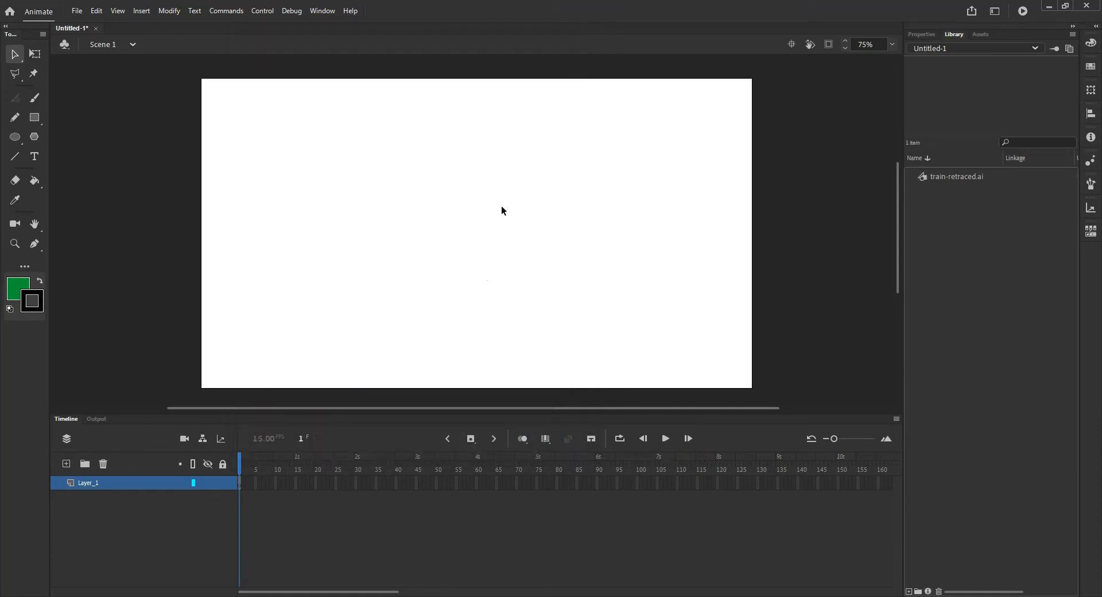
# - Open the train-retraced.ai symbol for editing and change its symbol type to Movie Clip
pyautogui.doubleClick(922, 176)
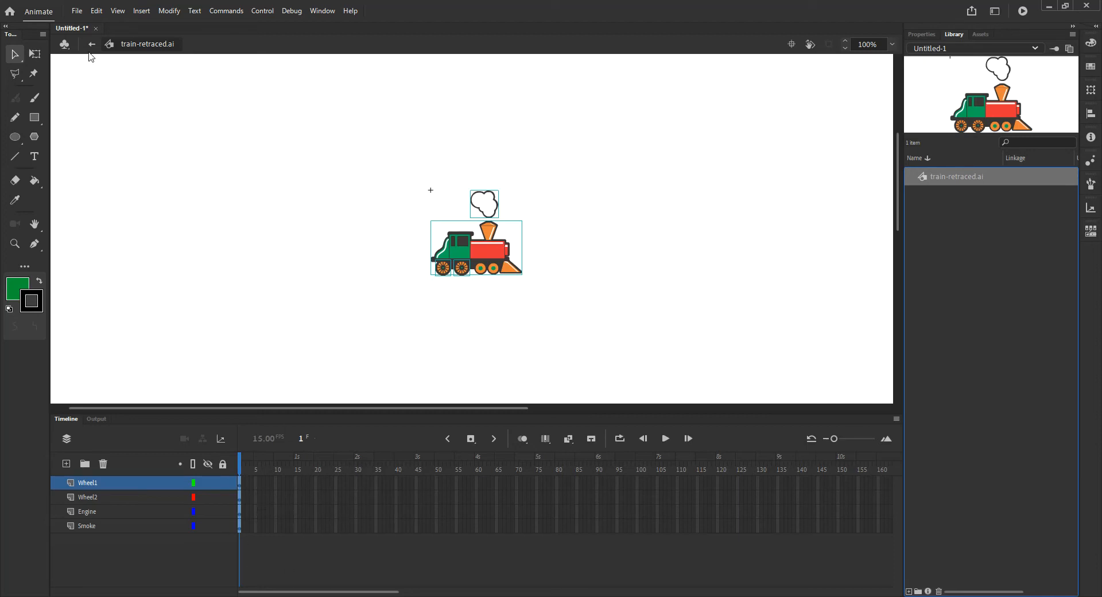
pyautogui.click(92, 45)
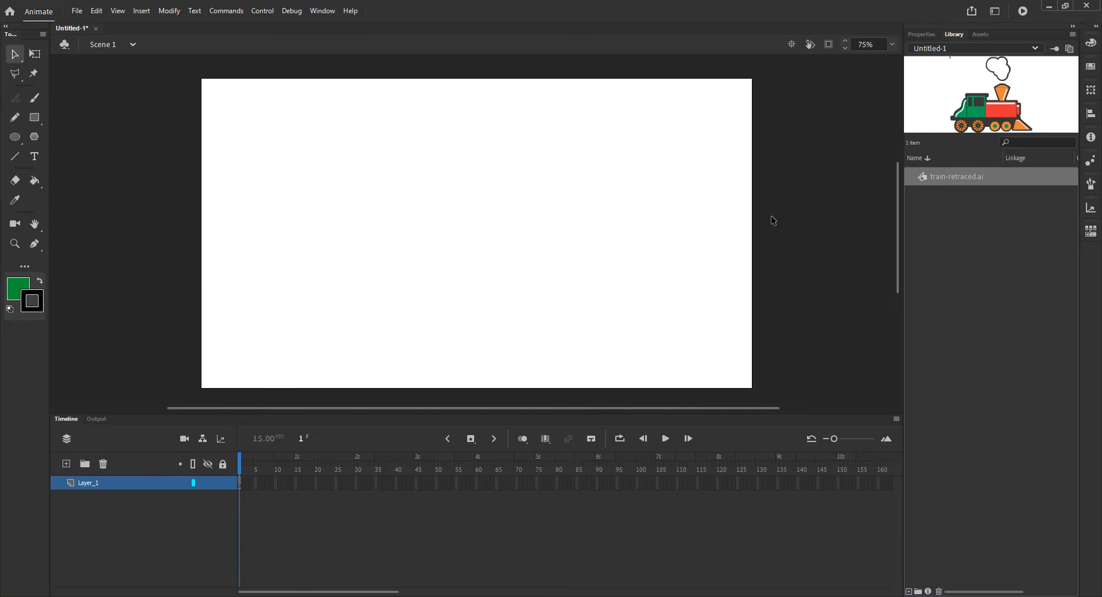
pyautogui.doubleClick(925, 175)
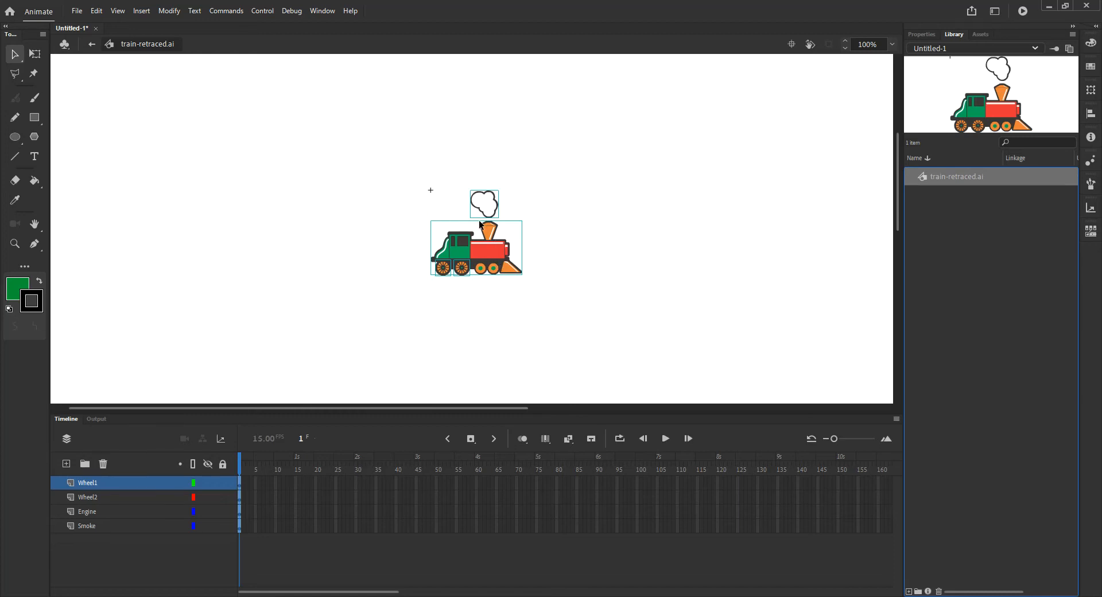
pyautogui.rightClick(922, 178)
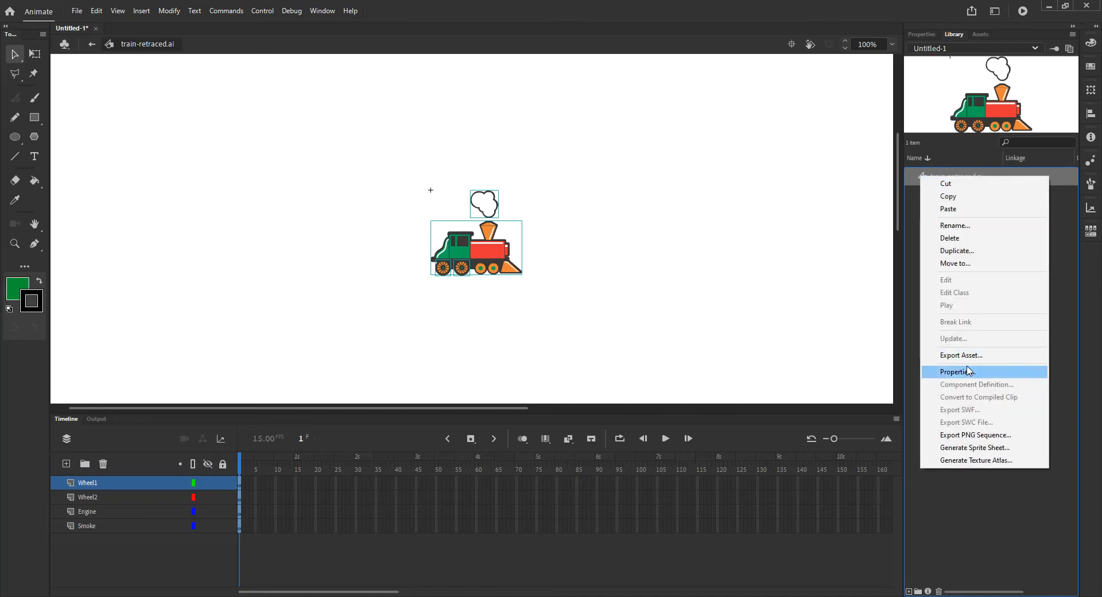
pyautogui.click(968, 376)
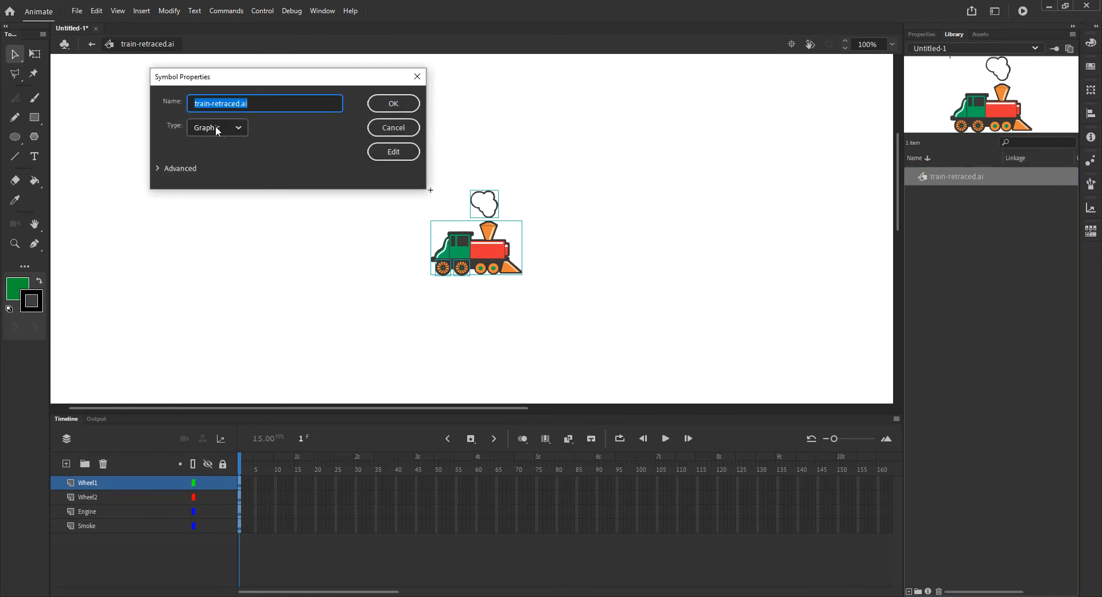
pyautogui.click(210, 131)
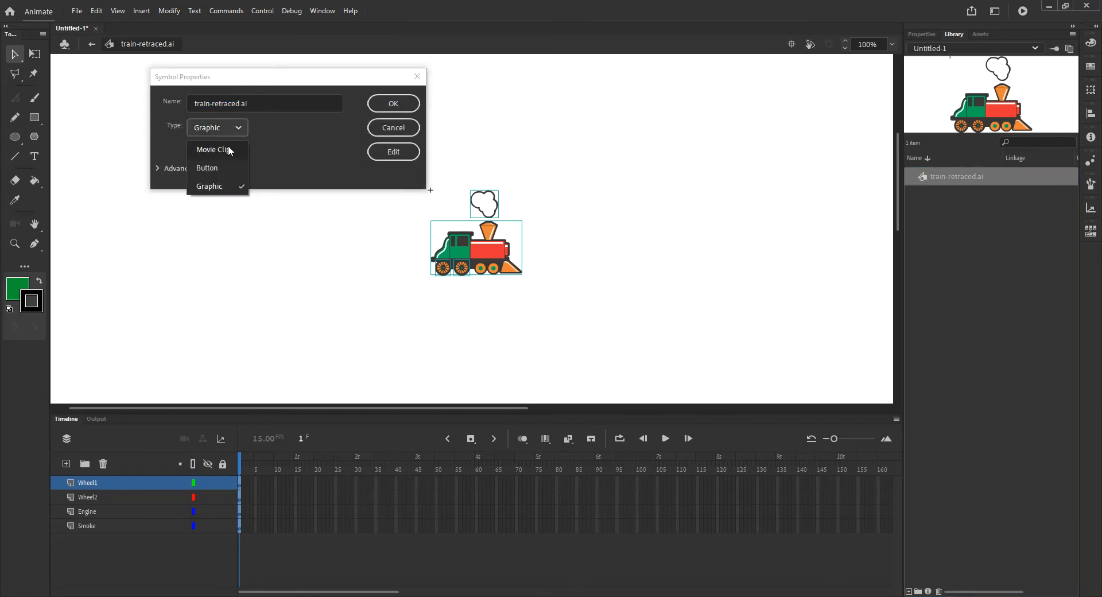
pyautogui.click(228, 146)
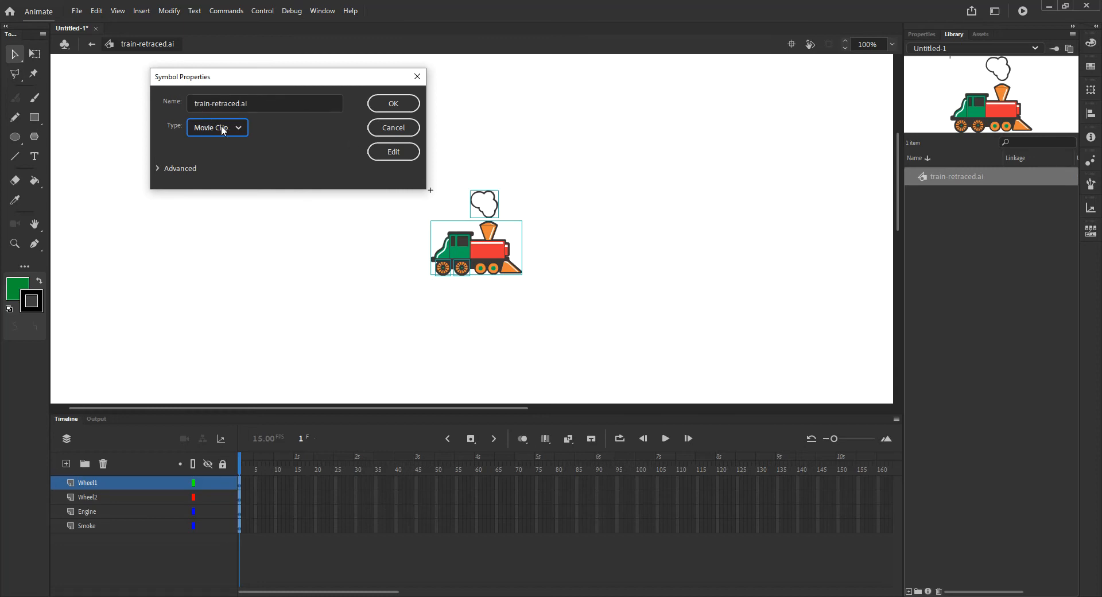
pyautogui.click(393, 103)
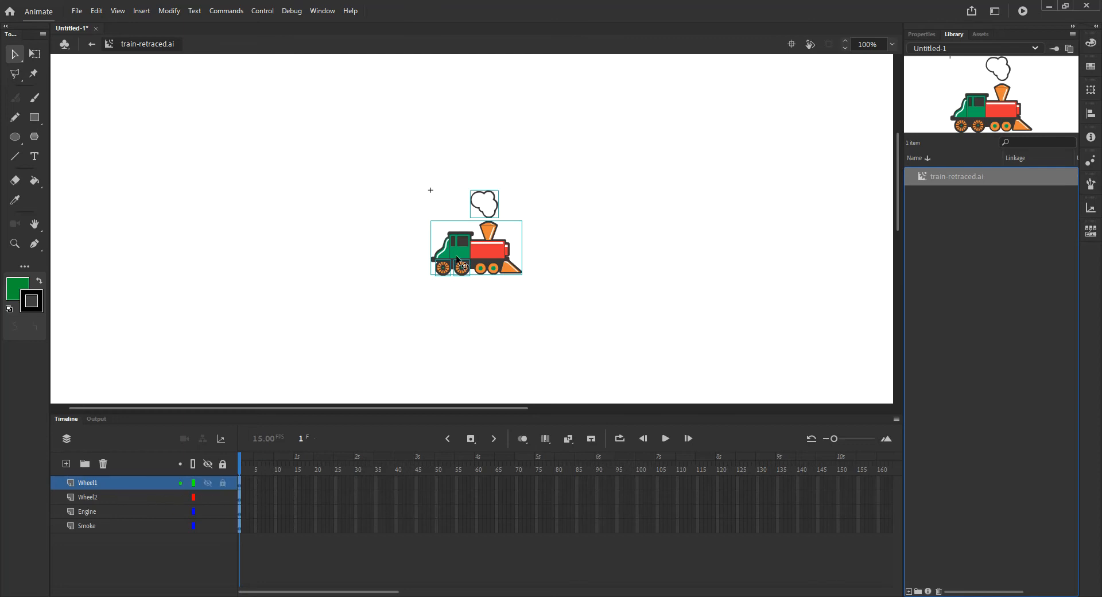
# - Convert the rear wheel on the Wheel1 layer into a graphic symbol named Wheel1
pyautogui.keyDown('shift'); pyautogui.click(119, 493); pyautogui.keyUp('shift')
pyautogui.keyDown('ctrl'); pyautogui.click(115, 525); pyautogui.keyUp('ctrl')
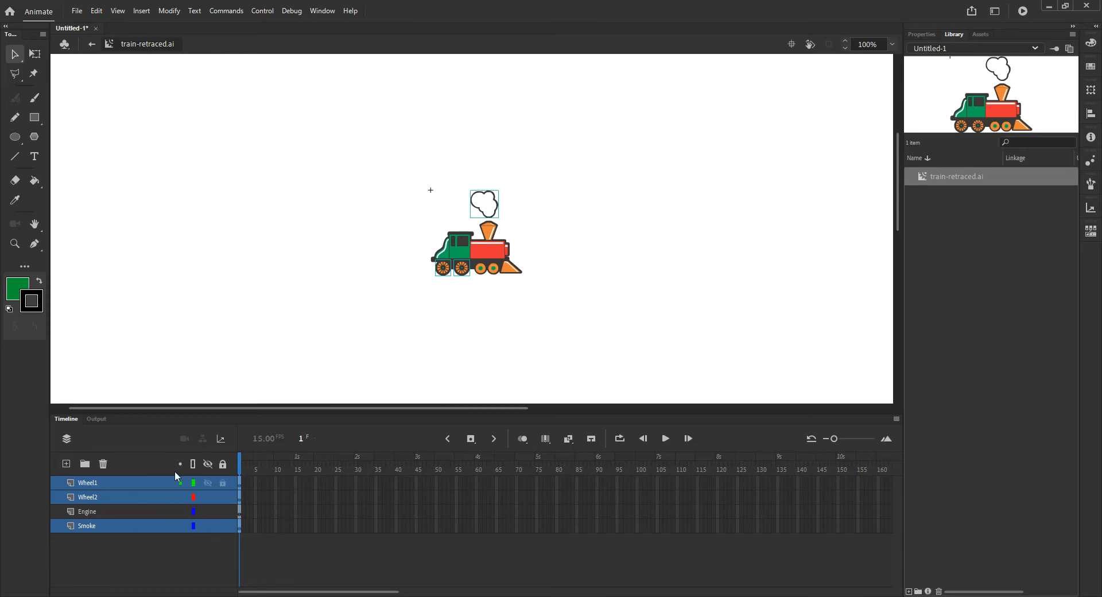
pyautogui.click(405, 282)
pyautogui.click(441, 276)
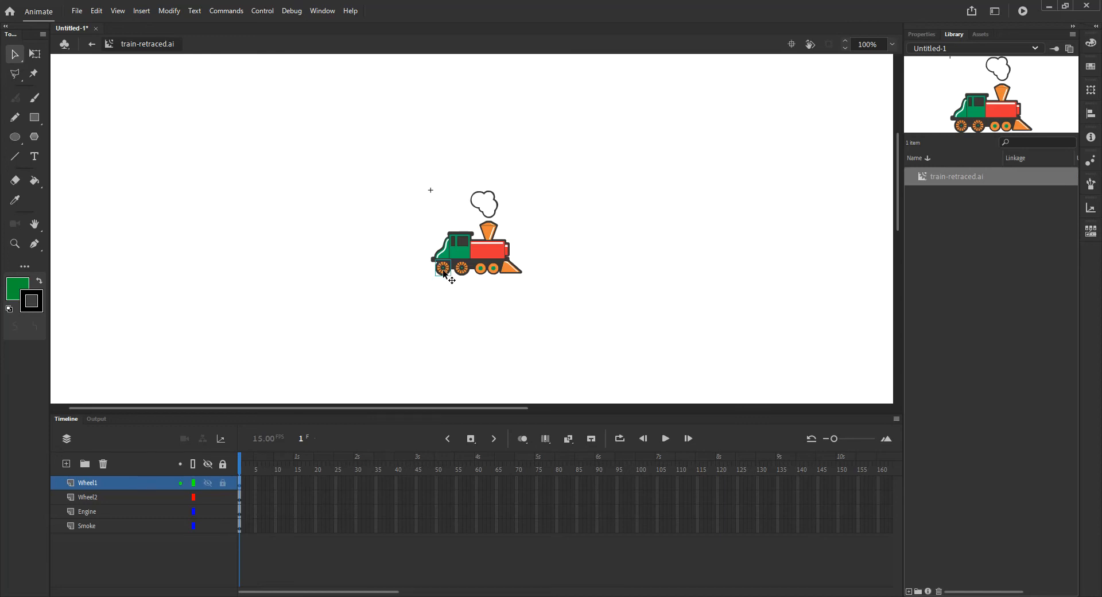
pyautogui.press('F8')
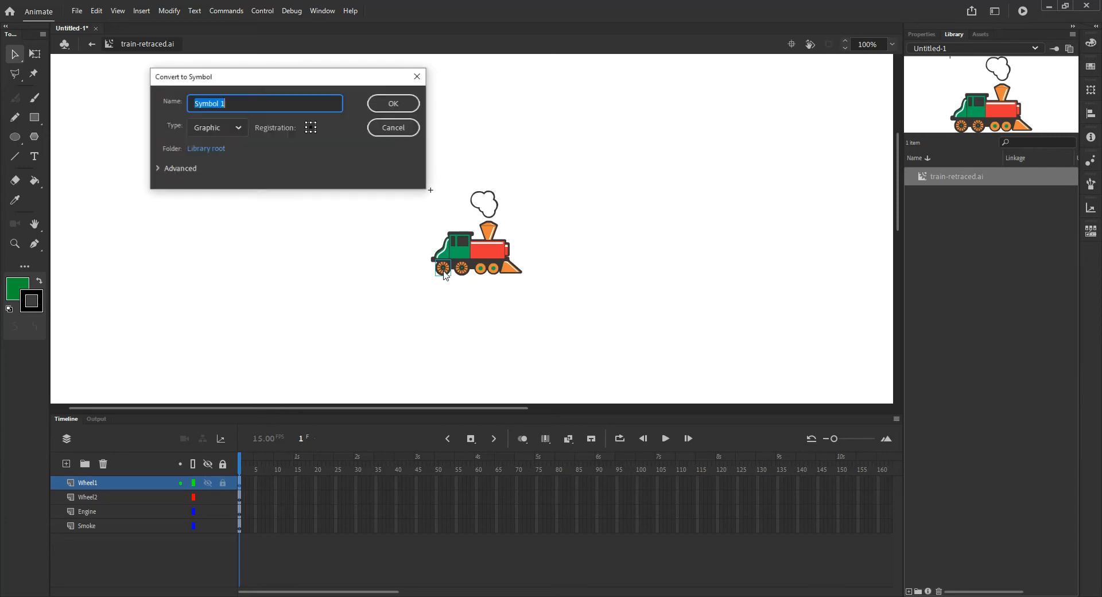
pyautogui.write('Wg')
pyautogui.press('BackSpace')
pyautogui.write('h')
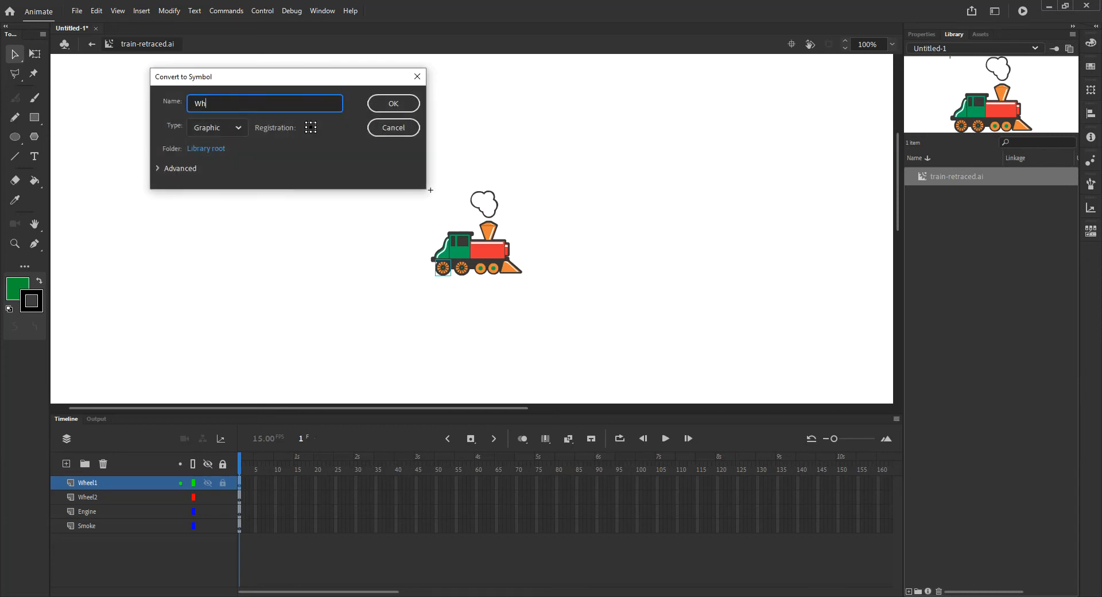
pyautogui.write('eel1')
pyautogui.click(391, 104)
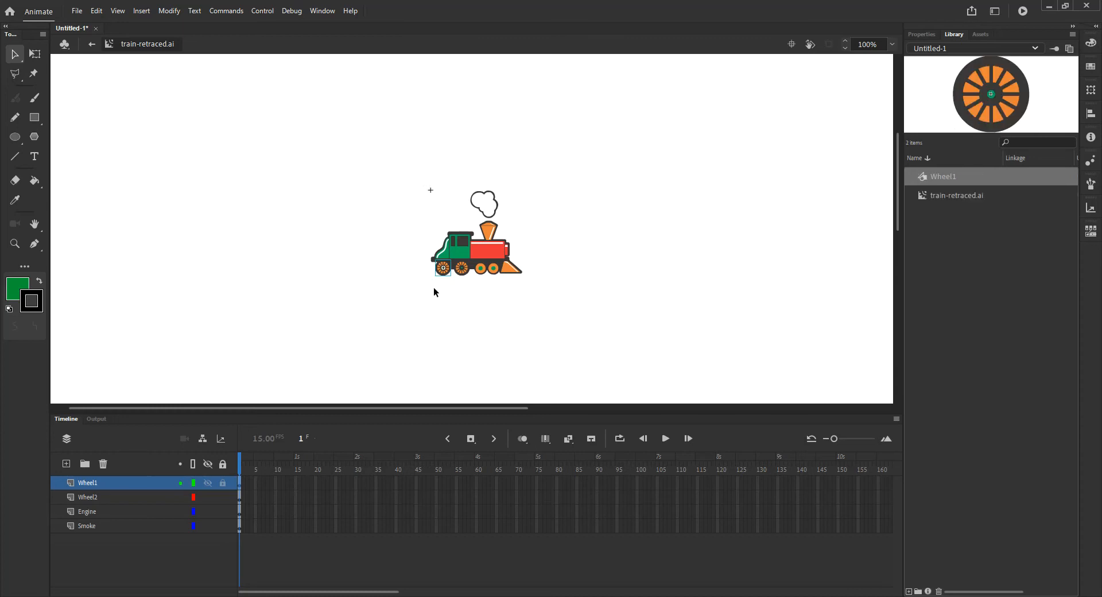
# - Convert the wheel on the Wheel2 layer into a graphic symbol named Wheel2
pyautogui.click(465, 273)
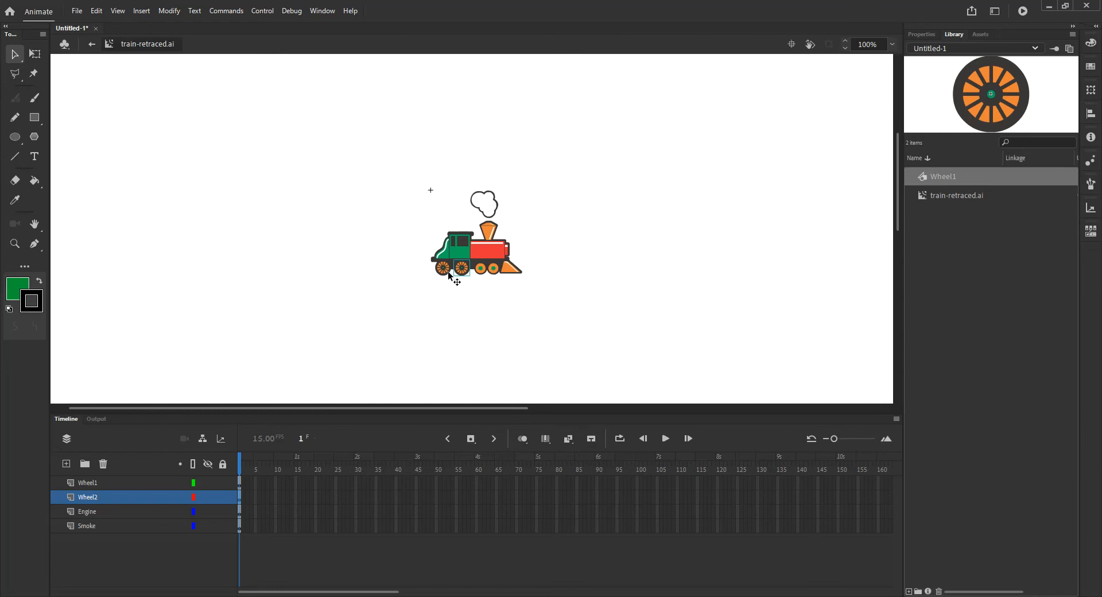
pyautogui.press('F8')
pyautogui.write('Wheel2')
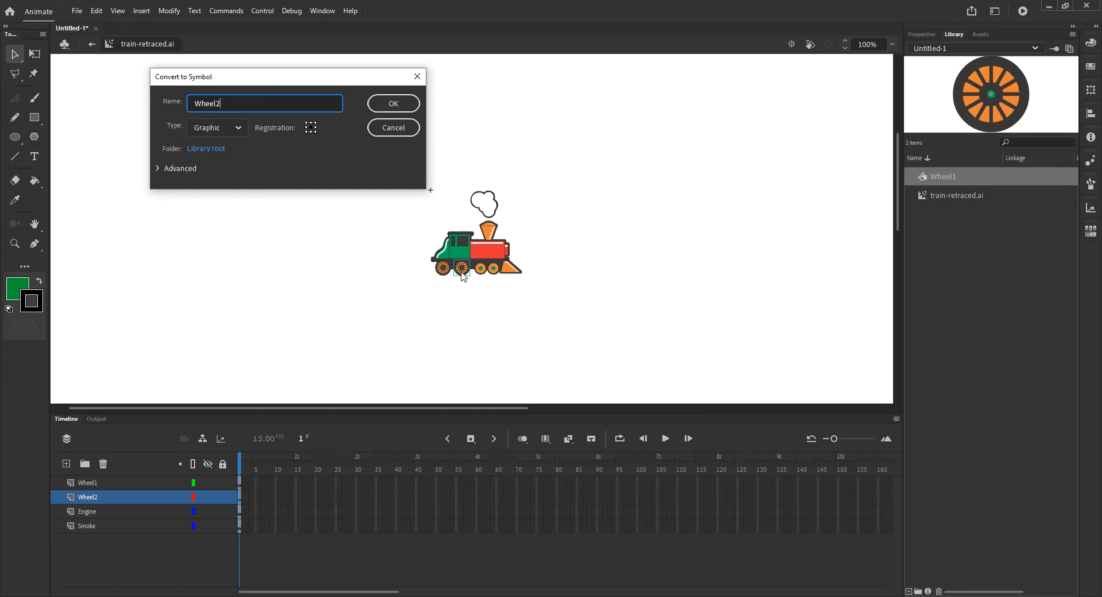
pyautogui.press('Return')
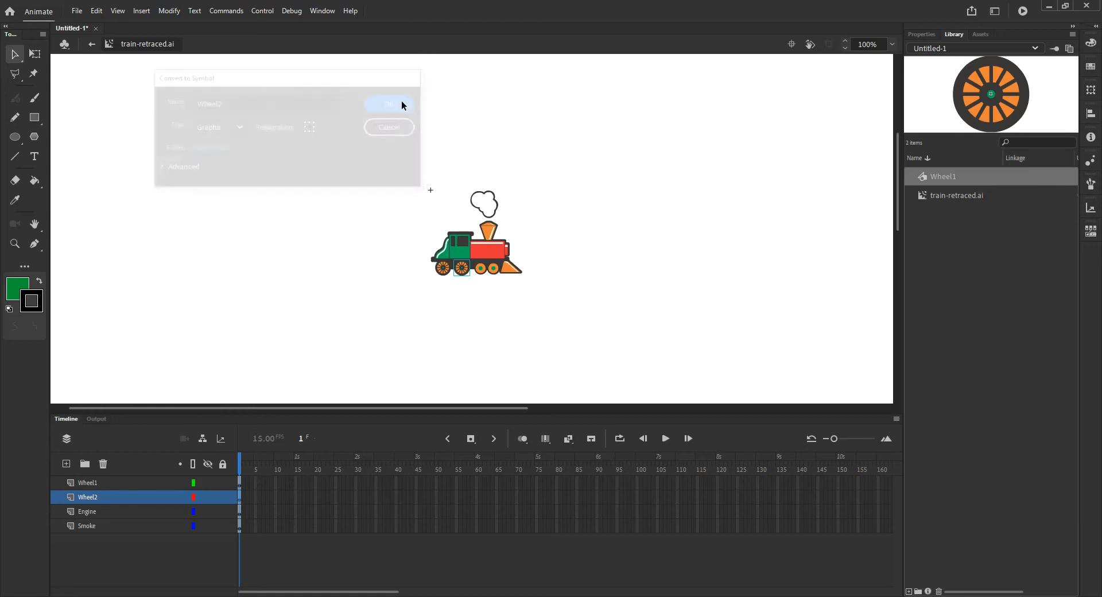
# - Convert the smoke cloud on the Smoke layer into a graphic symbol named Smoke
pyautogui.click(117, 524)
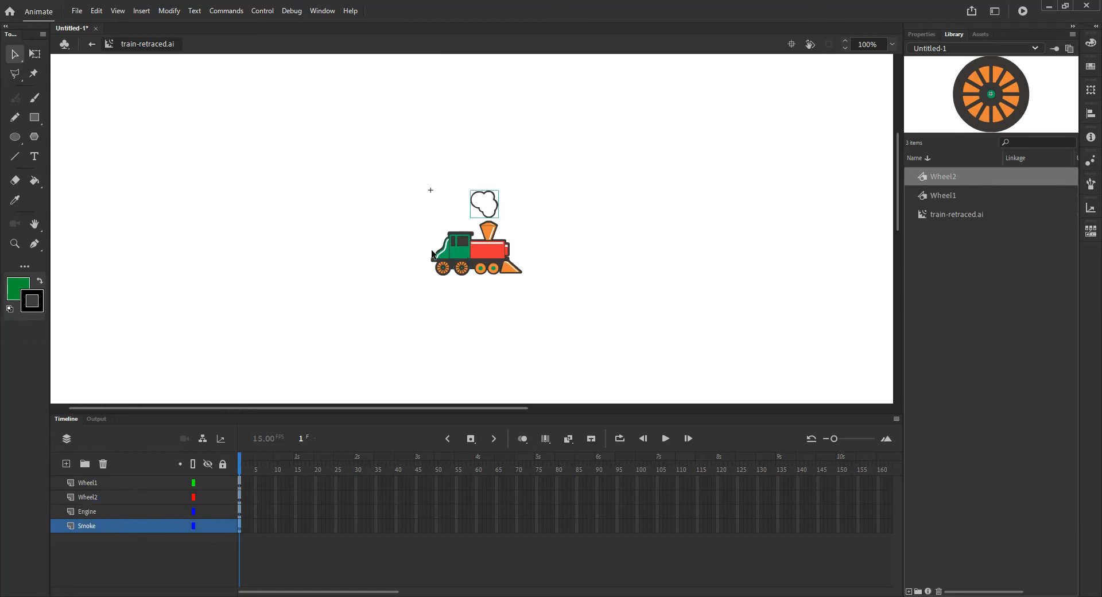
pyautogui.press('F8')
pyautogui.write('Smoke')
pyautogui.click(393, 104)
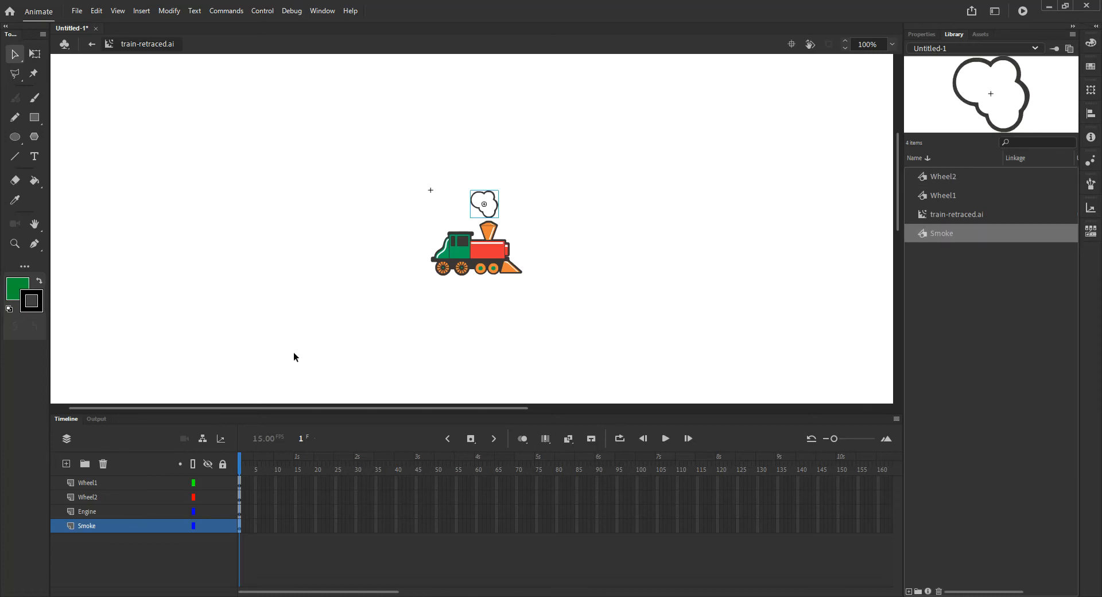
# - Create motion tweens on the Wheel1, Wheel2 and Smoke layers together
pyautogui.click(160, 486)
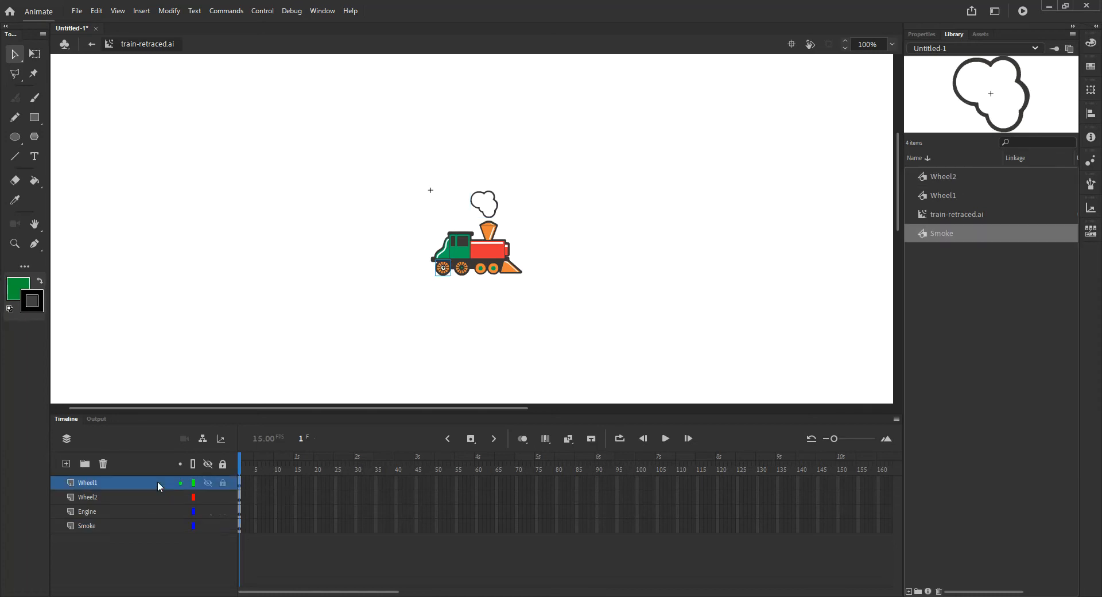
pyautogui.keyDown('ctrl'); pyautogui.click(116, 497); pyautogui.keyUp('ctrl')
pyautogui.keyDown('ctrl'); pyautogui.click(112, 526); pyautogui.keyUp('ctrl')
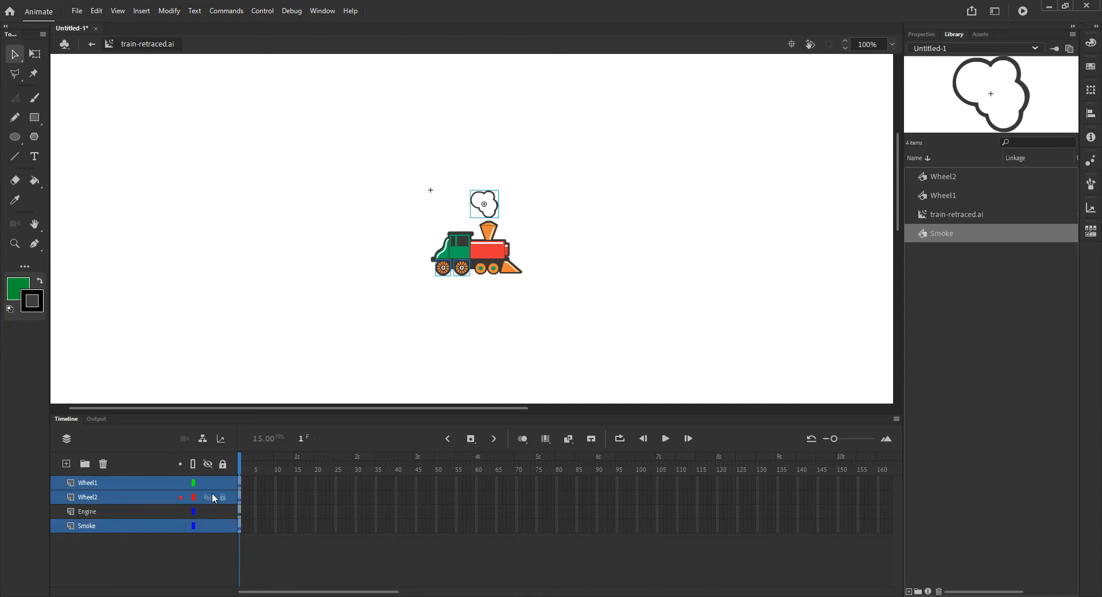
pyautogui.rightClick(241, 481)
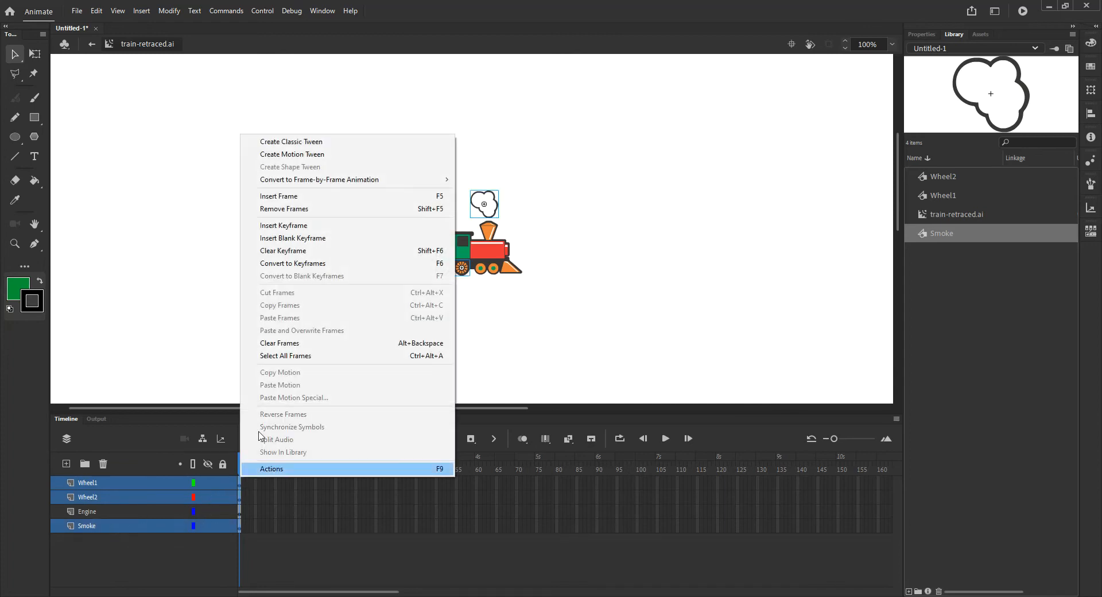
pyautogui.click(325, 155)
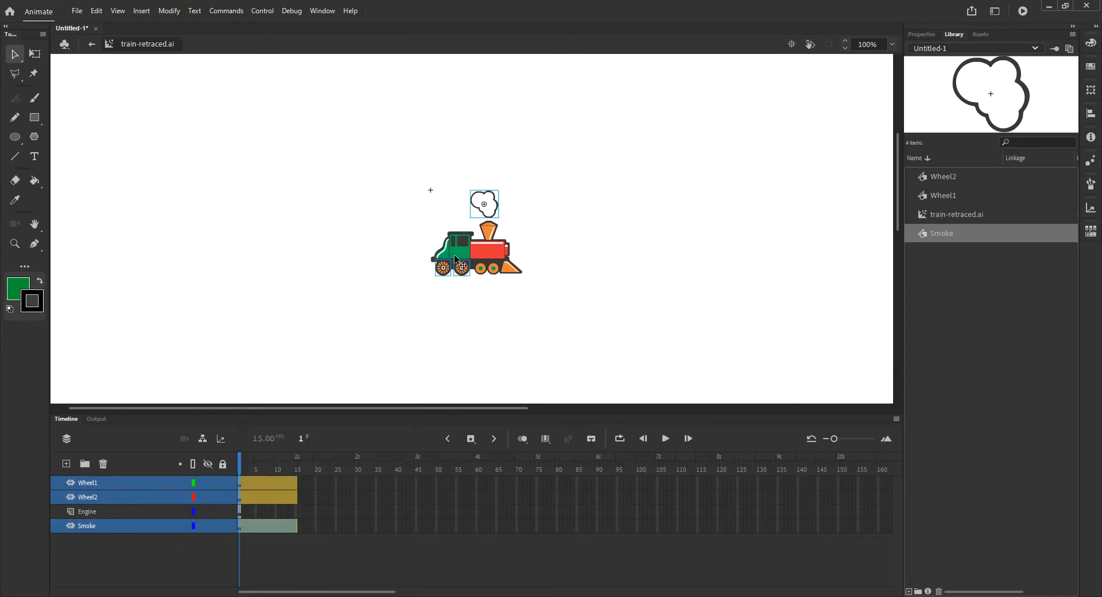
# - Extend the Engine layer with frames up to frame 15 so it lasts as long as the tweens
pyautogui.moveTo(240, 461); pyautogui.dragTo(297, 470)
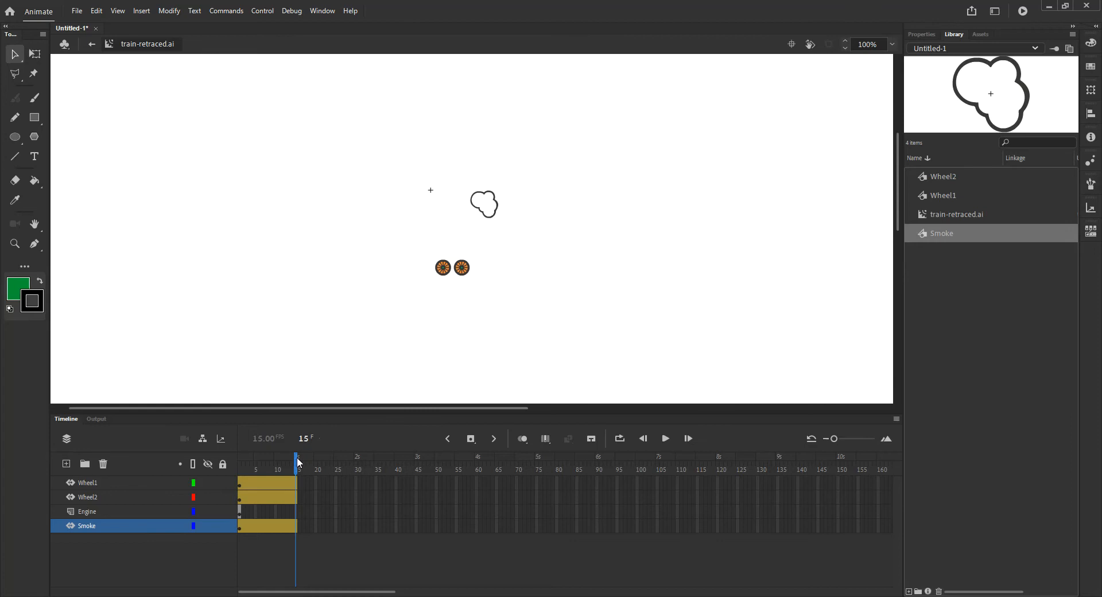
pyautogui.click(240, 514)
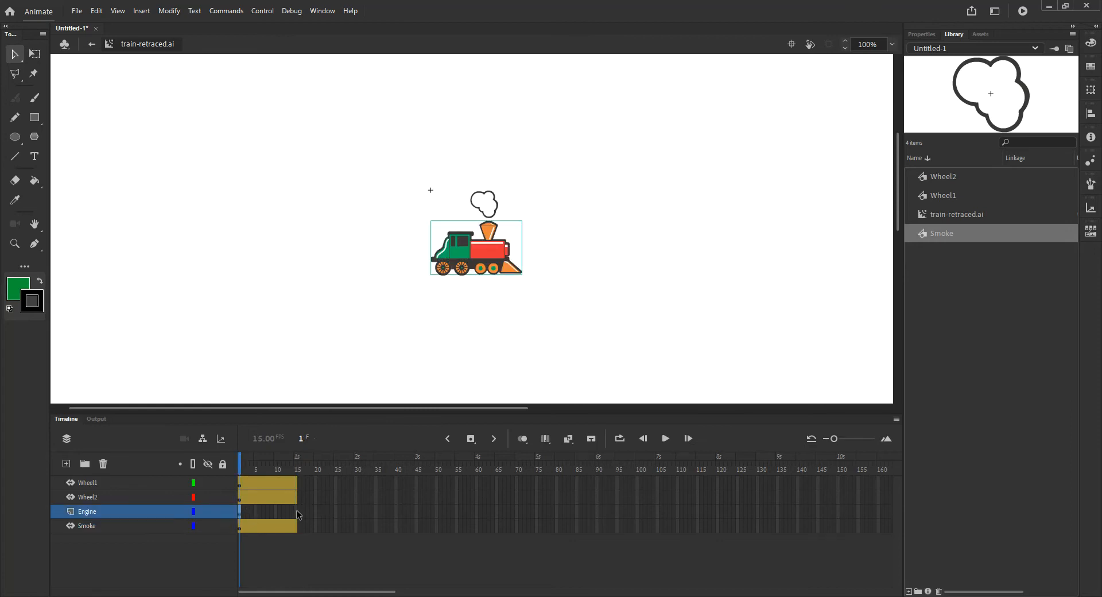
pyautogui.click(297, 512)
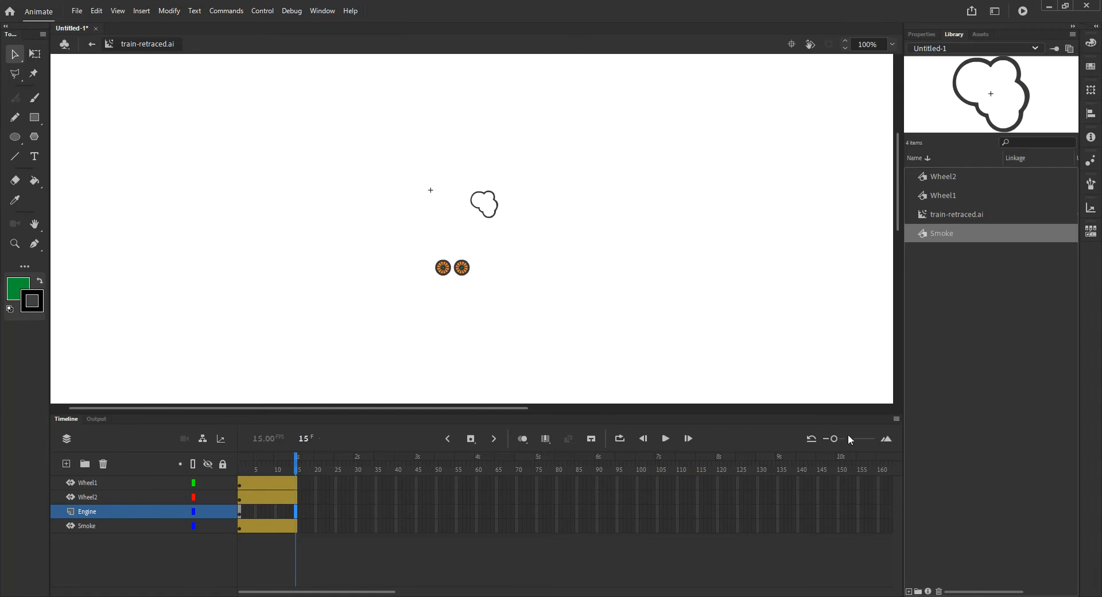
pyautogui.moveTo(834, 439); pyautogui.dragTo(851, 440)
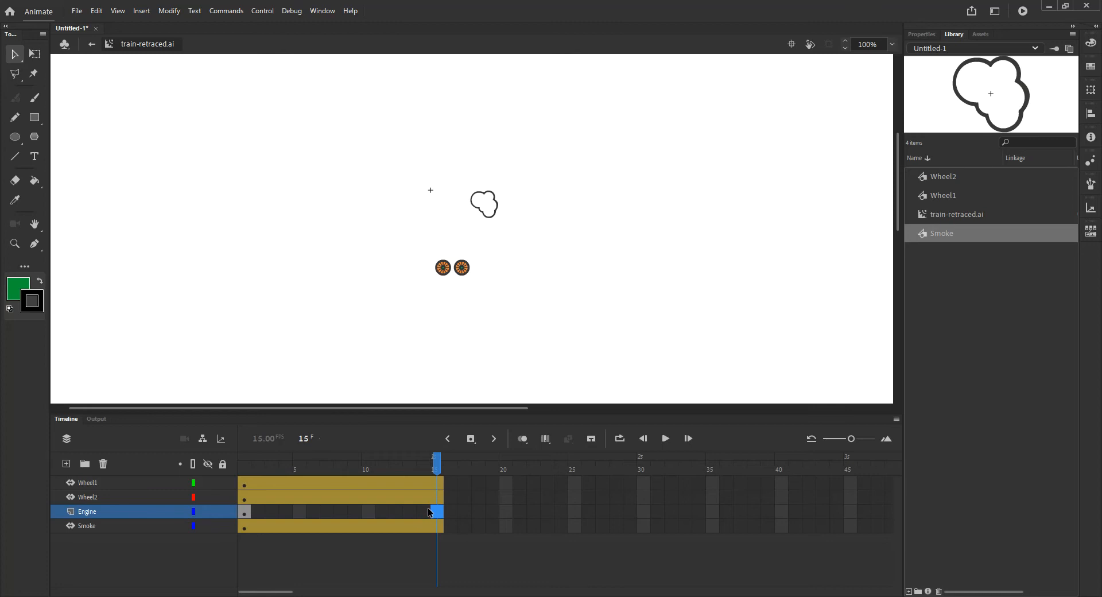
pyautogui.press('F5')
pyautogui.moveTo(444, 474)
pyautogui.mouseDown()
pyautogui.moveTo(285, 475)
pyautogui.moveTo(443, 488)
pyautogui.mouseUp()
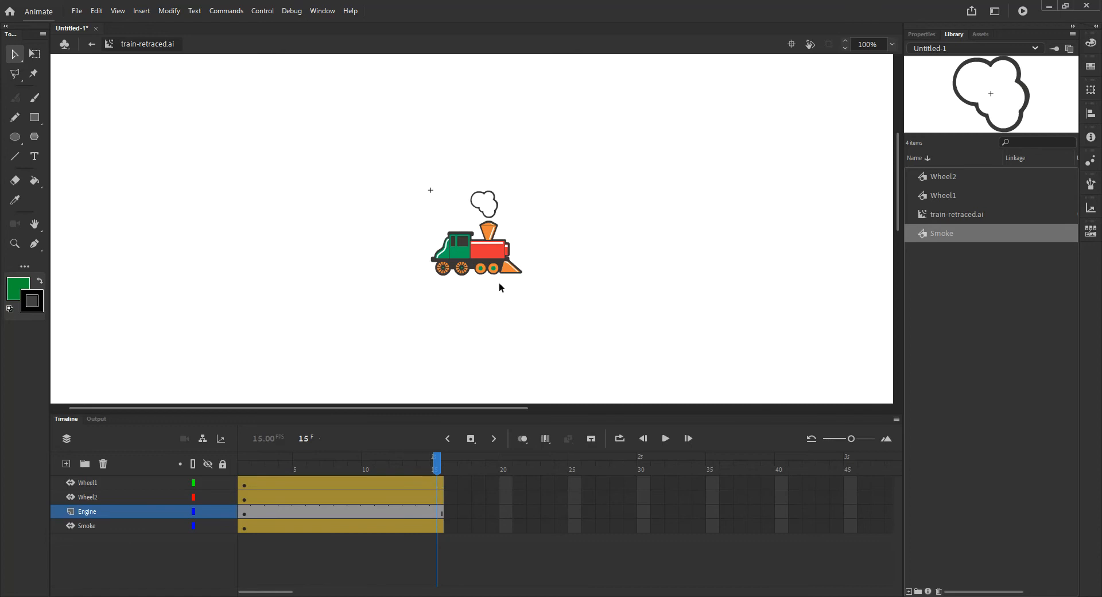
# - Set the Wheel1 tween to rotate counter clockwise once
pyautogui.click(445, 276)
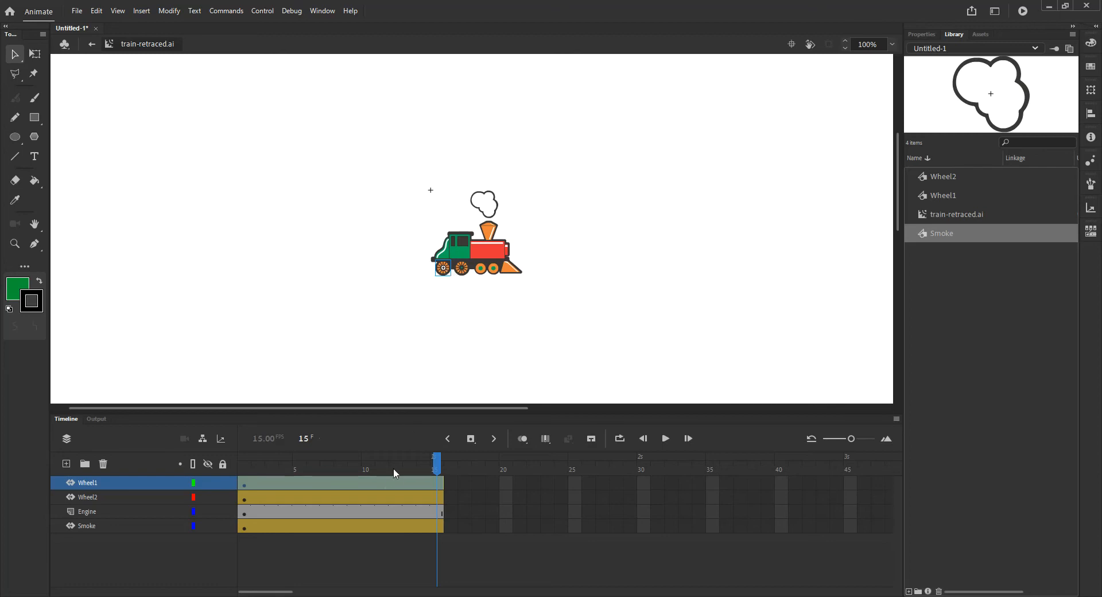
pyautogui.click(367, 482)
pyautogui.click(438, 483)
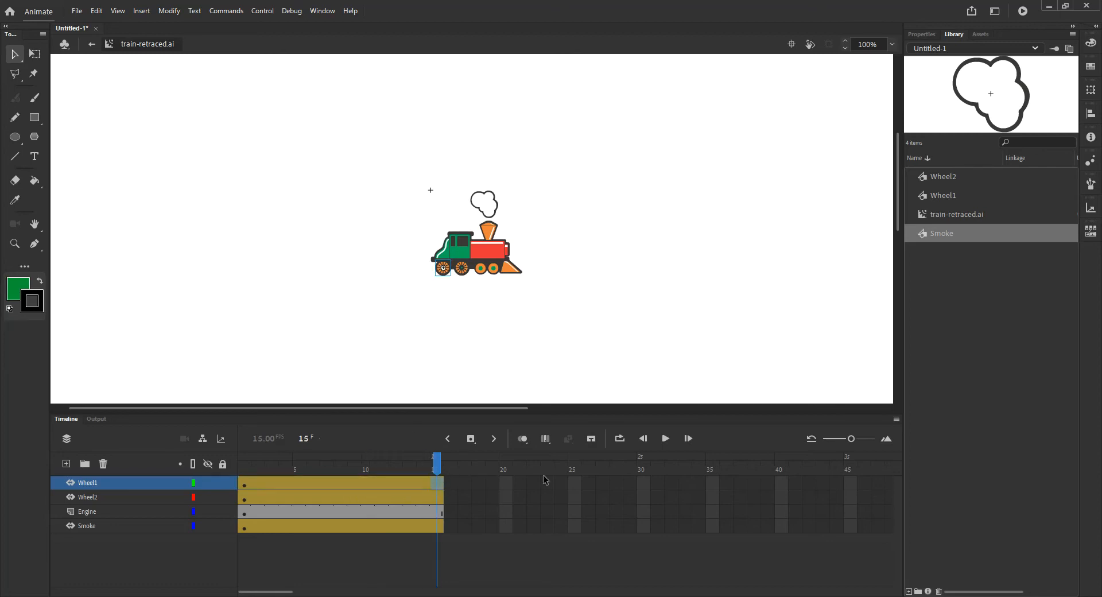
pyautogui.click(926, 33)
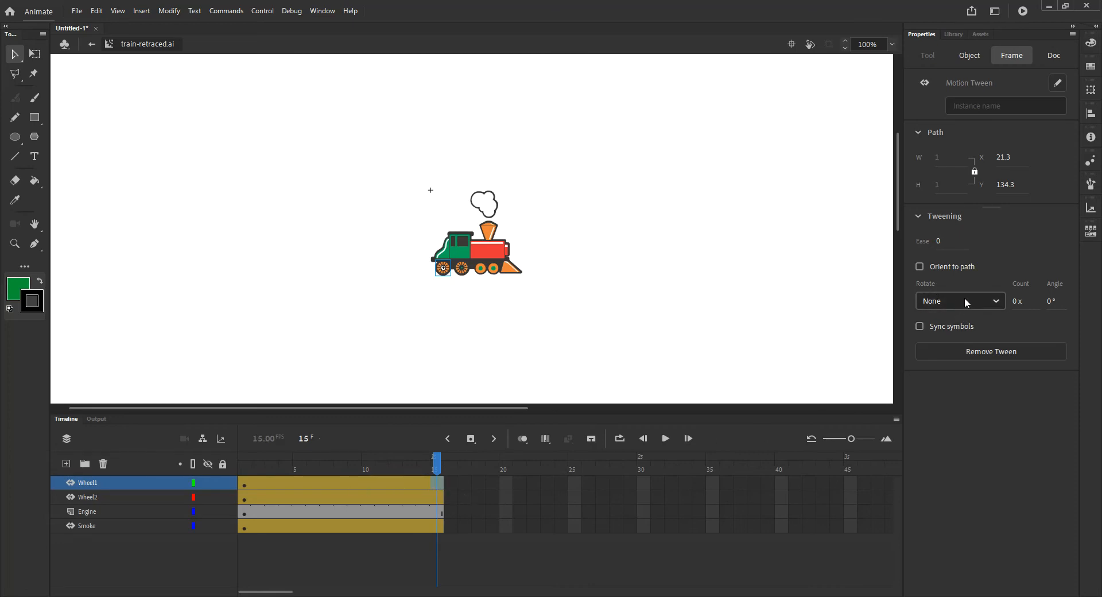
pyautogui.click(1001, 303)
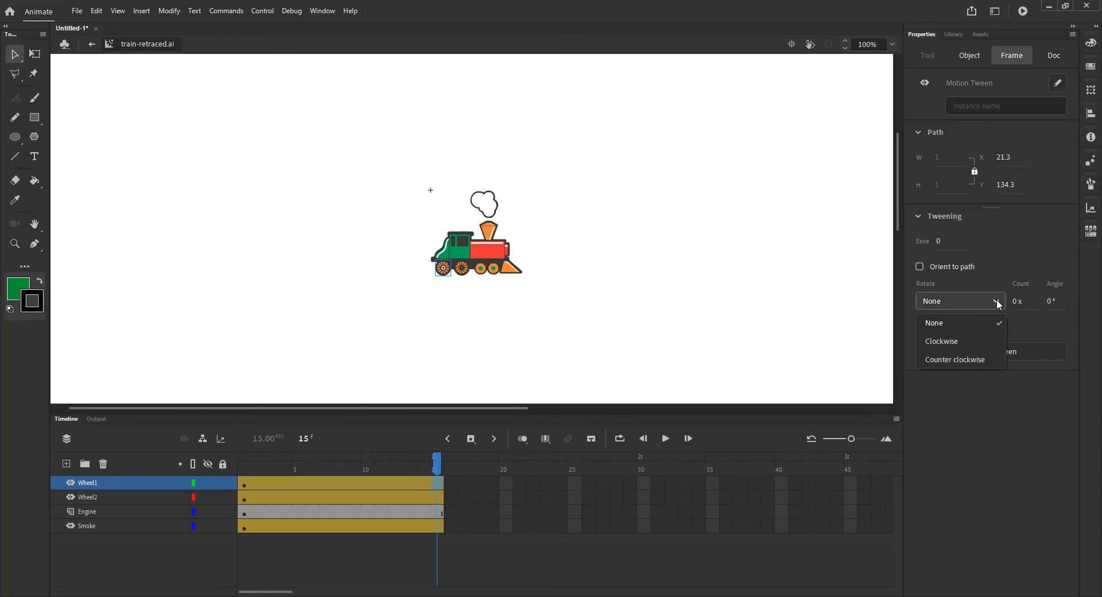
pyautogui.click(962, 360)
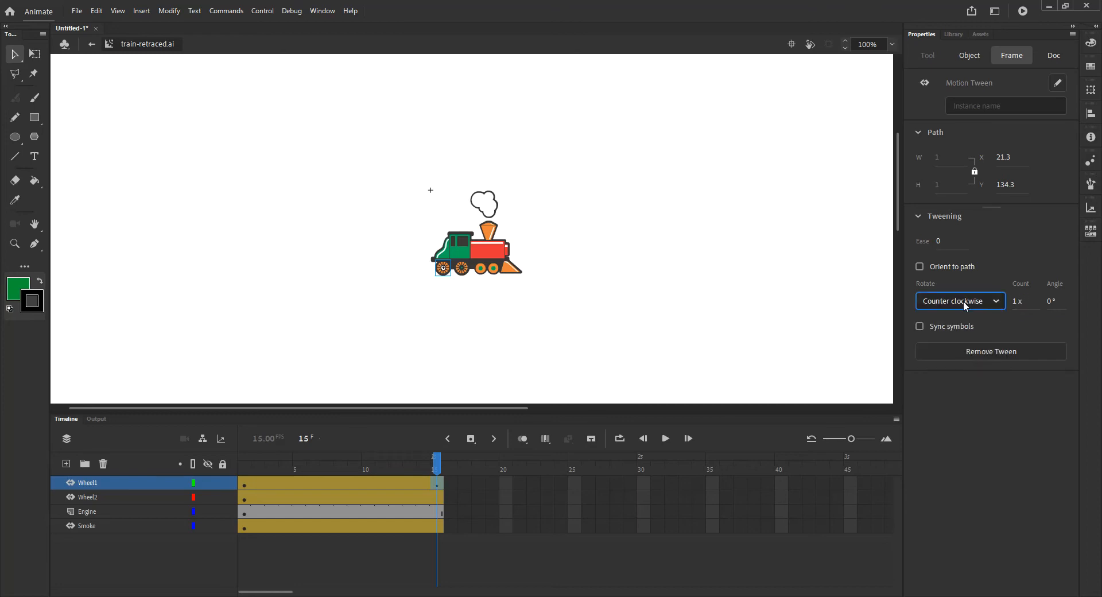
pyautogui.click(979, 302)
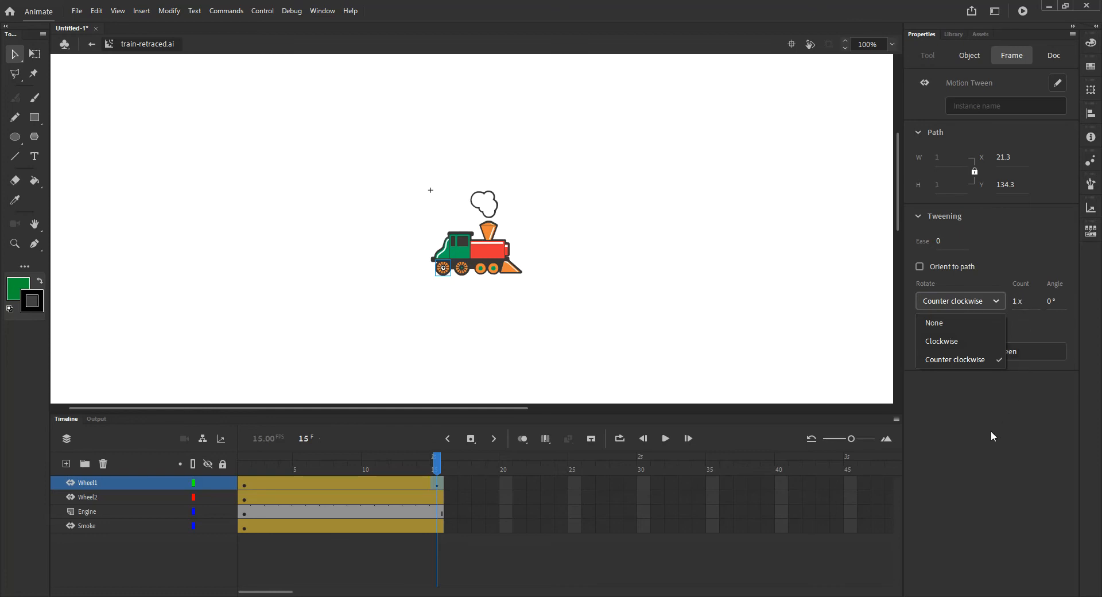
pyautogui.moveTo(438, 466)
pyautogui.mouseDown()
pyautogui.moveTo(243, 466)
pyautogui.moveTo(412, 466)
pyautogui.moveTo(440, 478)
pyautogui.mouseUp()
pyautogui.click(248, 543)
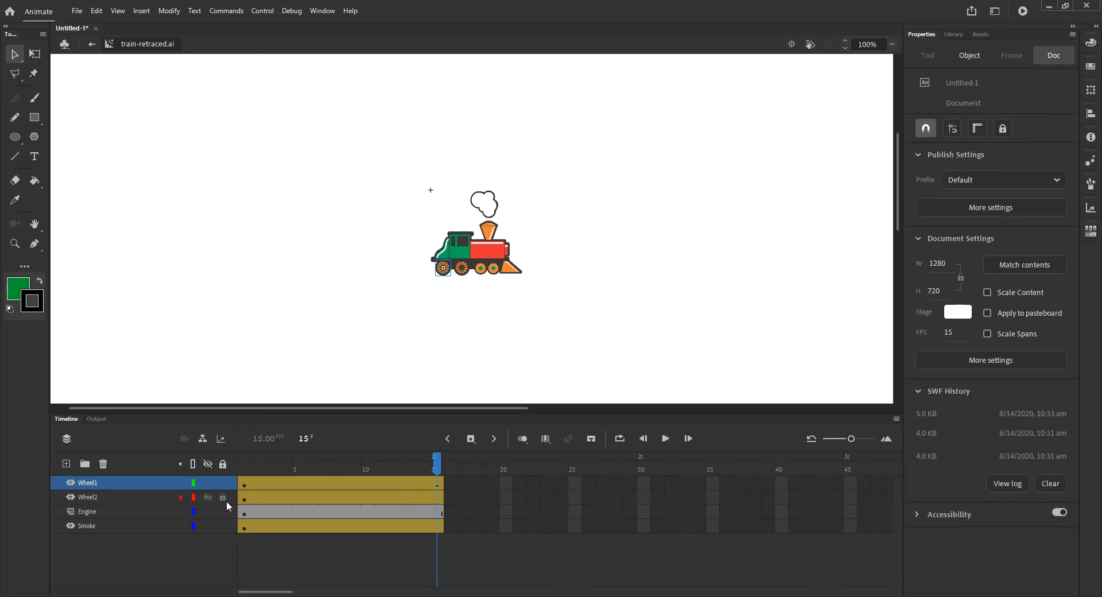
# - Set the Wheel2 tween to rotate clockwise once
pyautogui.click(259, 497)
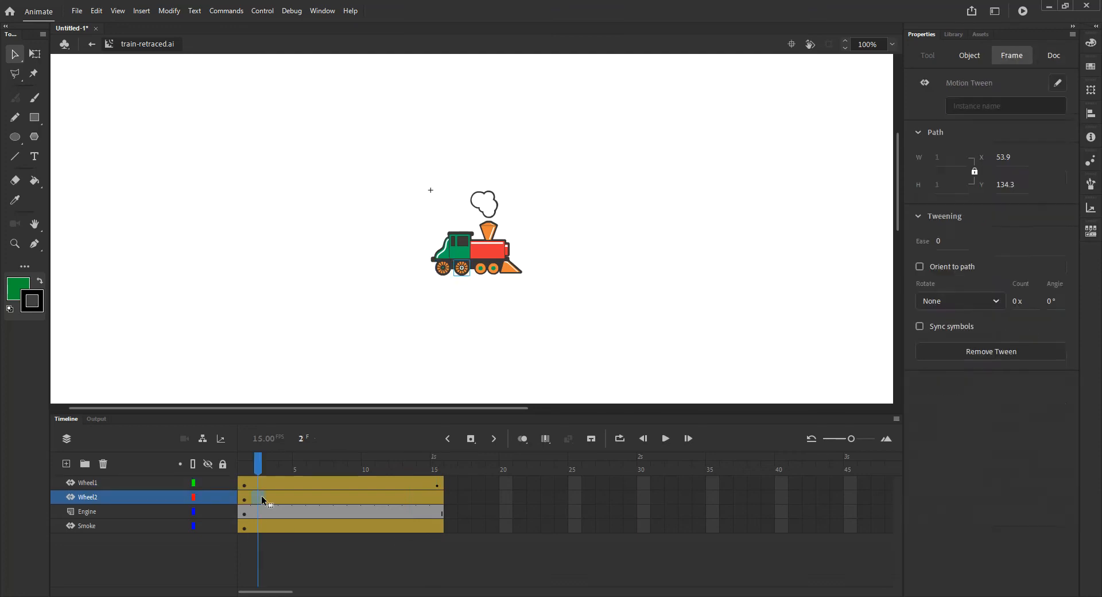
pyautogui.click(437, 499)
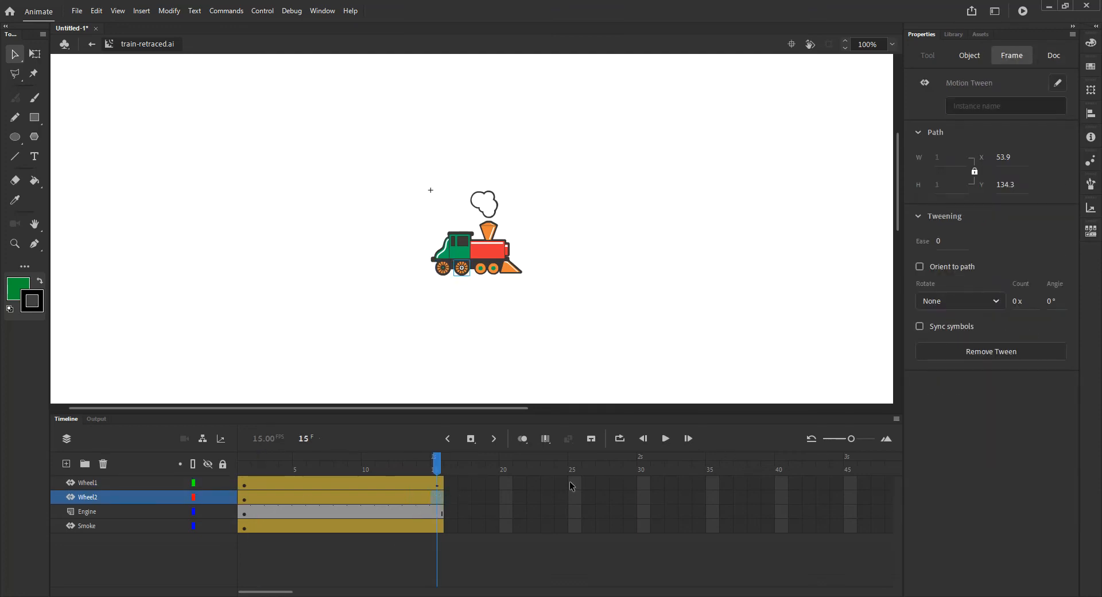
pyautogui.click(971, 302)
pyautogui.click(955, 345)
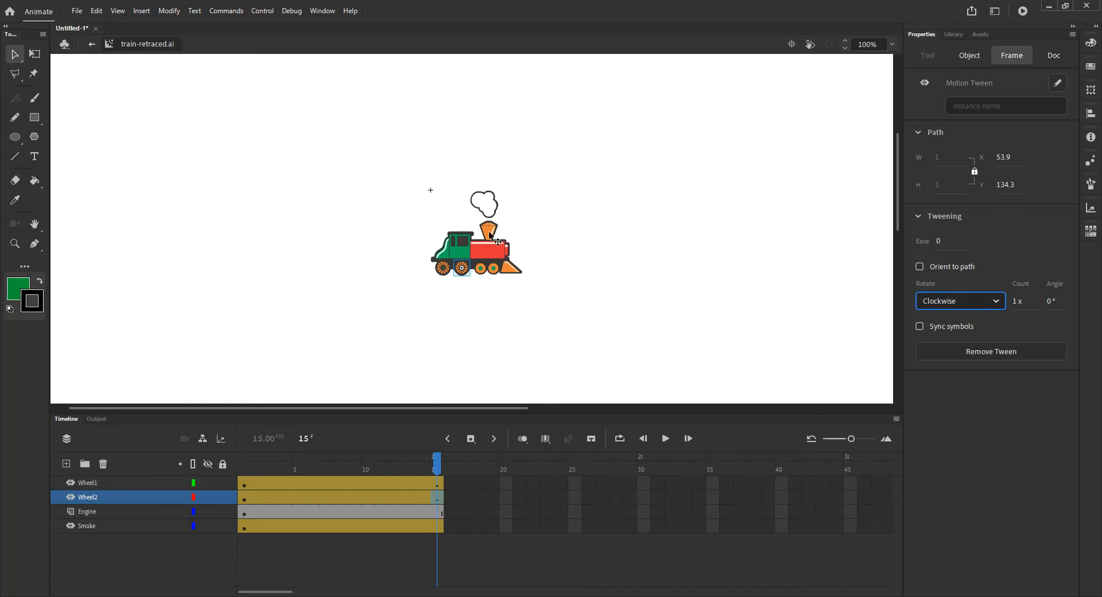
pyautogui.moveTo(261, 469); pyautogui.dragTo(241, 501)
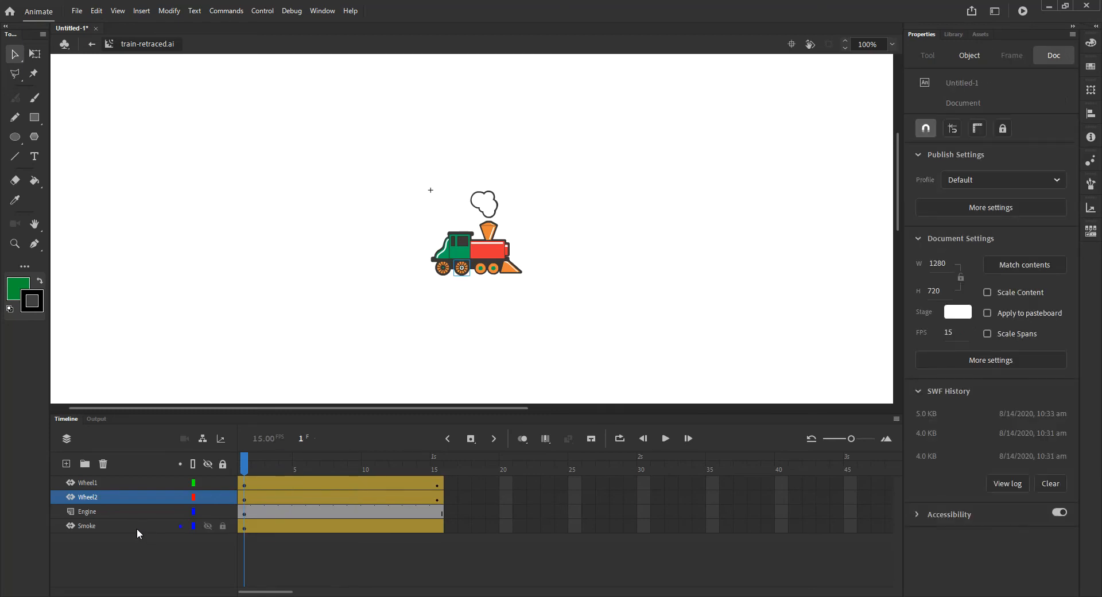
# - Insert a keyframe for all properties at frame 9 on the Smoke layer
pyautogui.moveTo(304, 472); pyautogui.dragTo(354, 474)
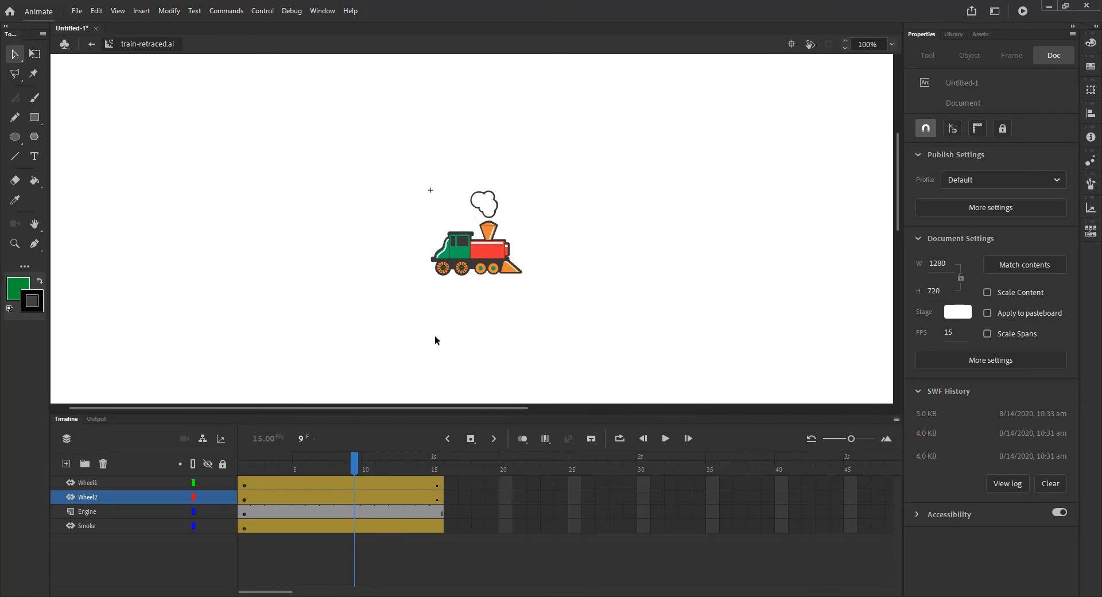
pyautogui.click(489, 205)
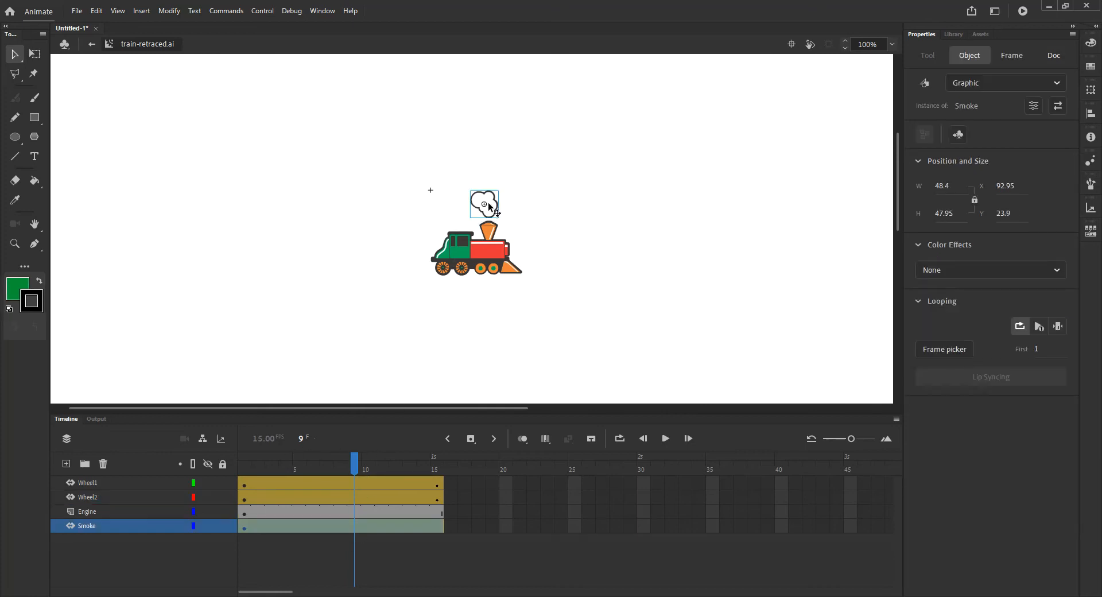
pyautogui.click(356, 526)
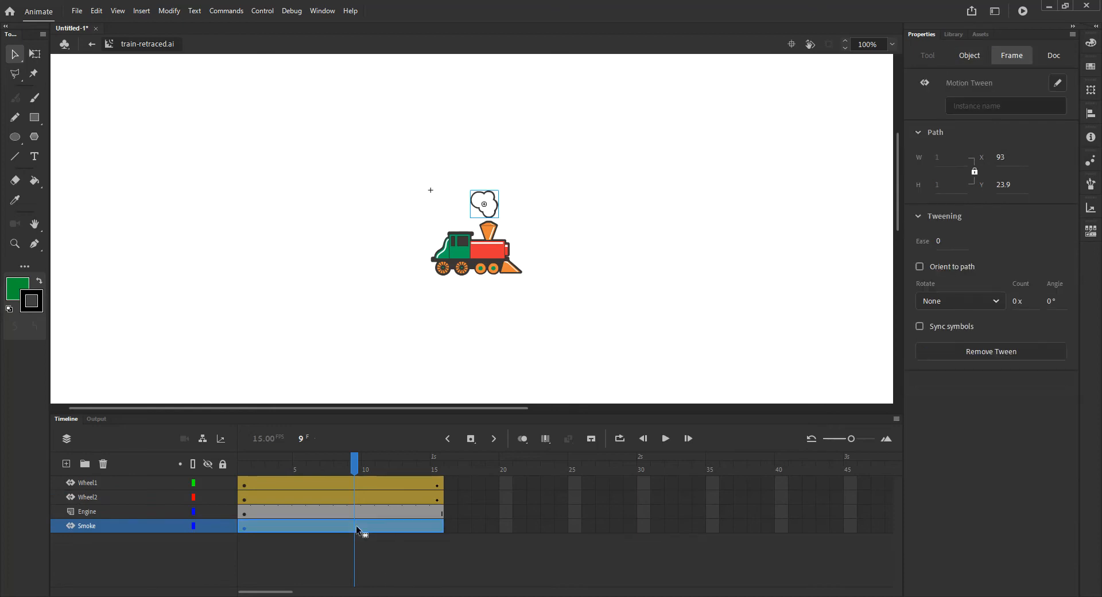
pyautogui.rightClick(356, 525)
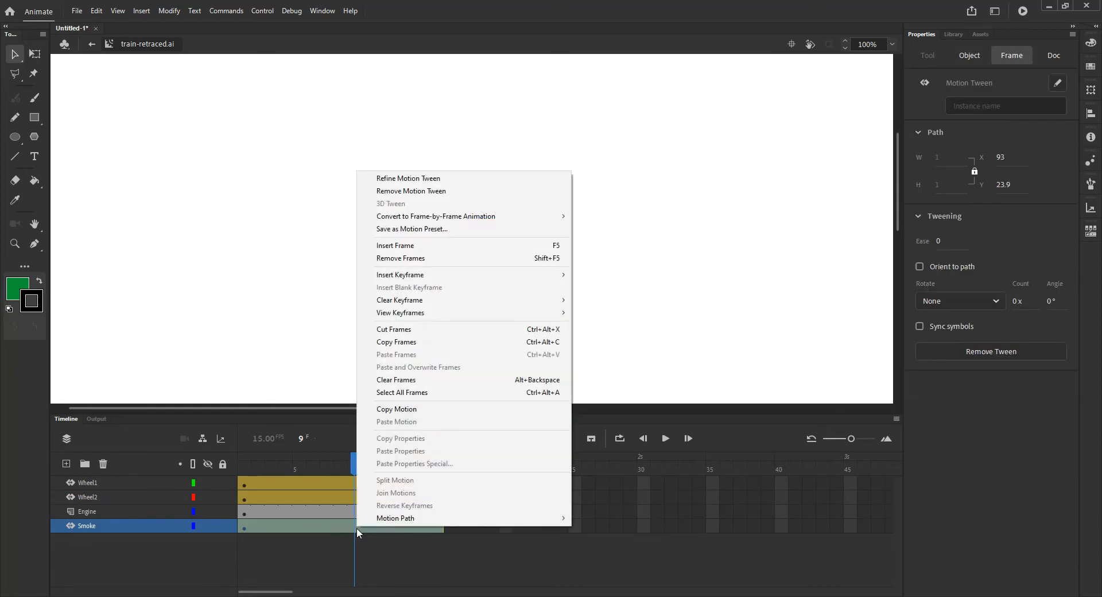
pyautogui.click(360, 534)
pyautogui.click(355, 529)
pyautogui.rightClick(356, 529)
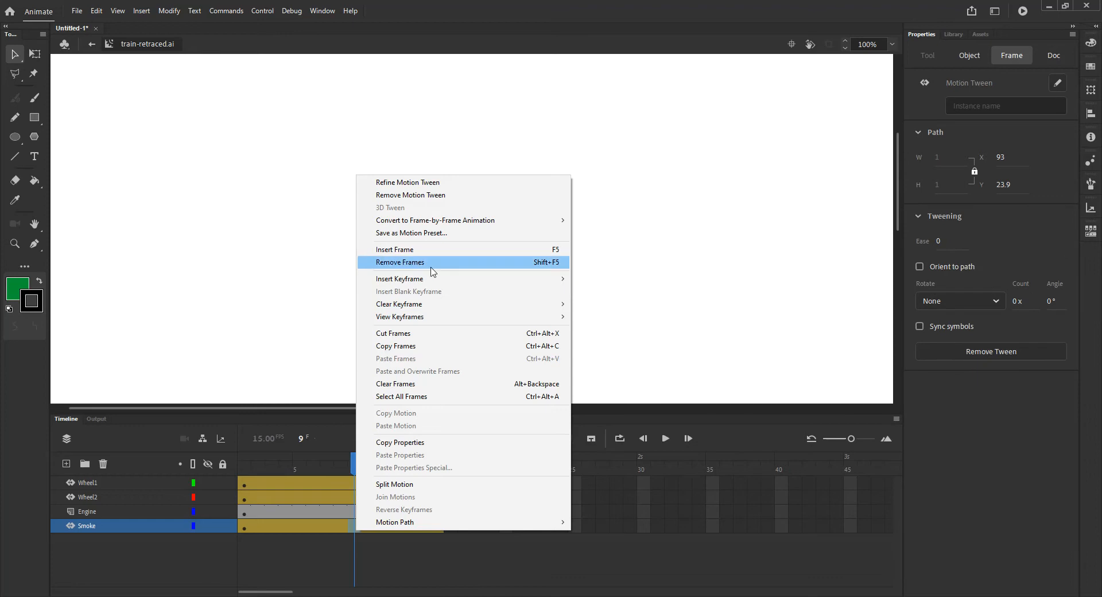
pyautogui.moveTo(442, 285)
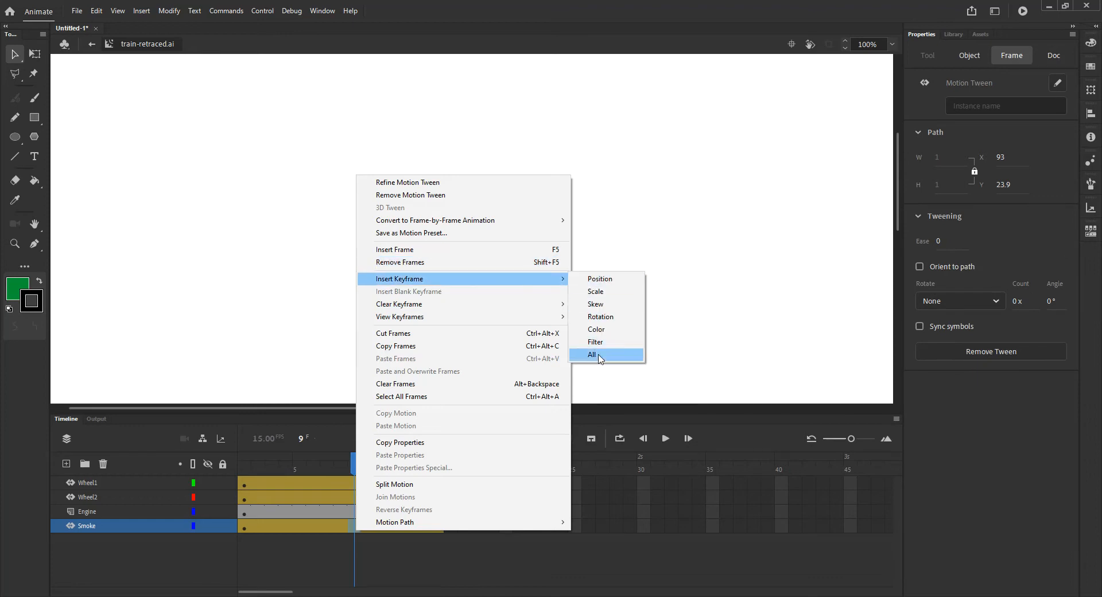
pyautogui.click(581, 357)
pyautogui.click(356, 553)
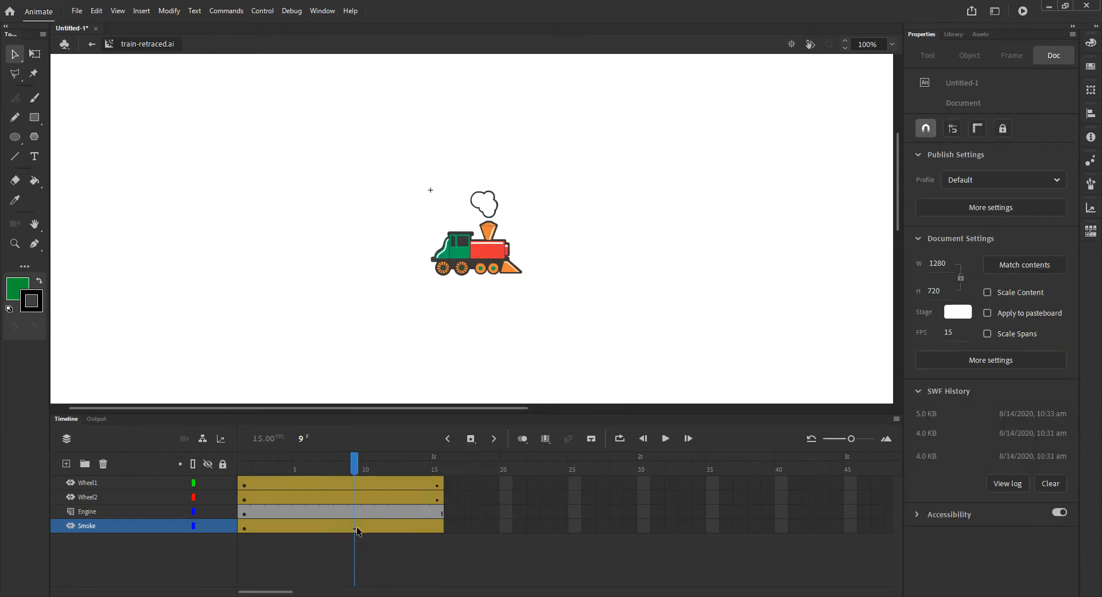
# - At frame 15, move the smoke cloud up and to the left to about X 38, Y 2
pyautogui.moveTo(356, 463)
pyautogui.mouseDown()
pyautogui.moveTo(378, 471)
pyautogui.moveTo(354, 465)
pyautogui.mouseUp()
pyautogui.click(354, 527)
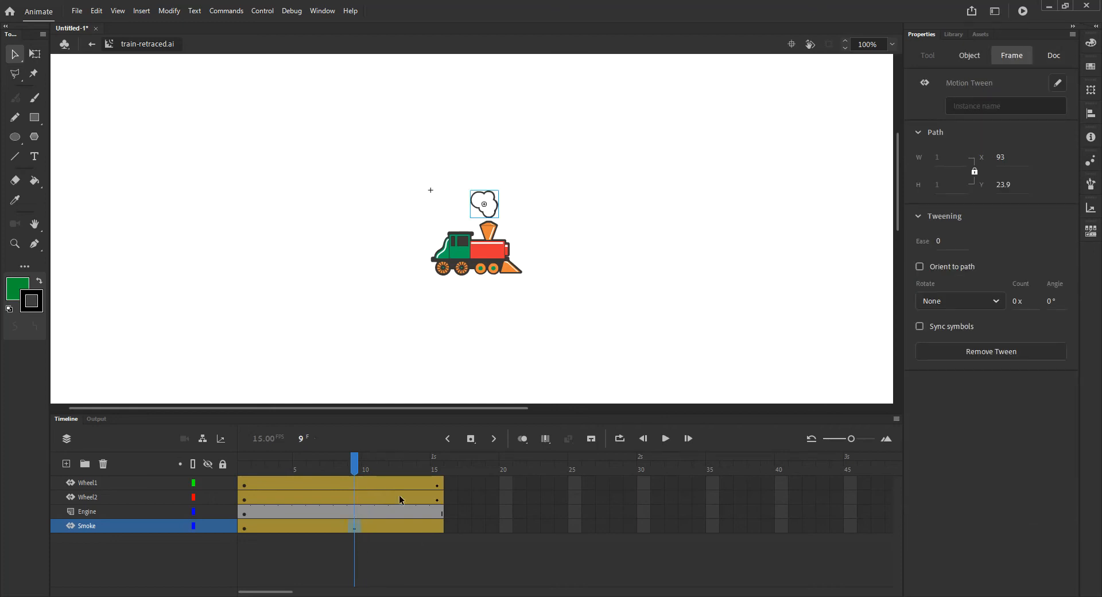
pyautogui.moveTo(356, 473); pyautogui.dragTo(444, 478)
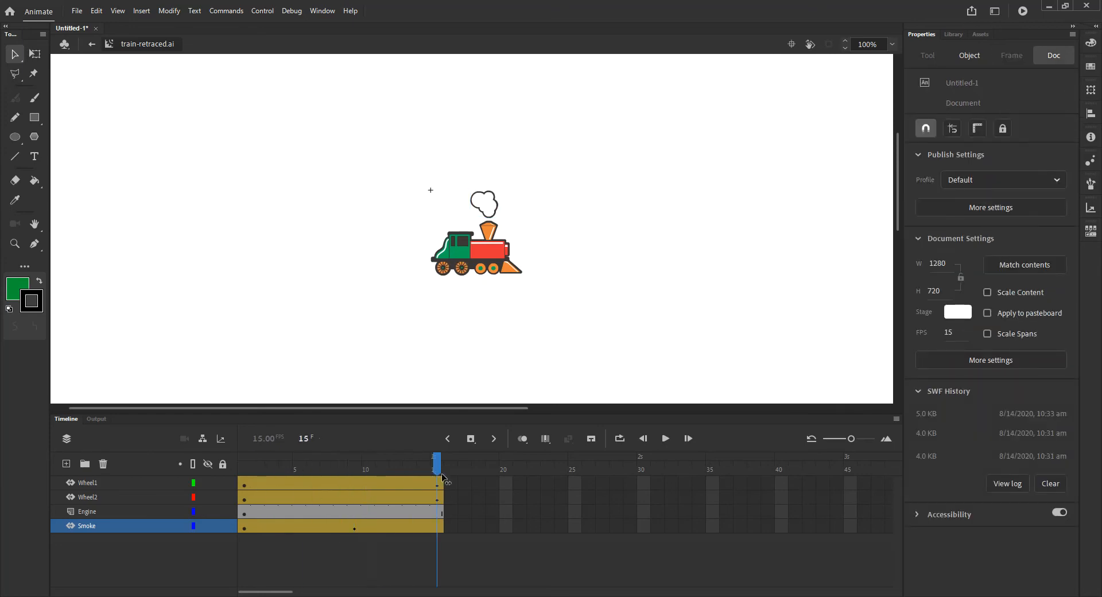
pyautogui.click(484, 210)
pyautogui.moveTo(484, 209); pyautogui.dragTo(452, 197)
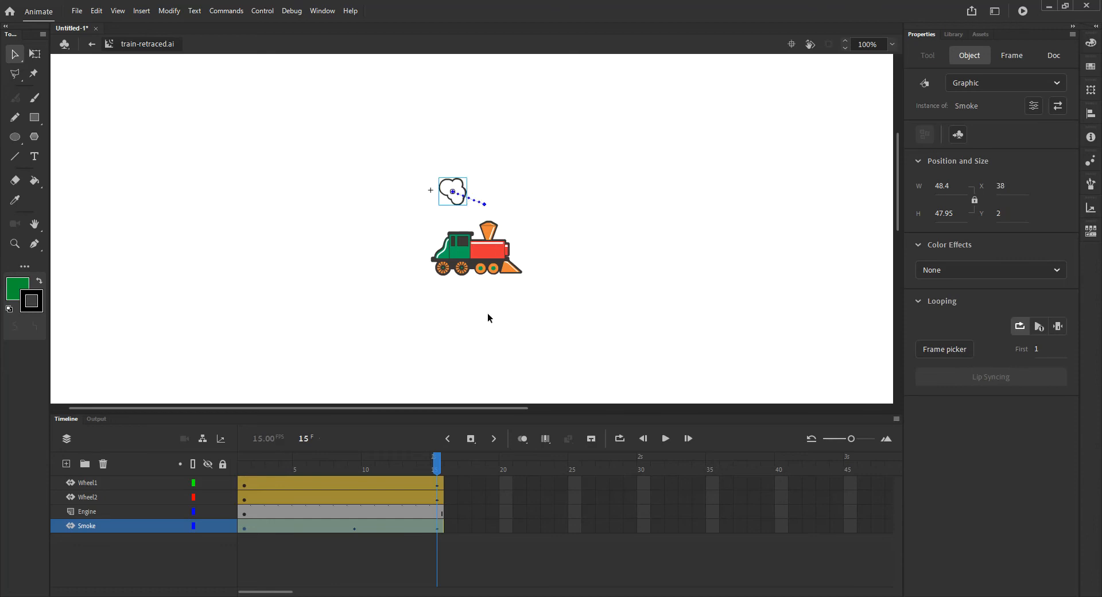
# - At frame 9, shrink the smoke cloud with the Free Transform tool to about 30 by 30
pyautogui.moveTo(357, 474)
pyautogui.mouseDown()
pyautogui.moveTo(437, 470)
pyautogui.moveTo(359, 478)
pyautogui.mouseUp()
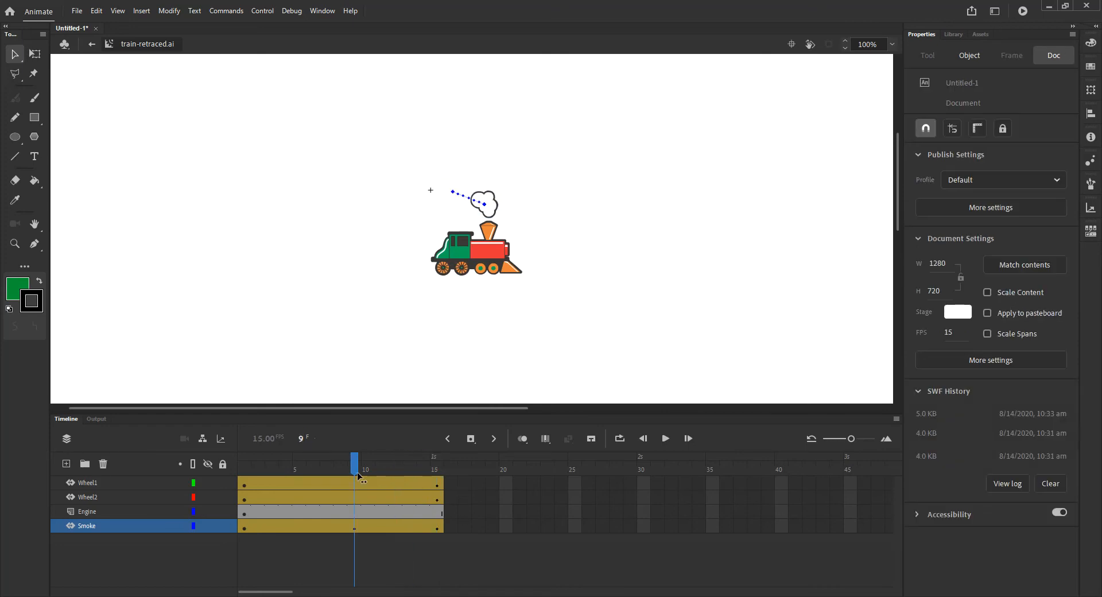
pyautogui.click(356, 527)
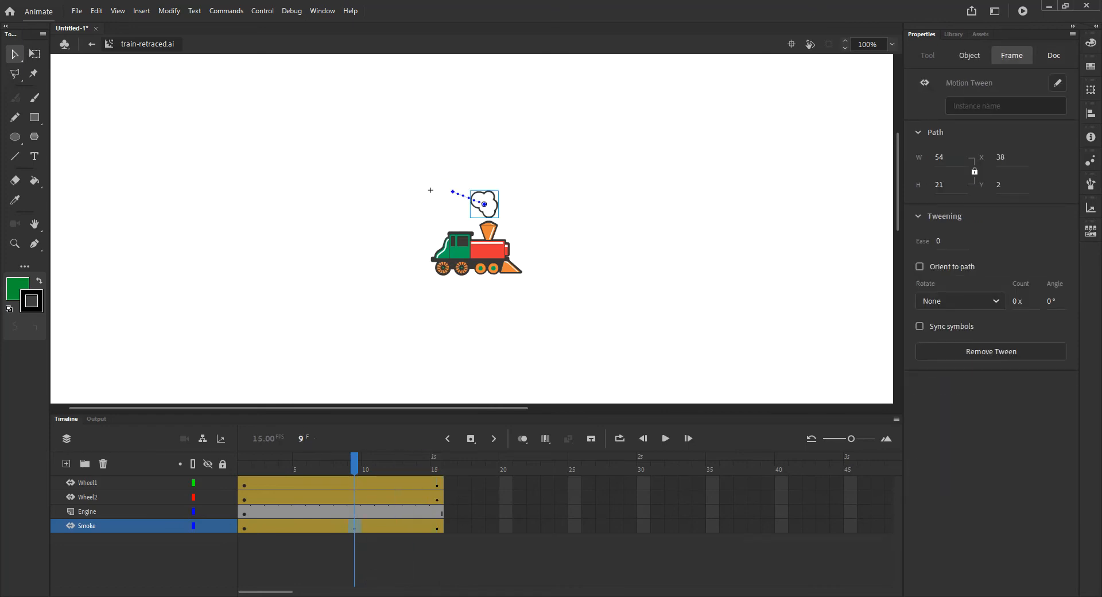
pyautogui.click(34, 53)
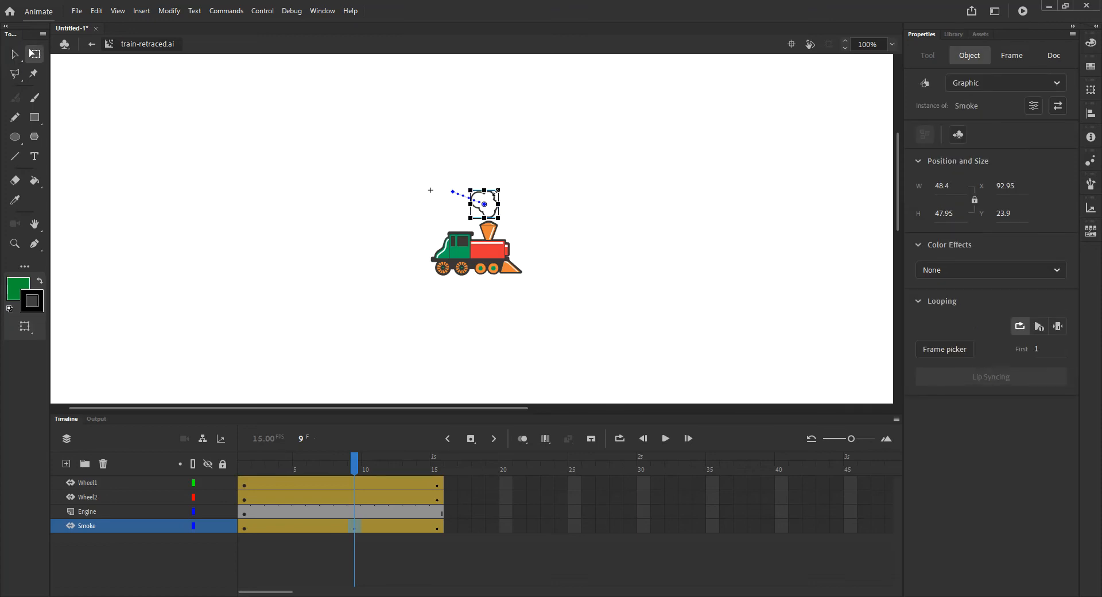
pyautogui.moveTo(497, 190); pyautogui.dragTo(492, 192)
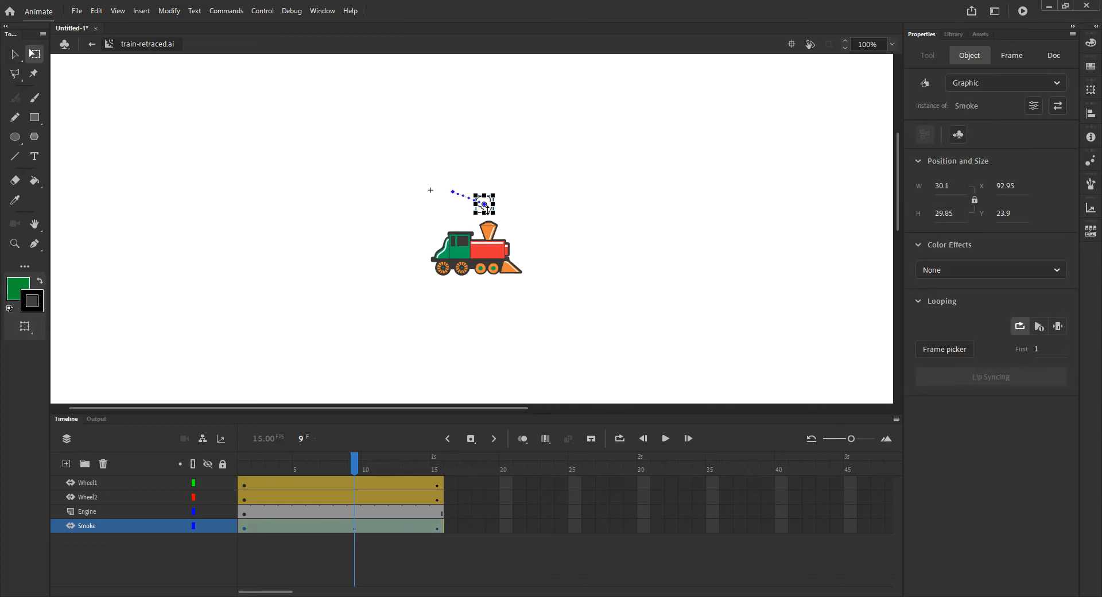
pyautogui.moveTo(353, 470); pyautogui.dragTo(232, 491)
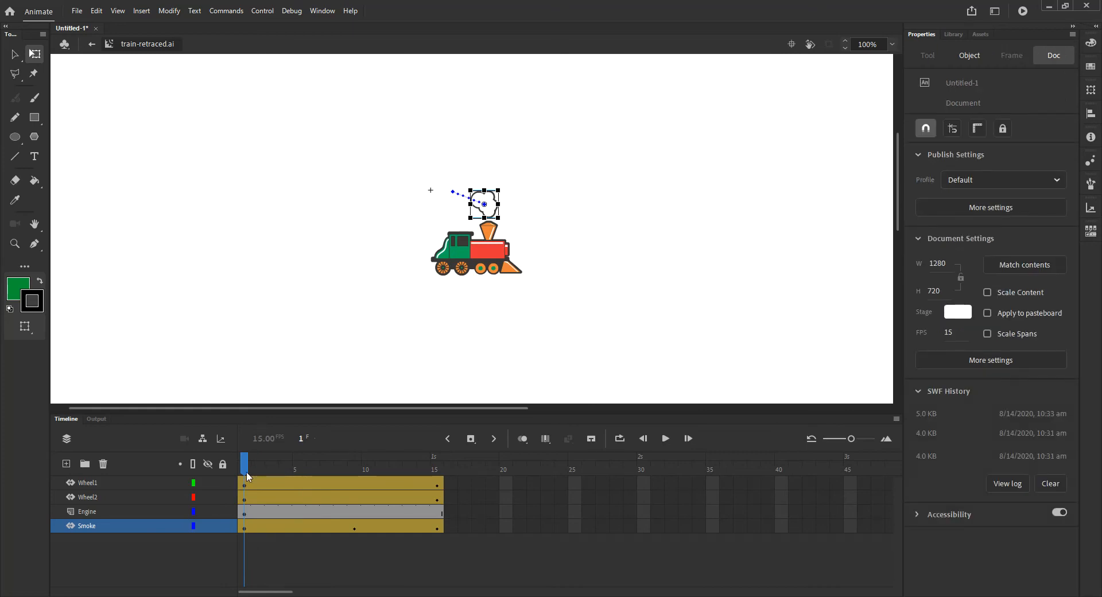
# - At frame 1, move the smoke cloud down into the engine's chimney at about X 101, Y 70
pyautogui.click(246, 528)
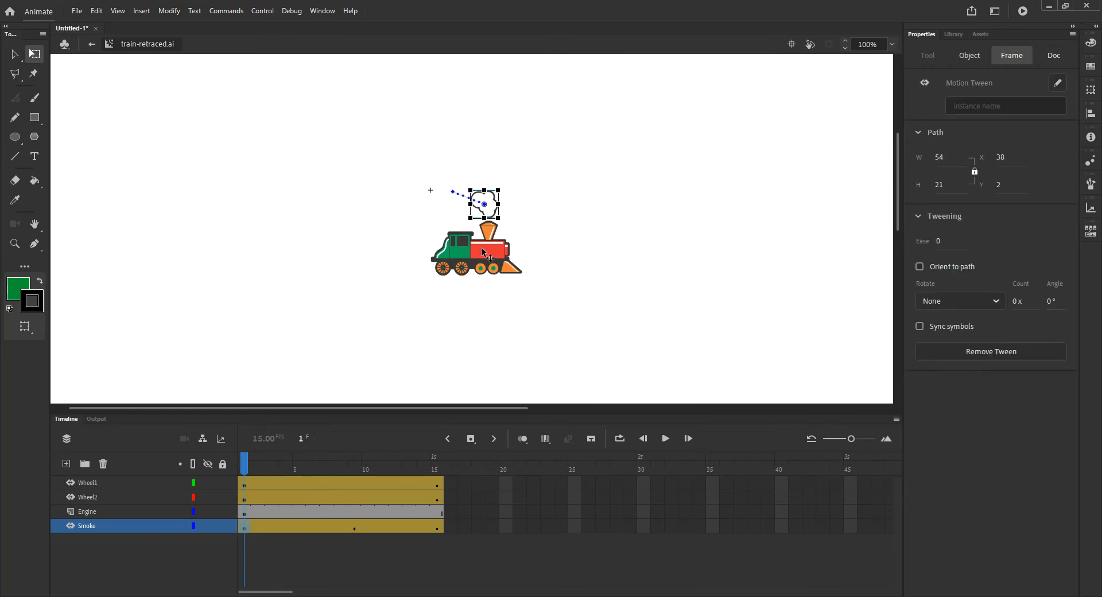
pyautogui.moveTo(498, 191); pyautogui.dragTo(492, 197)
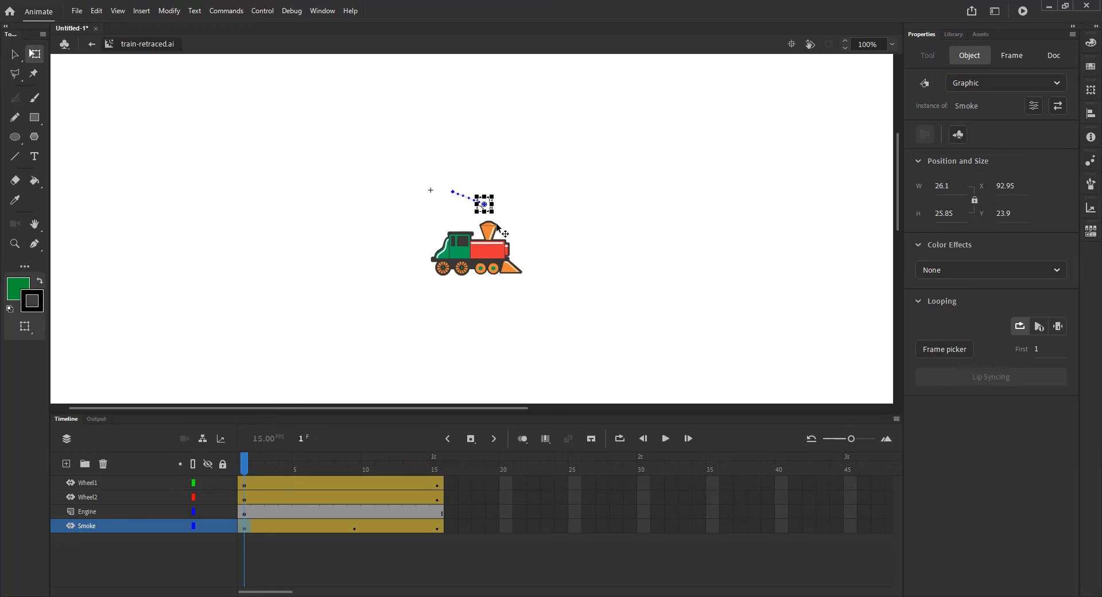
pyautogui.moveTo(392, 179); pyautogui.dragTo(543, 299)
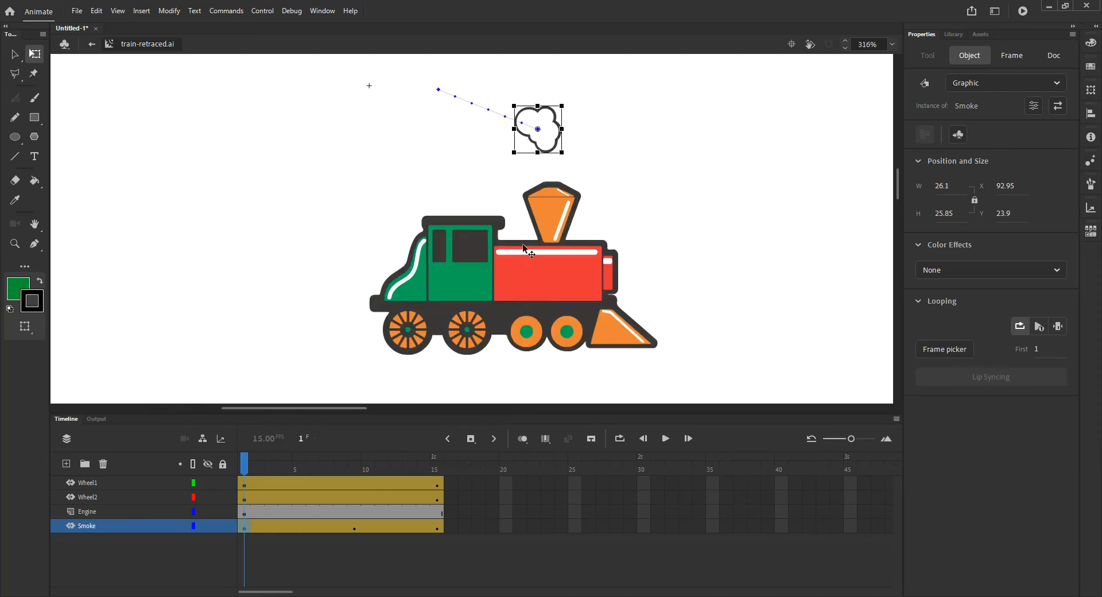
pyautogui.moveTo(547, 123); pyautogui.dragTo(561, 219)
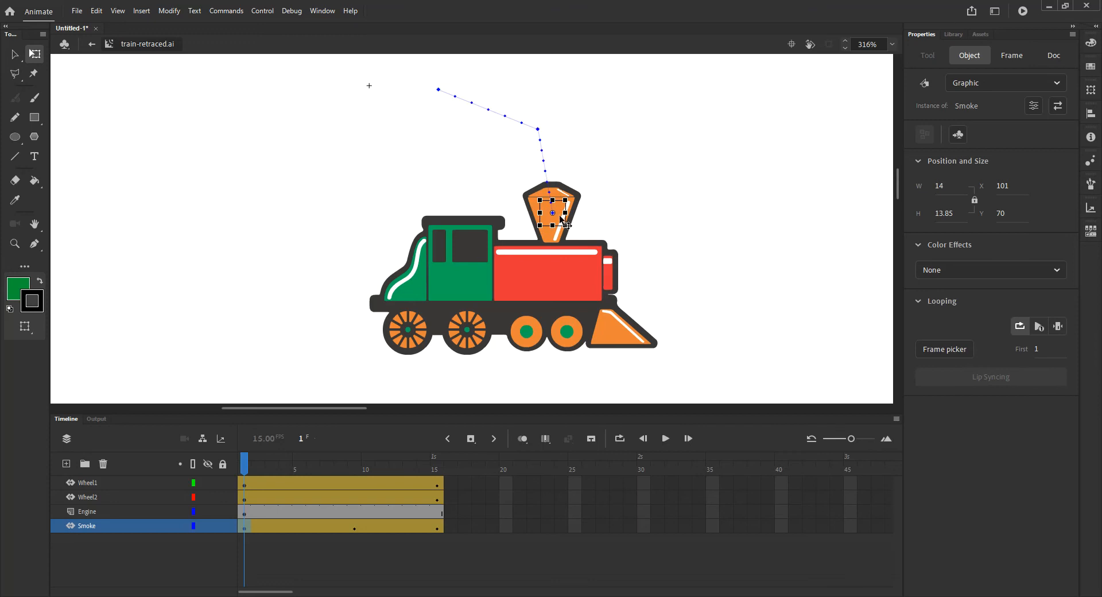
# - Lock the Engine layer and reselect the smoke cloud sitting in the chimney
pyautogui.click(557, 210)
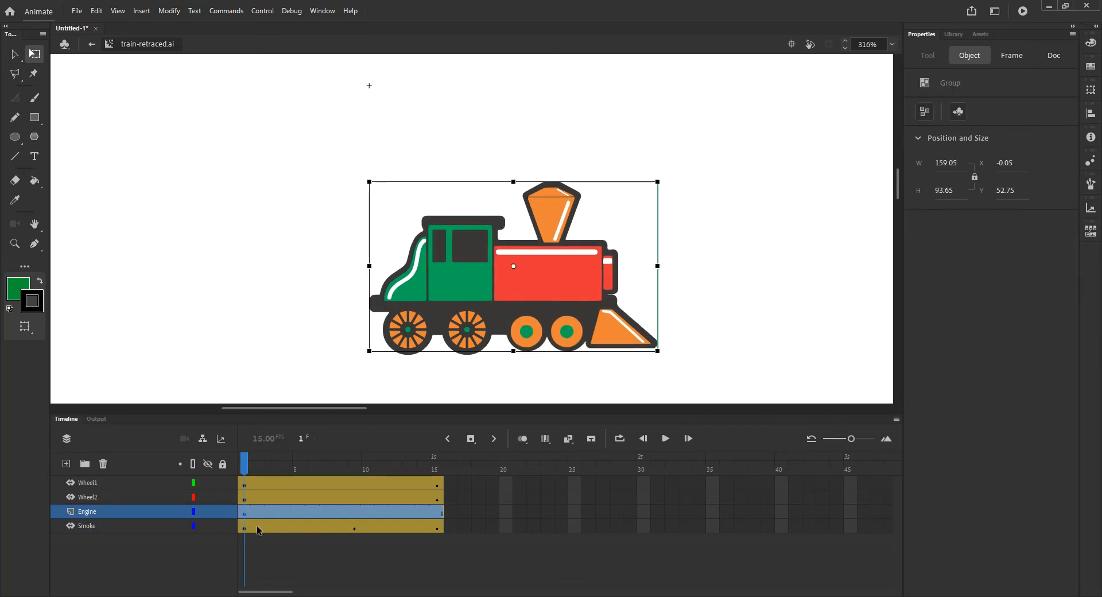
pyautogui.click(223, 512)
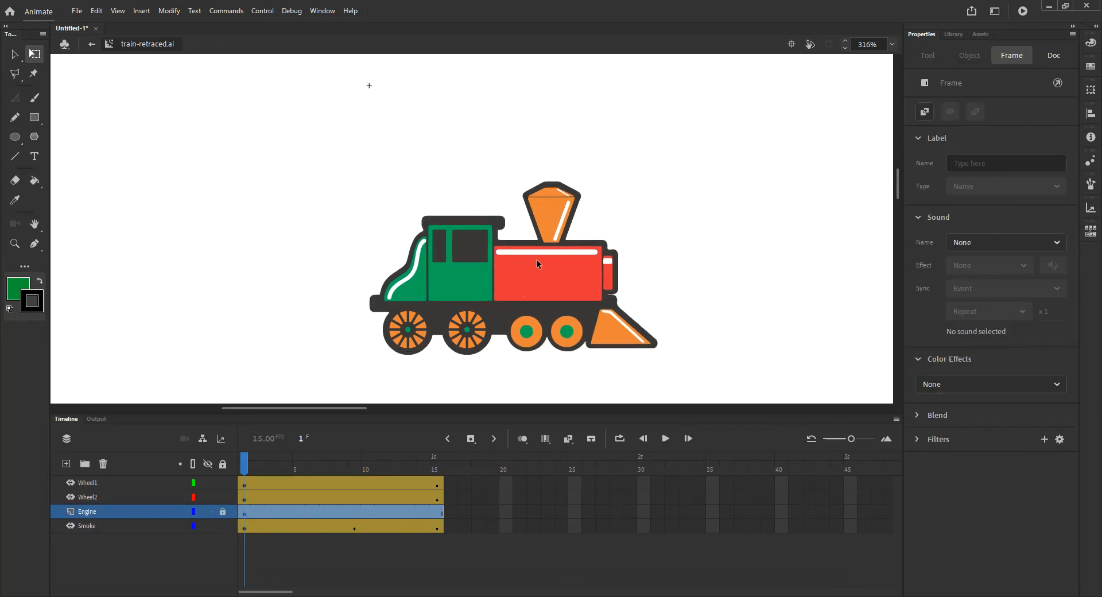
pyautogui.click(555, 220)
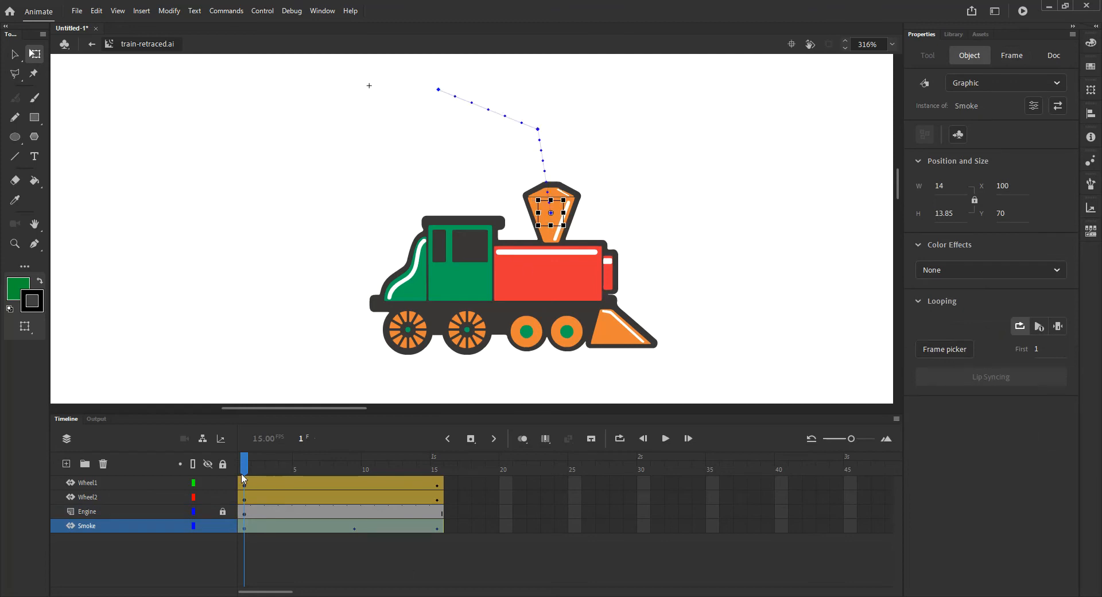
# - At frame 9, move the smoke cloud to about X 101, Y 24 and preview the animation
pyautogui.moveTo(244, 476); pyautogui.dragTo(356, 508)
pyautogui.click(618, 103)
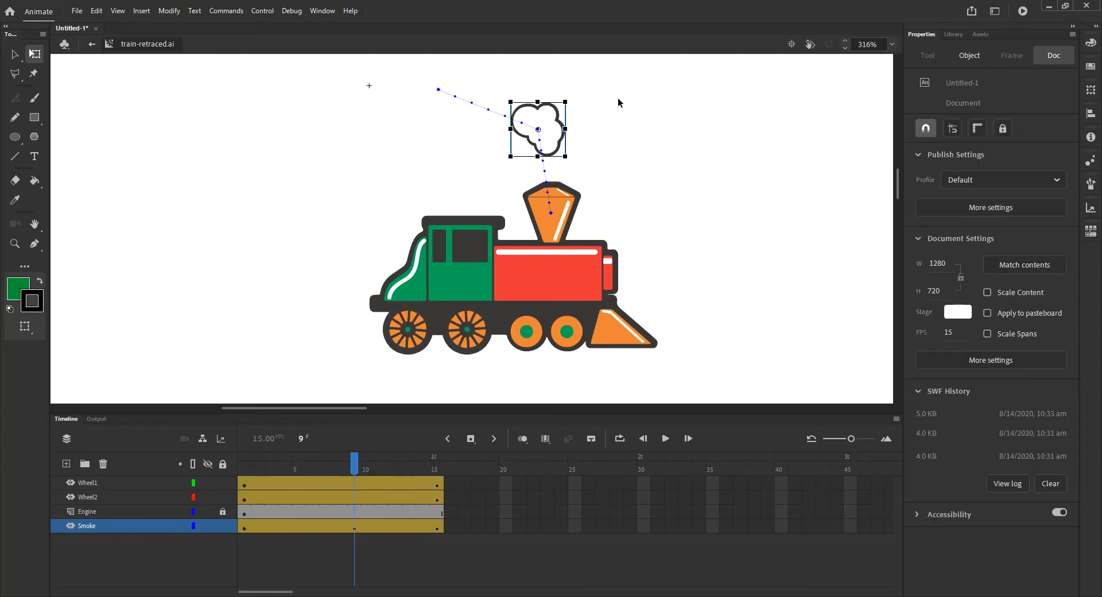
pyautogui.moveTo(552, 129); pyautogui.dragTo(564, 145)
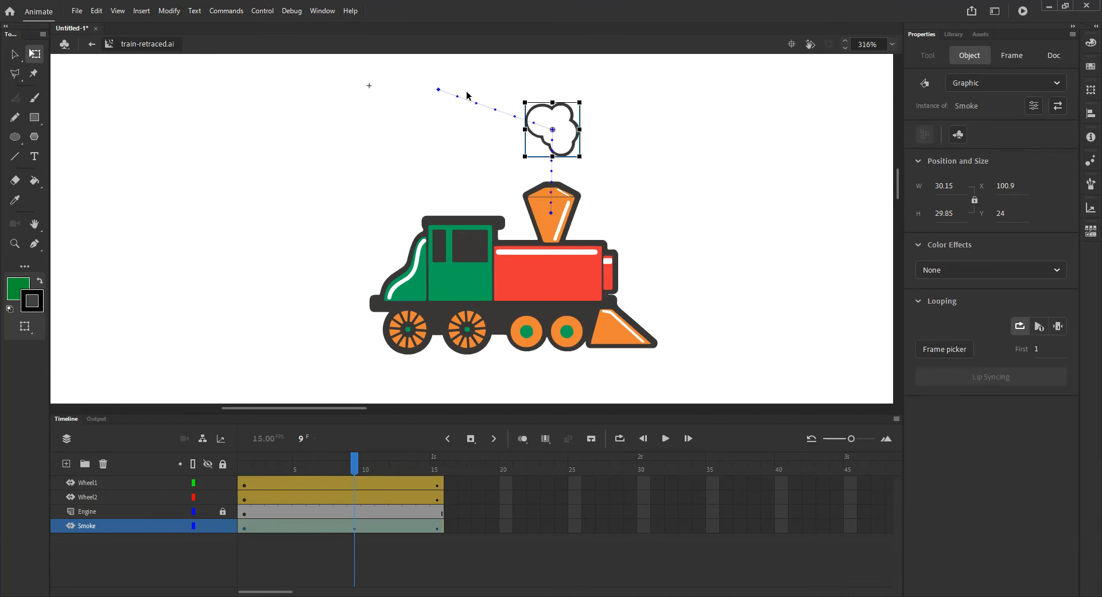
pyautogui.press('Return')
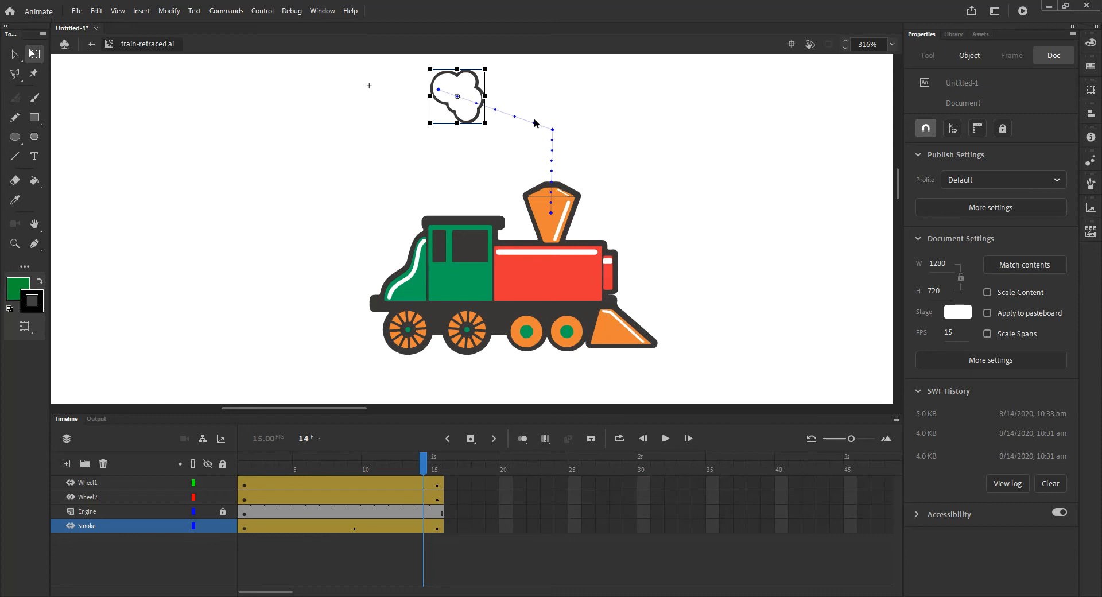
# - Curve the smoke cloud's motion path at its corner points with the Convert Anchor Point tool
pyautogui.click(35, 245)
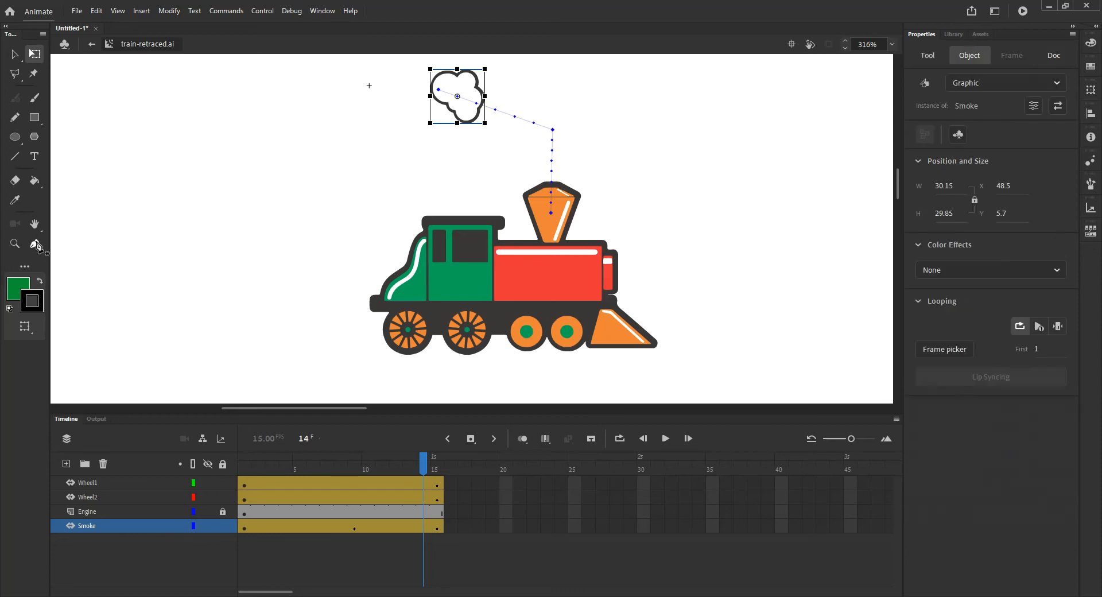
pyautogui.click(36, 243)
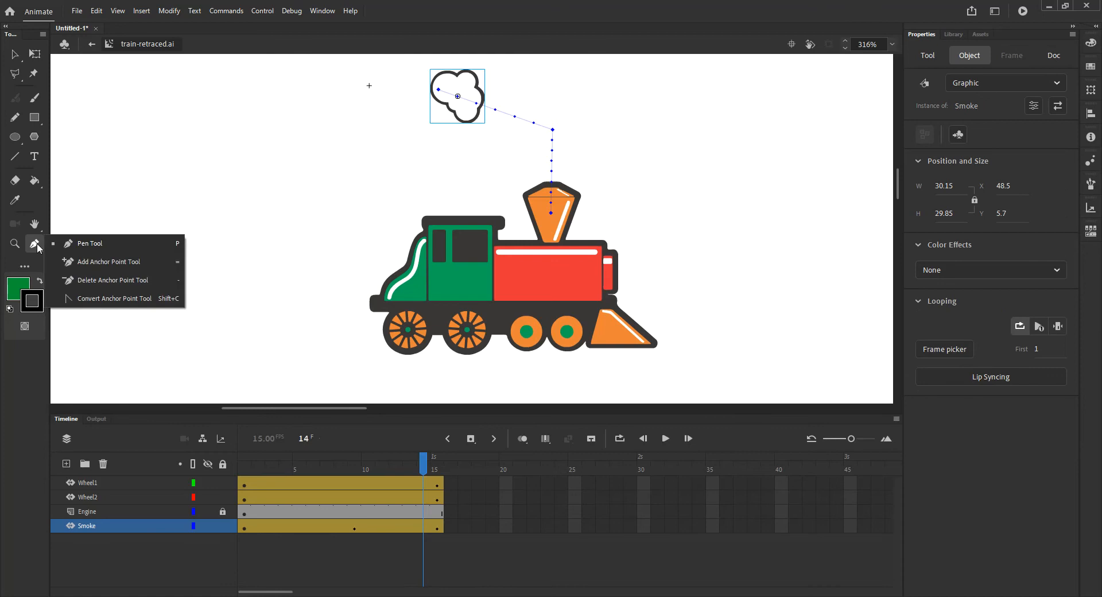
pyautogui.click(111, 298)
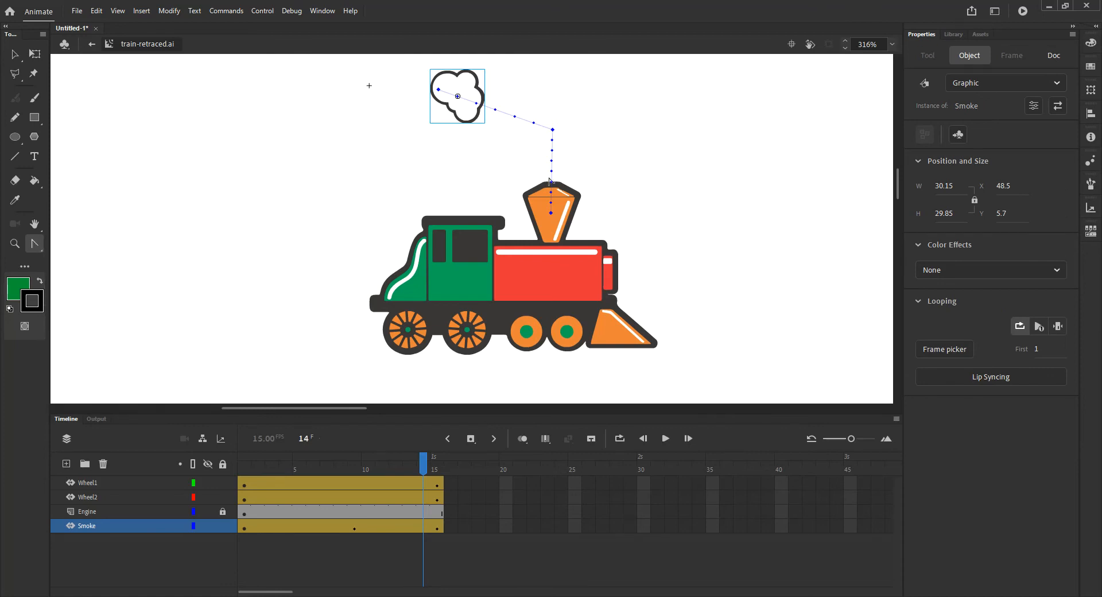
pyautogui.click(35, 243)
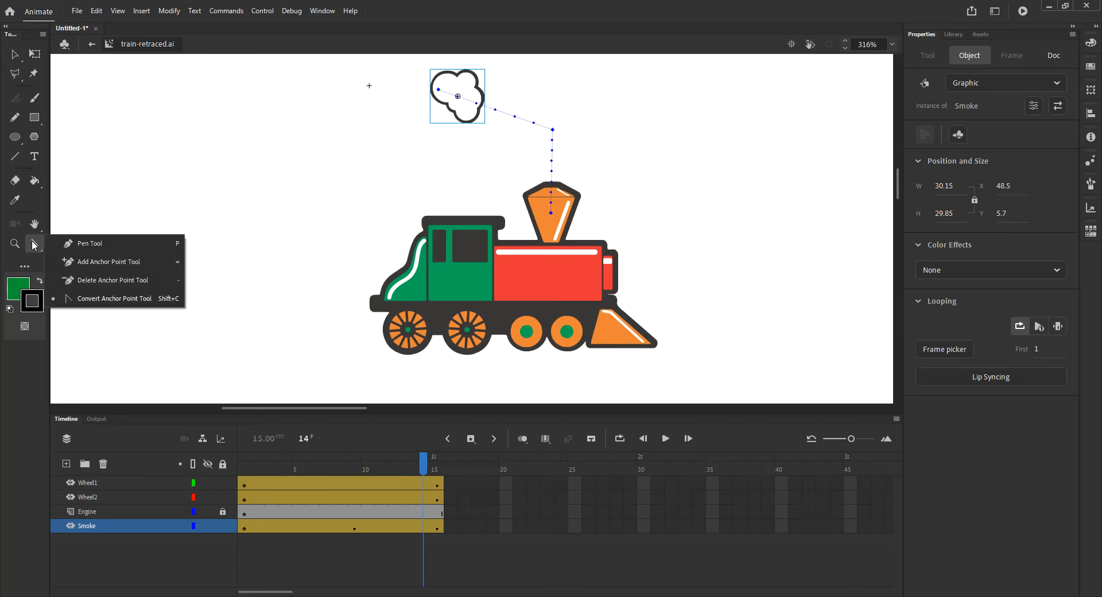
pyautogui.click(137, 300)
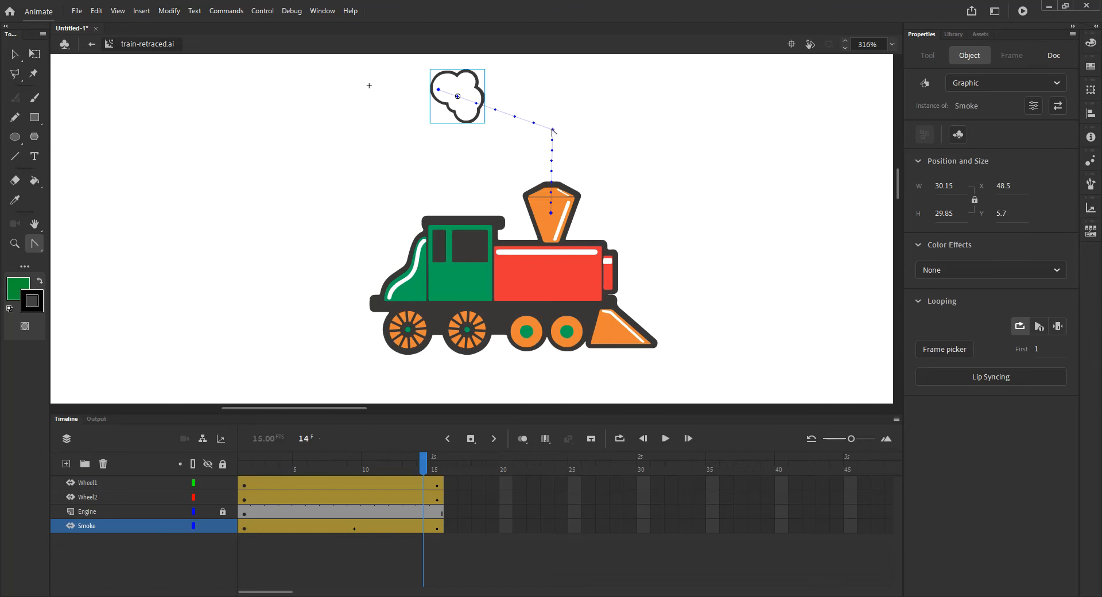
pyautogui.moveTo(553, 131); pyautogui.dragTo(574, 158)
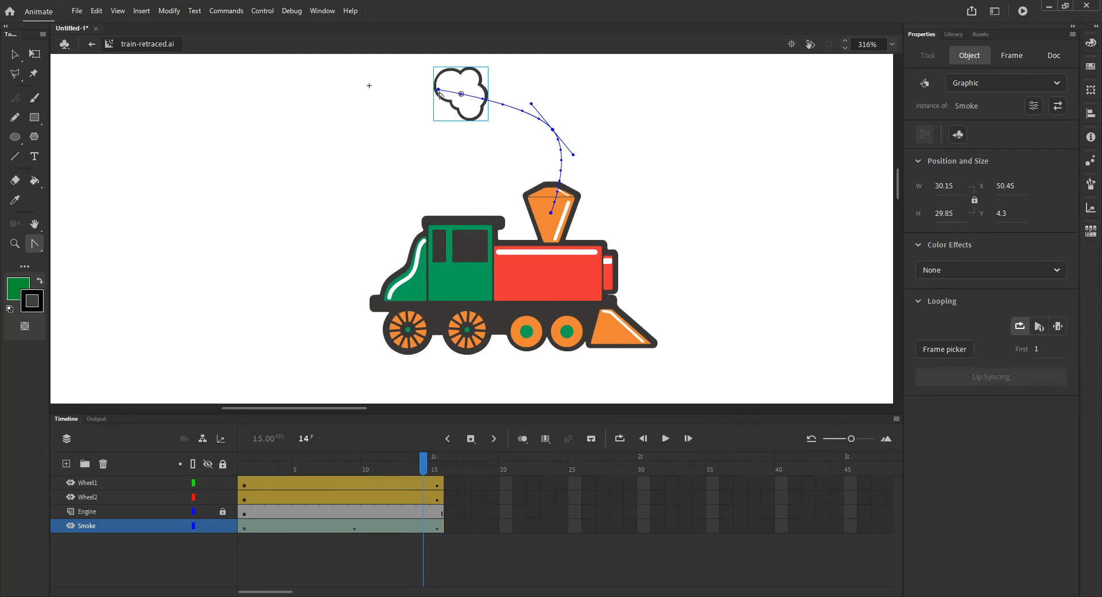
pyautogui.moveTo(439, 90); pyautogui.dragTo(394, 99)
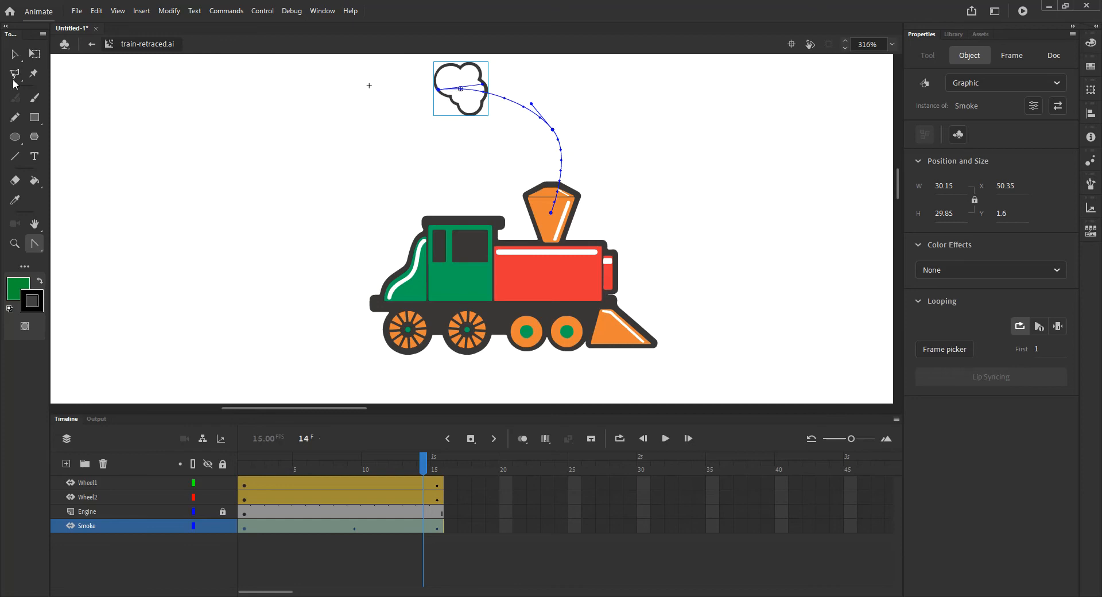
# - Reshape the motion path's curve handle with the Subselection tool
pyautogui.moveTo(425, 471); pyautogui.dragTo(299, 459)
pyautogui.click(582, 122)
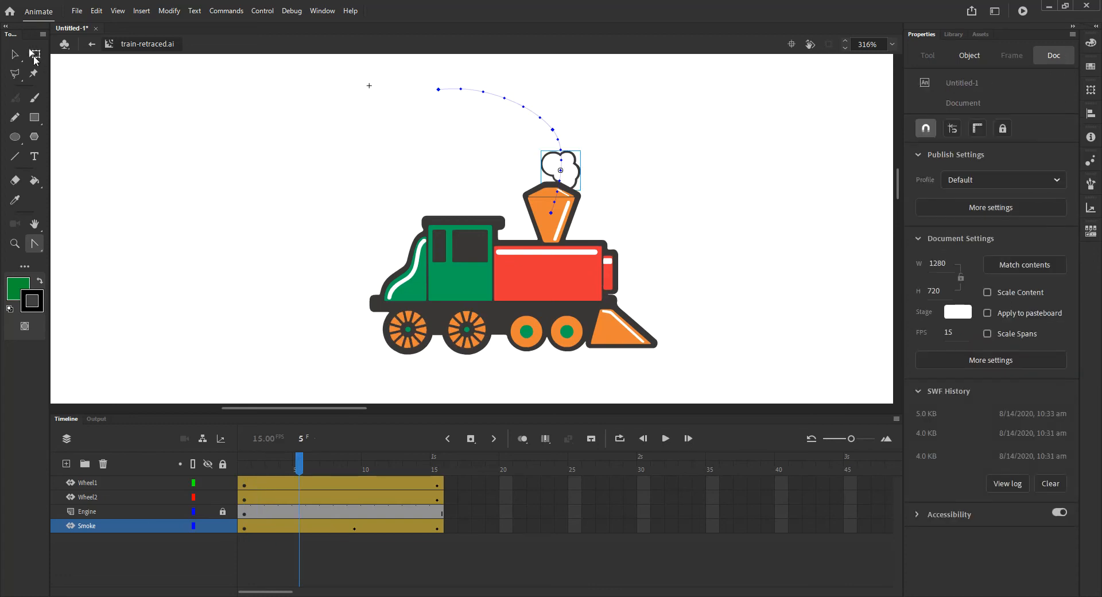
pyautogui.click(16, 55)
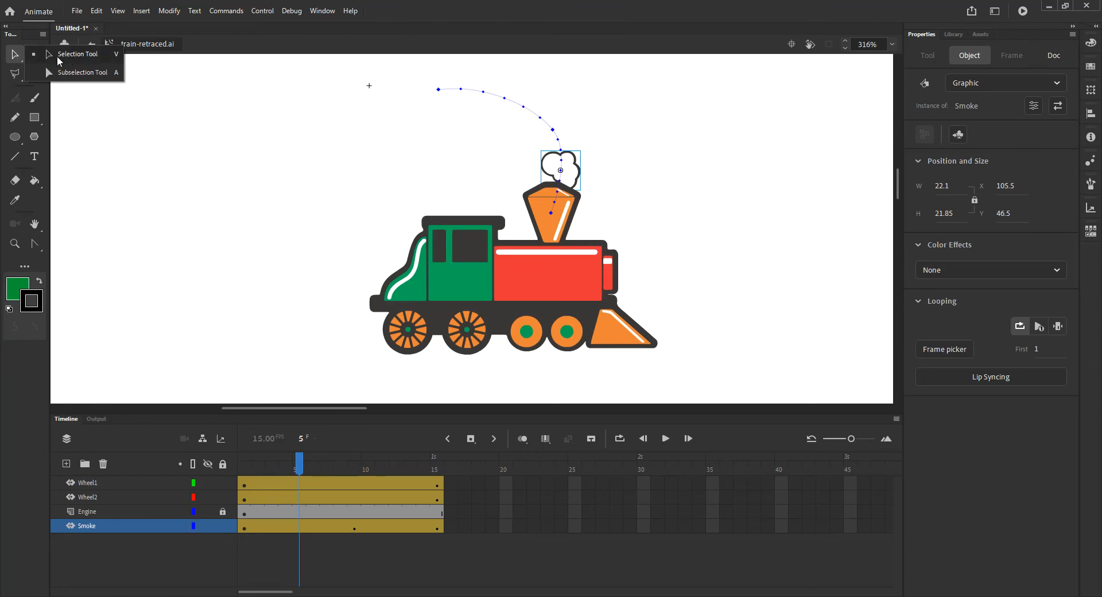
pyautogui.click(85, 73)
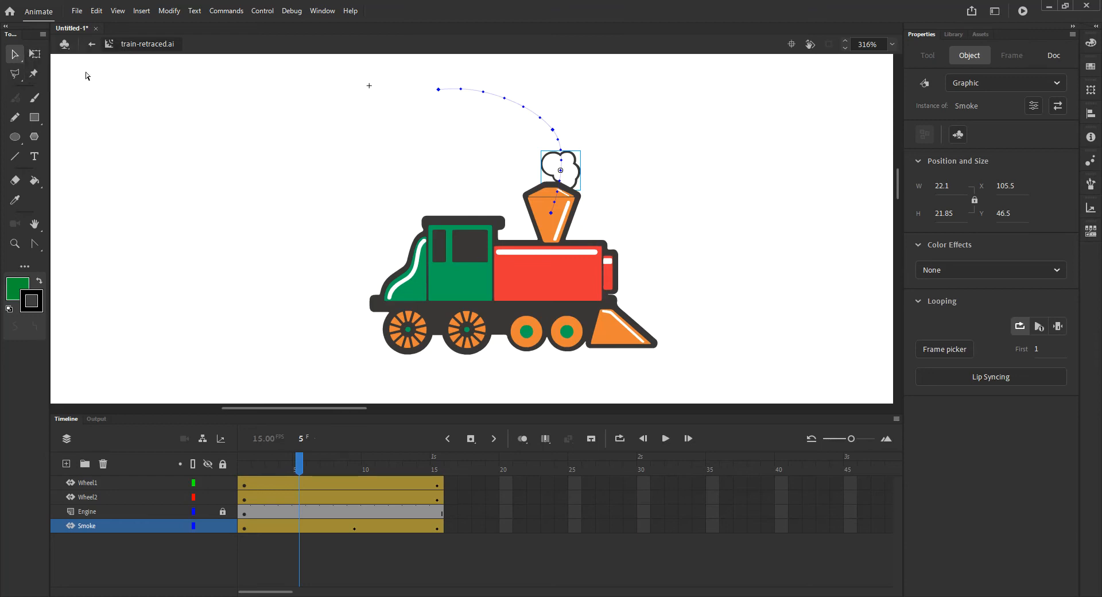
pyautogui.click(555, 135)
pyautogui.click(555, 134)
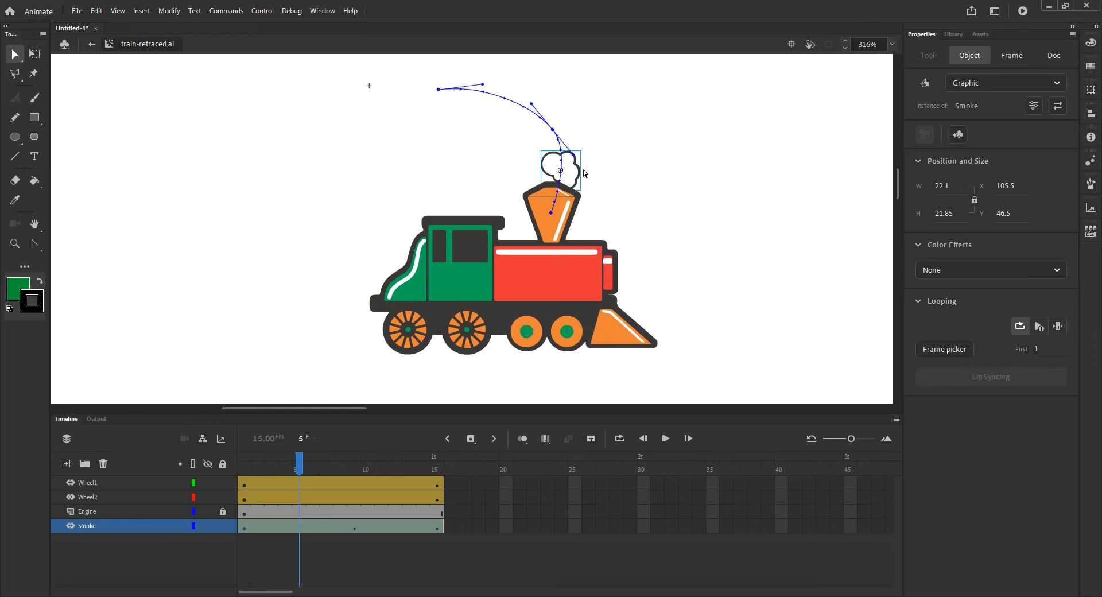
pyautogui.moveTo(574, 158); pyautogui.dragTo(553, 132)
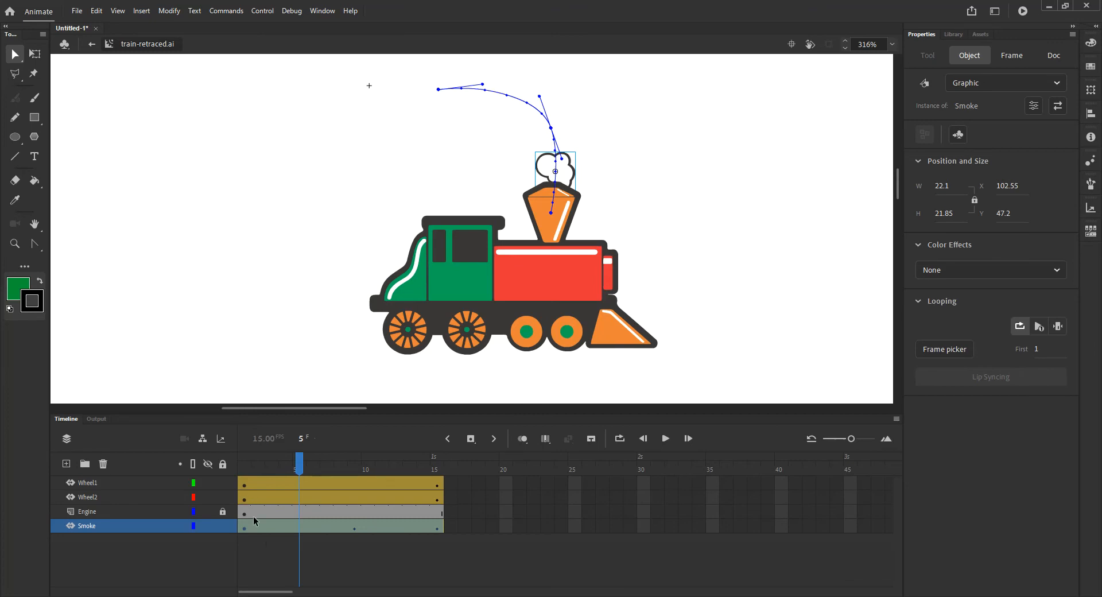
# - At frame 1, nudge the smoke cloud inside the chimney with the Free Transform tool
pyautogui.moveTo(301, 464); pyautogui.dragTo(244, 464)
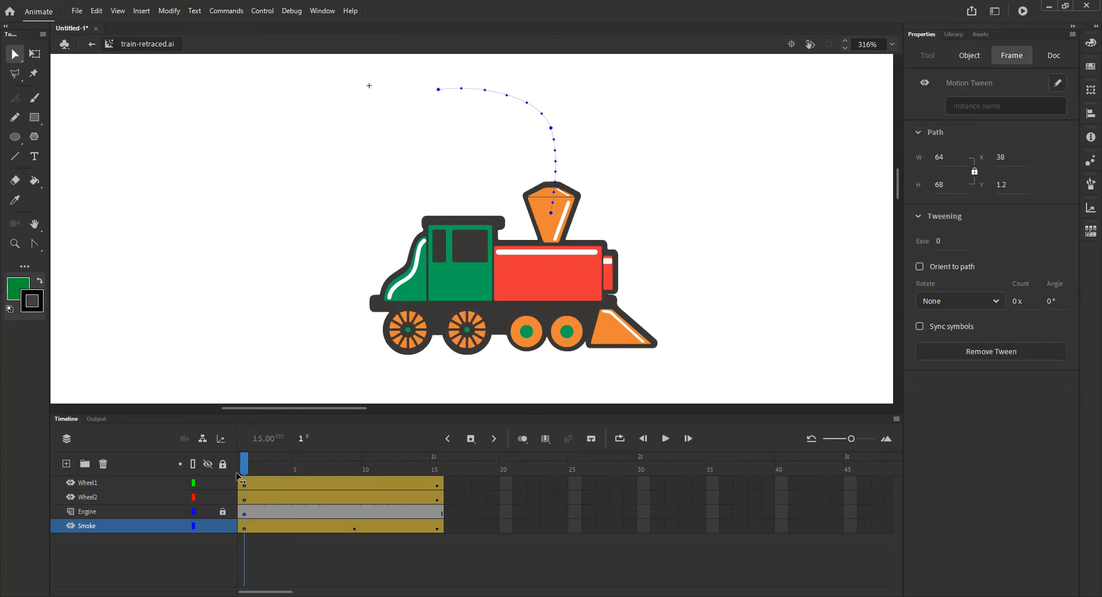
pyautogui.click(246, 527)
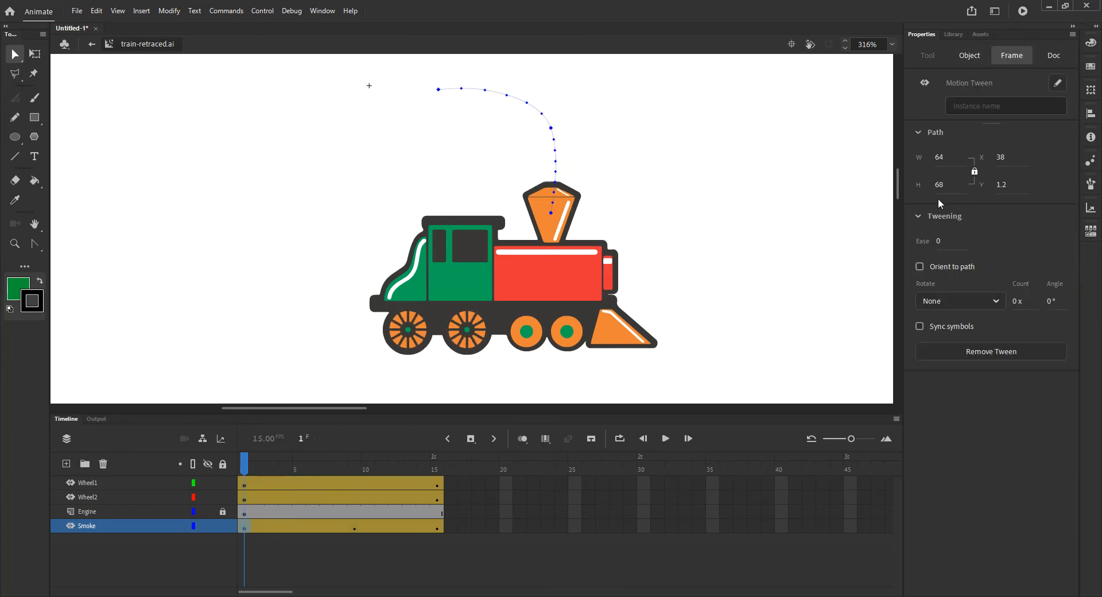
pyautogui.click(34, 53)
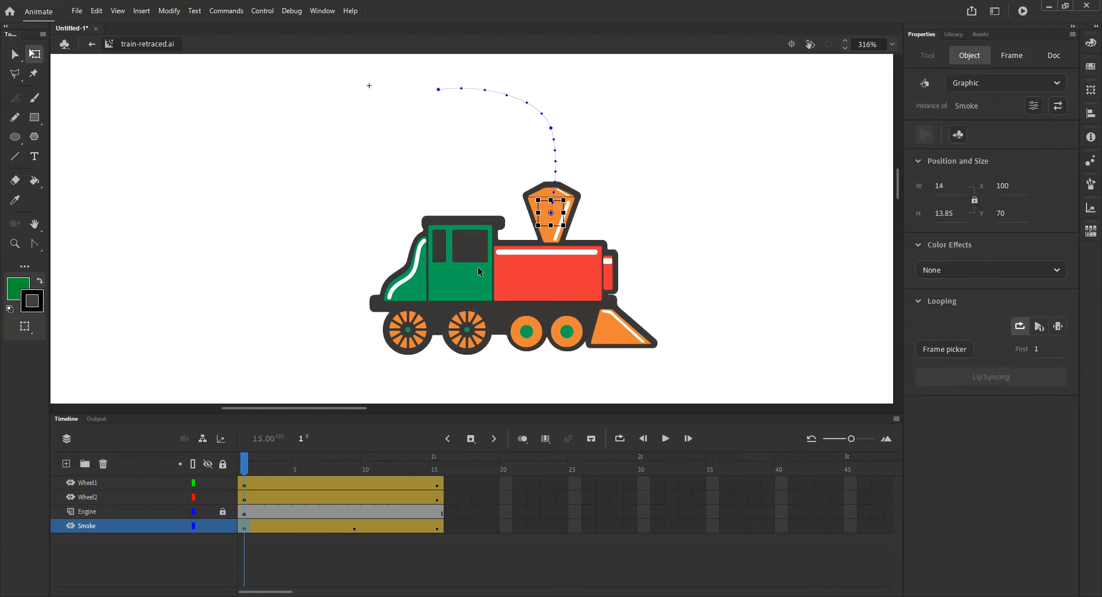
pyautogui.moveTo(564, 224); pyautogui.dragTo(560, 222)
# - Copy the smoke tween's frame 1 properties and paste them onto frame 9
pyautogui.moveTo(246, 468); pyautogui.dragTo(357, 487)
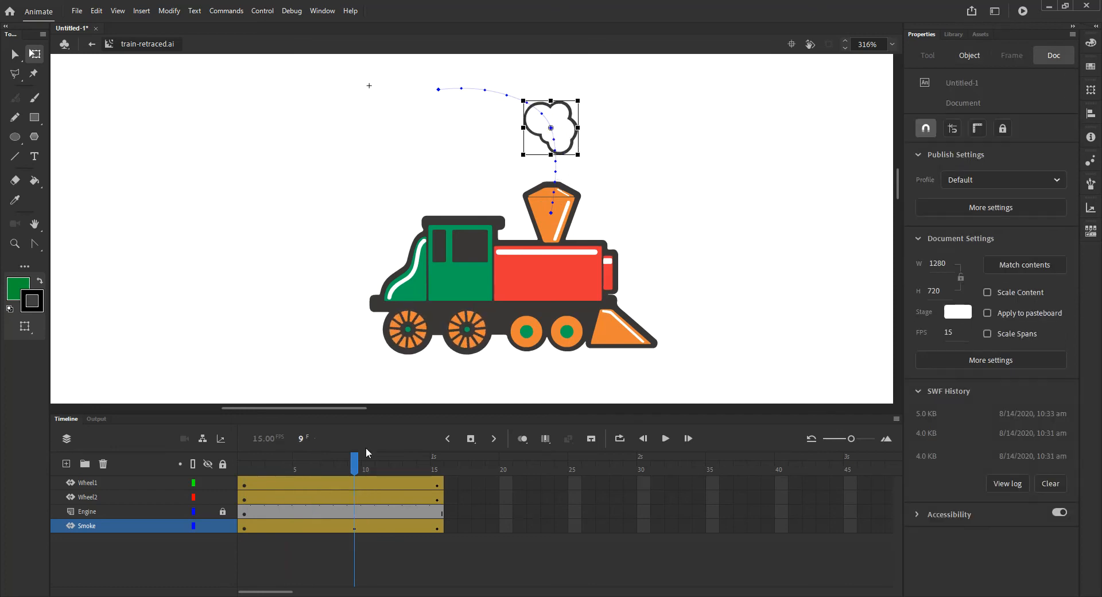
pyautogui.click(243, 527)
pyautogui.rightClick(245, 528)
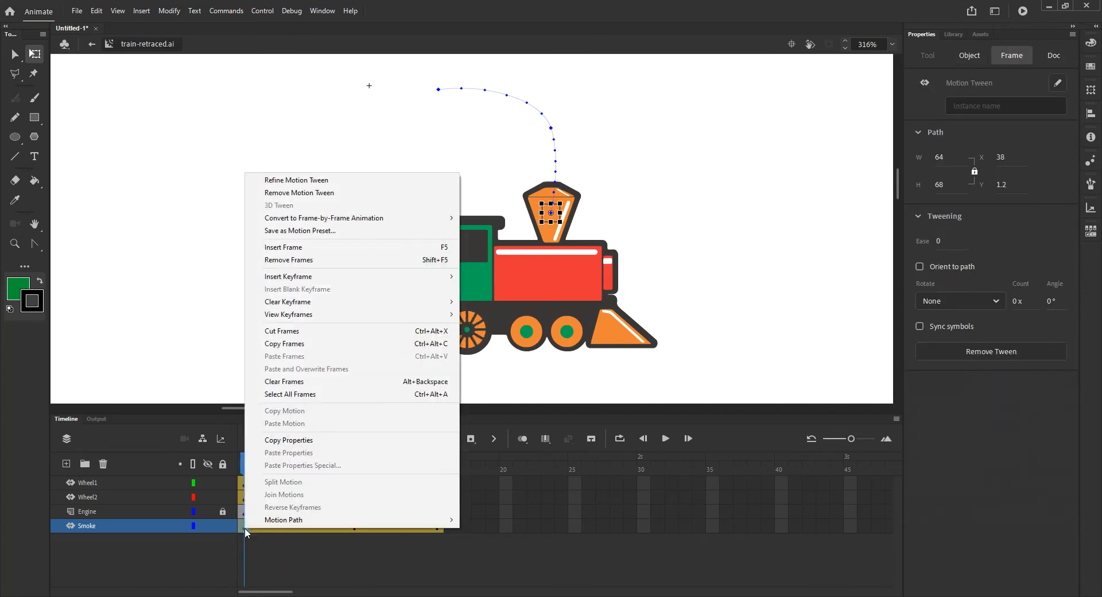
pyautogui.click(289, 440)
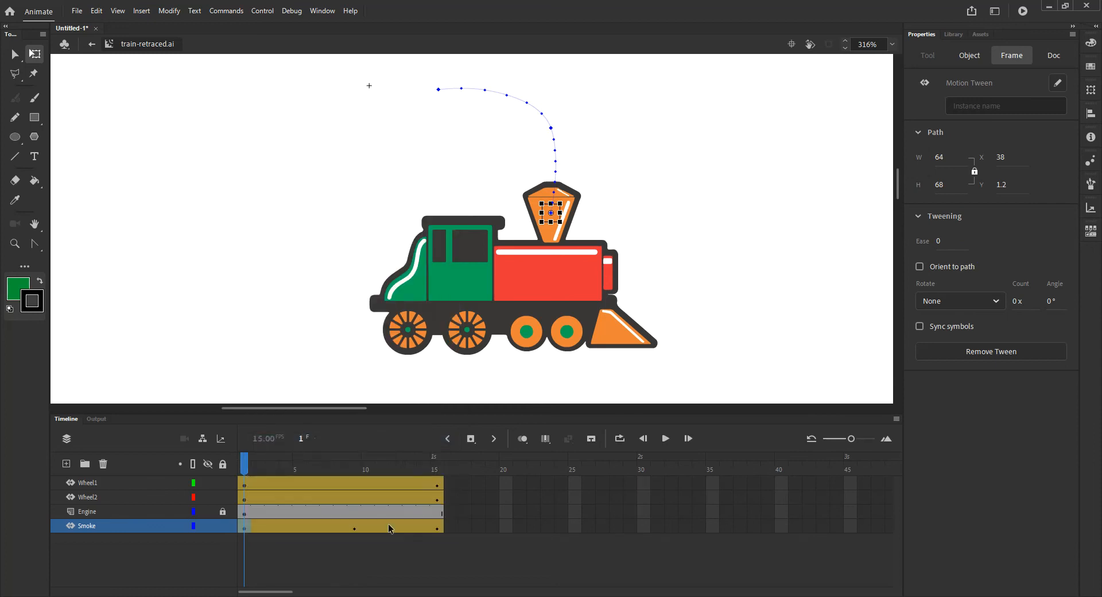
pyautogui.click(356, 526)
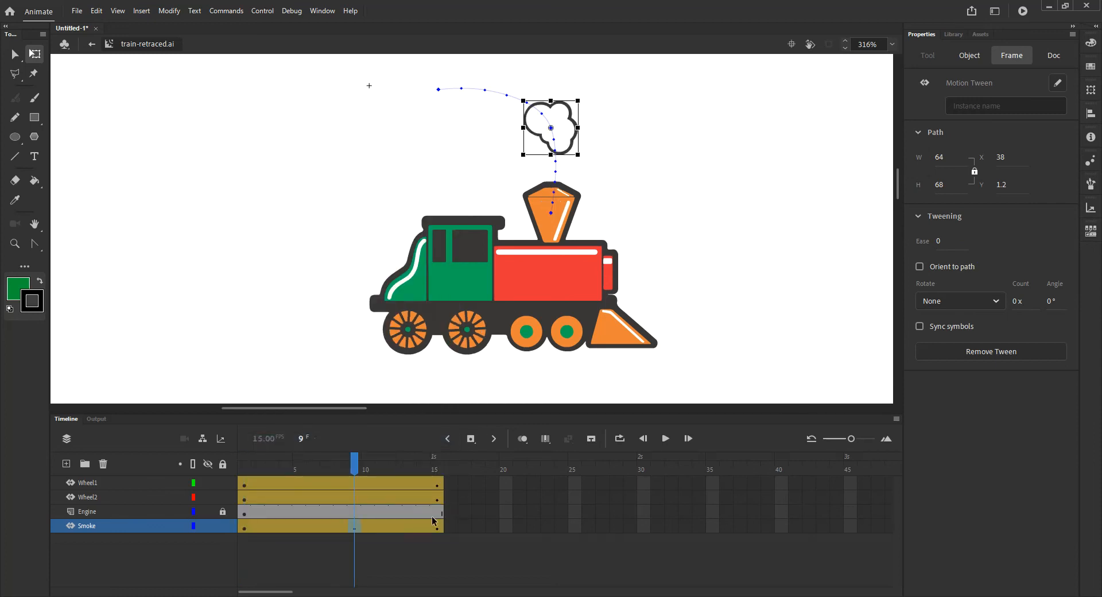
pyautogui.rightClick(354, 525)
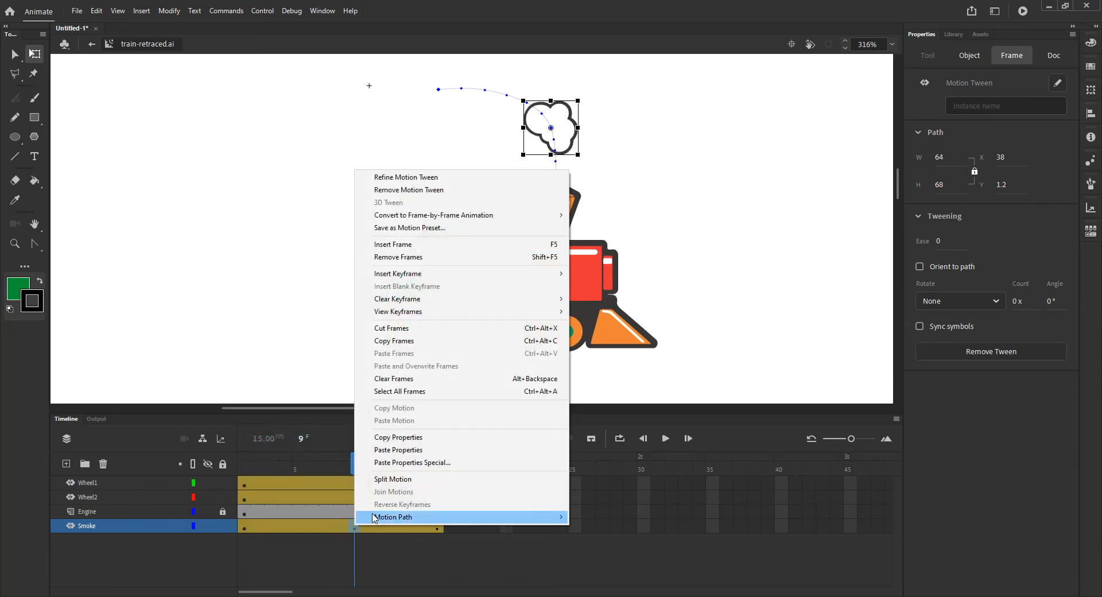
pyautogui.click(410, 448)
# - At frame 9, move the smoke cloud up out of the chimney
pyautogui.moveTo(552, 213); pyautogui.dragTo(557, 157)
pyautogui.hotkey('ctrl', 'z')
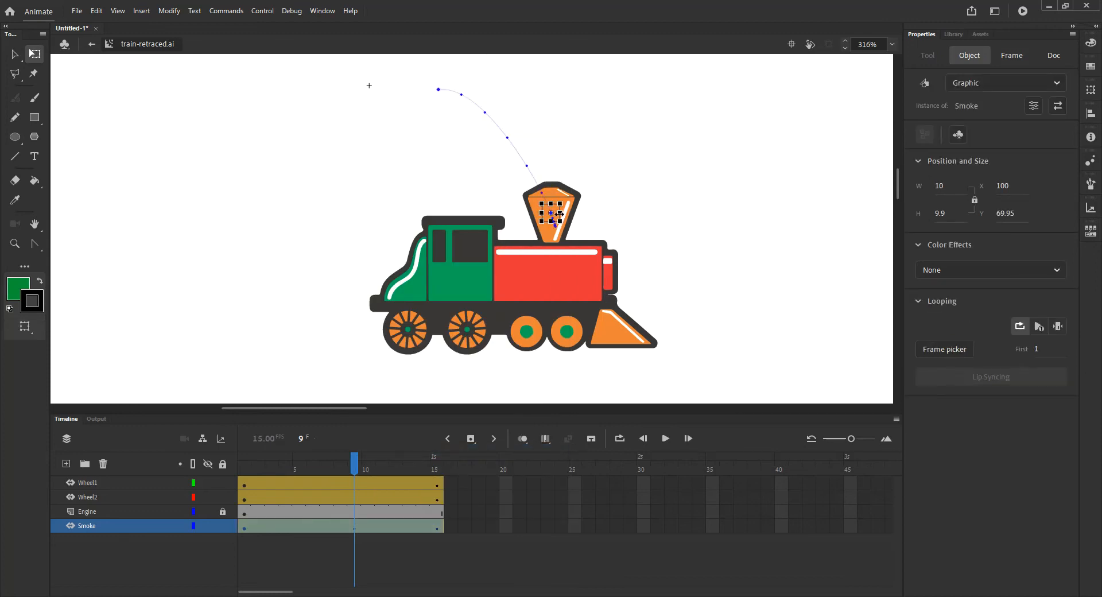
pyautogui.moveTo(560, 213); pyautogui.dragTo(556, 155)
# - At frame 15, enlarge the smoke cloud to about 42 by 42 and return to the Selection tool
pyautogui.moveTo(357, 467); pyautogui.dragTo(438, 506)
pyautogui.click(456, 112)
pyautogui.moveTo(451, 104); pyautogui.dragTo(476, 127)
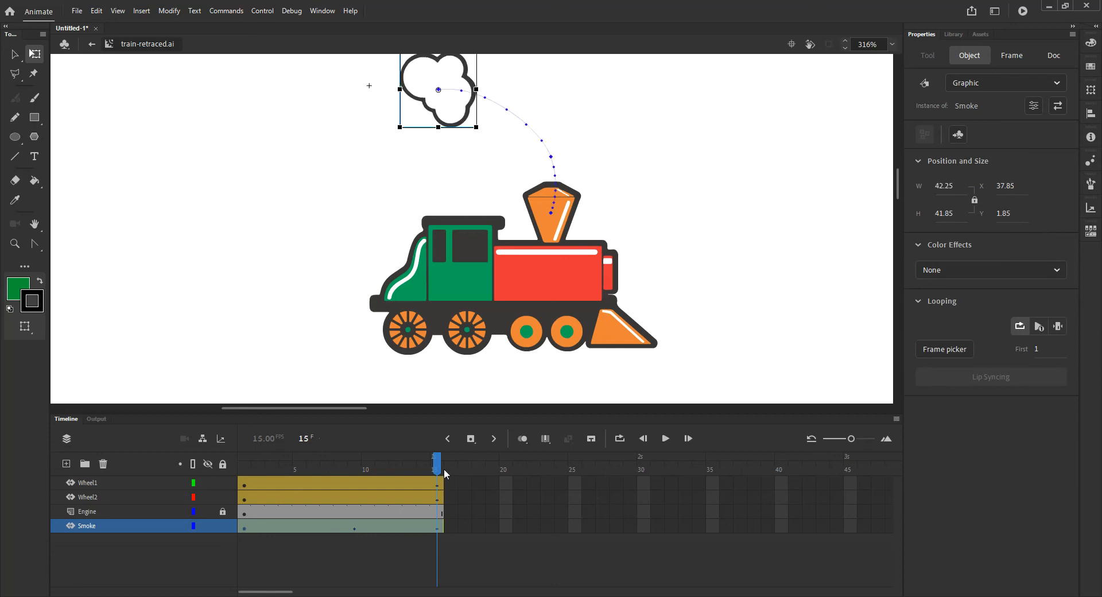
pyautogui.moveTo(441, 470); pyautogui.dragTo(439, 533)
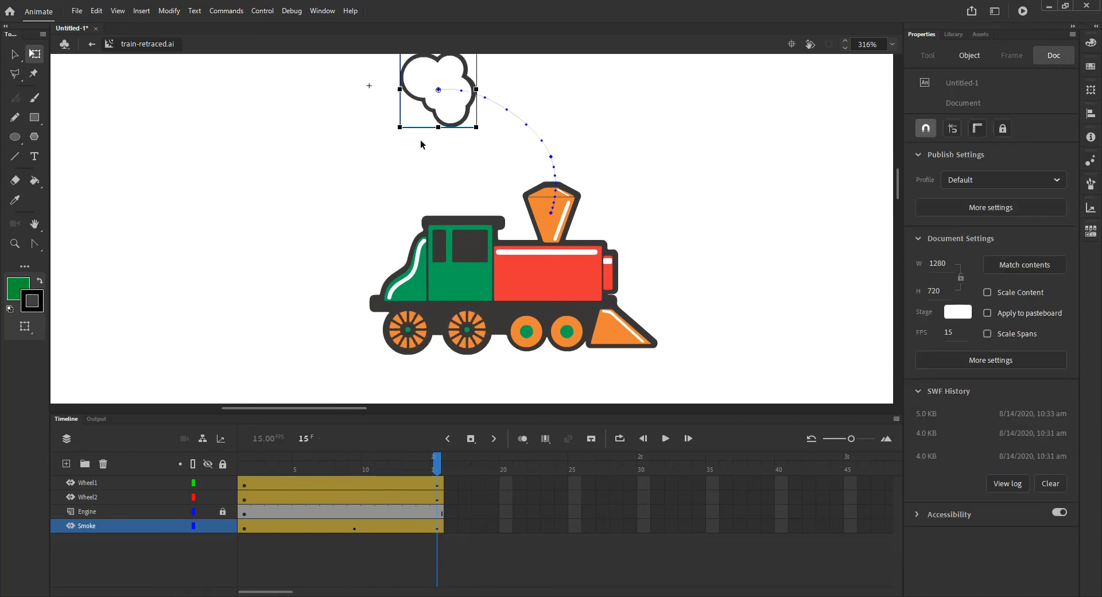
pyautogui.click(446, 93)
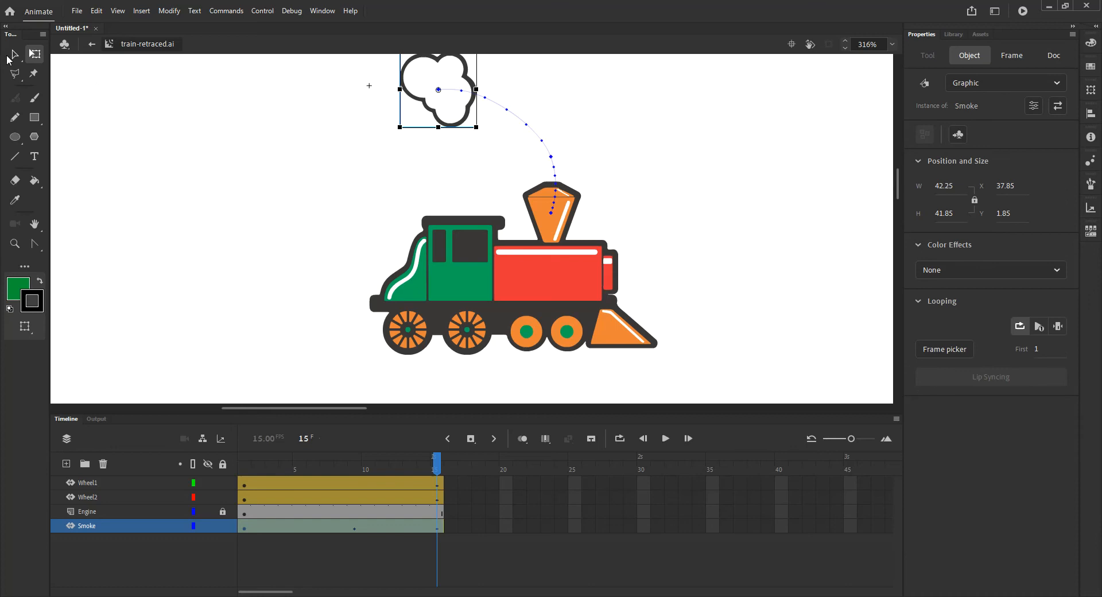
pyautogui.click(14, 55)
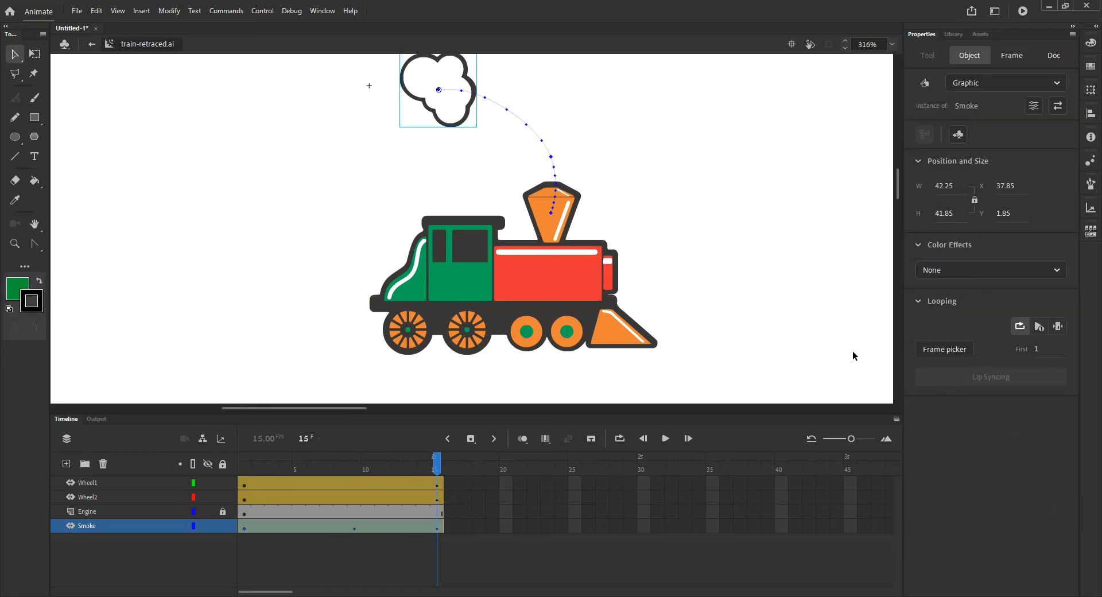
# - At frame 15, apply an Alpha color effect to the smoke cloud and drag its alpha down to fully transparent
pyautogui.click(960, 270)
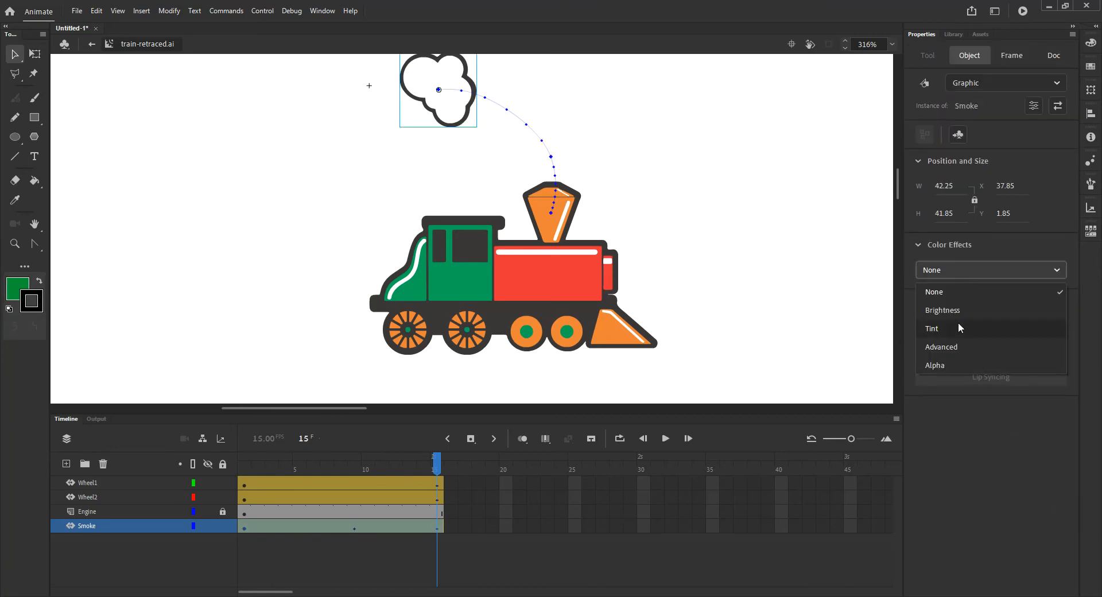
pyautogui.click(954, 366)
pyautogui.moveTo(1062, 303); pyautogui.dragTo(877, 338)
# - At frame 9, select the smoke cloud and raise its alpha to 100%
pyautogui.moveTo(437, 467); pyautogui.dragTo(362, 527)
pyautogui.click(354, 527)
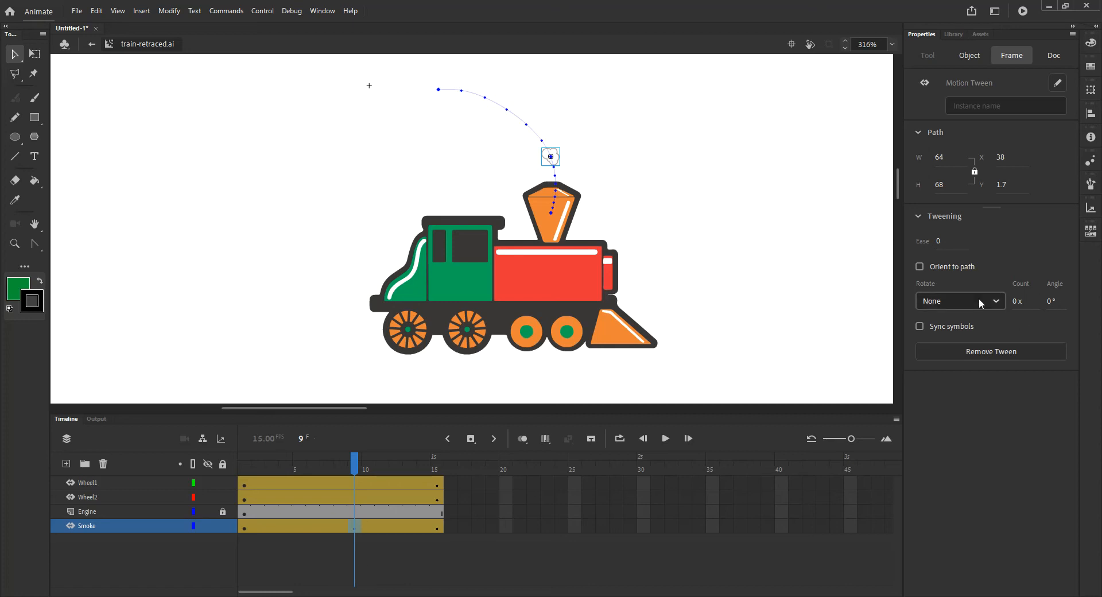
pyautogui.click(552, 156)
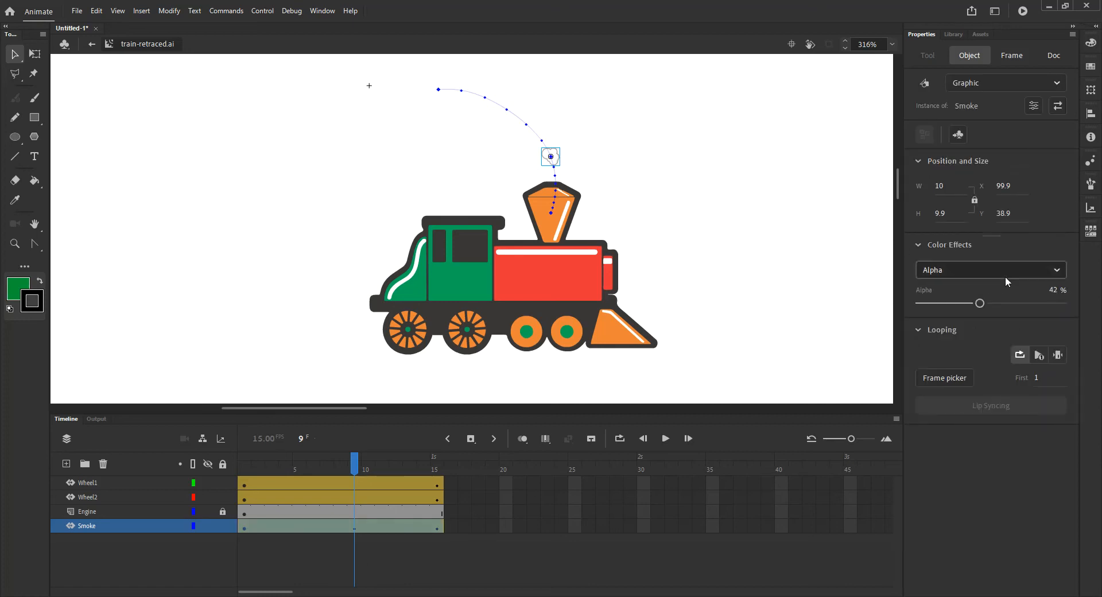
pyautogui.moveTo(980, 303); pyautogui.dragTo(1062, 304)
# - Set the second wheel's motion tween rotation to Counter clockwise and scrub to preview it
pyautogui.moveTo(356, 453); pyautogui.dragTo(441, 531)
pyautogui.click(462, 331)
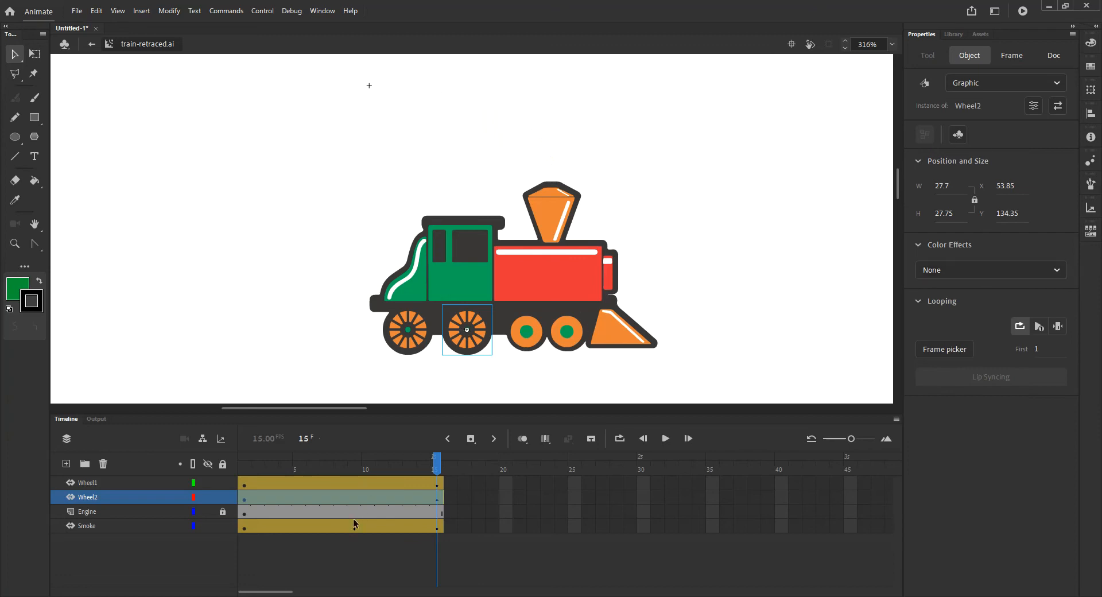
pyautogui.click(436, 499)
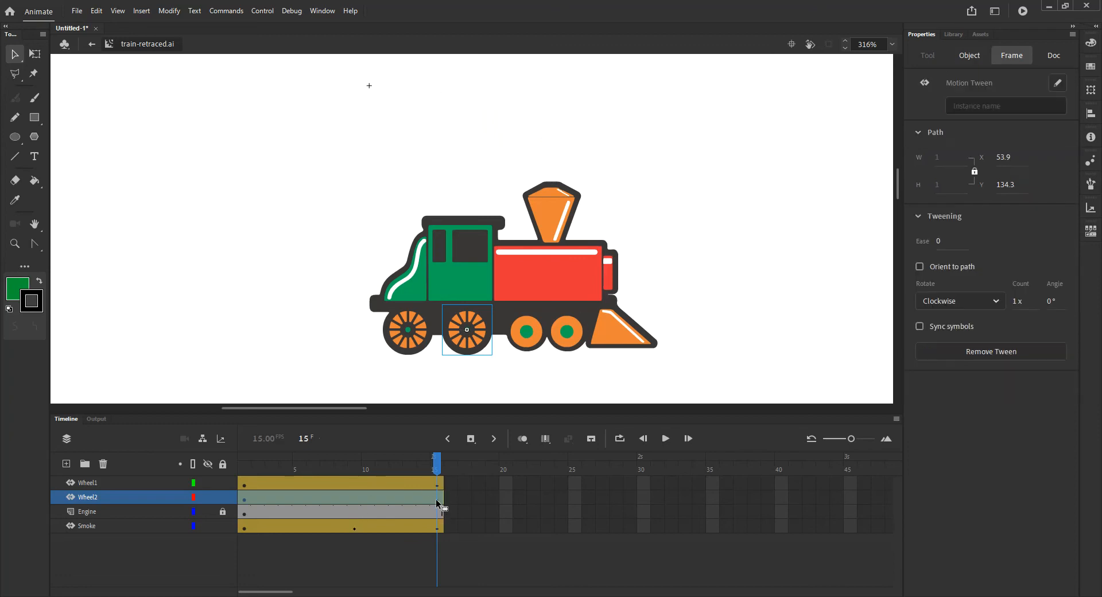
pyautogui.click(969, 301)
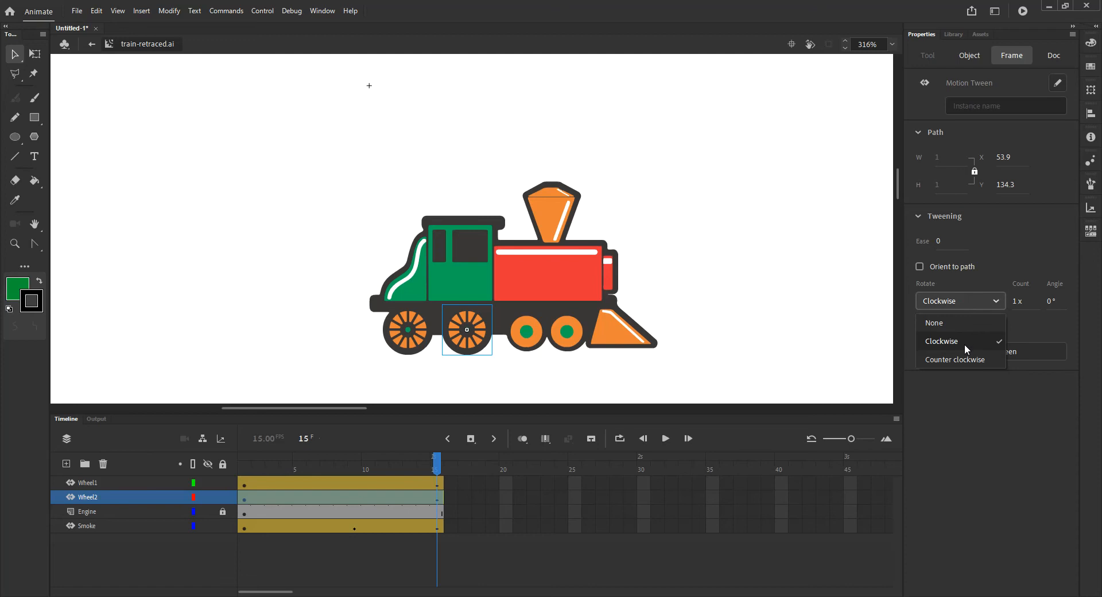
pyautogui.click(955, 359)
pyautogui.moveTo(436, 463); pyautogui.dragTo(419, 481)
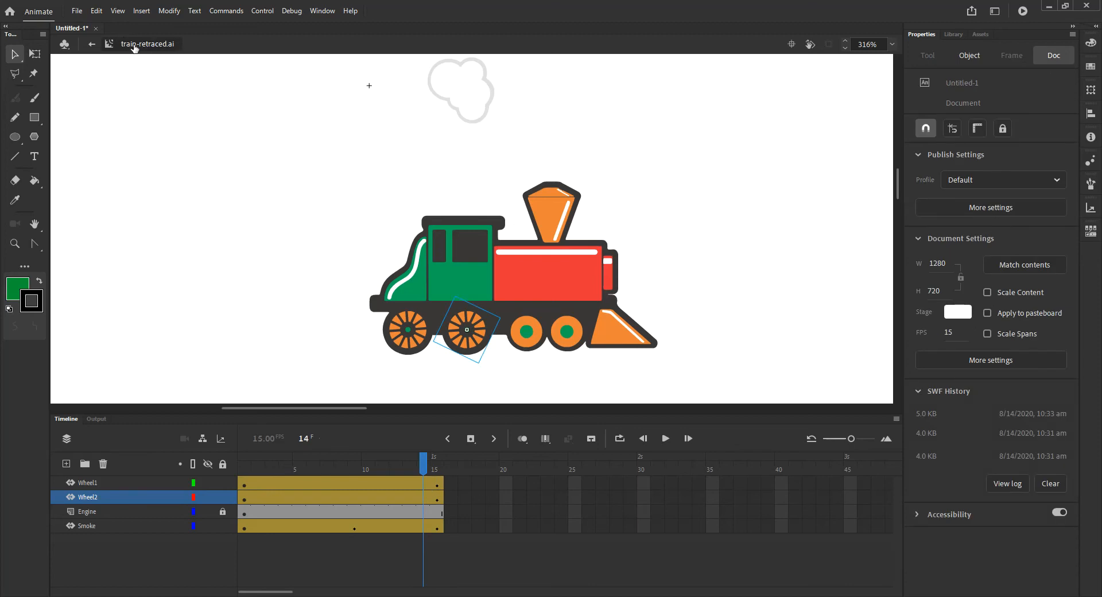
# - Select train-retraced.ai in the library and leave symbol editing back to Scene 1
pyautogui.click(954, 33)
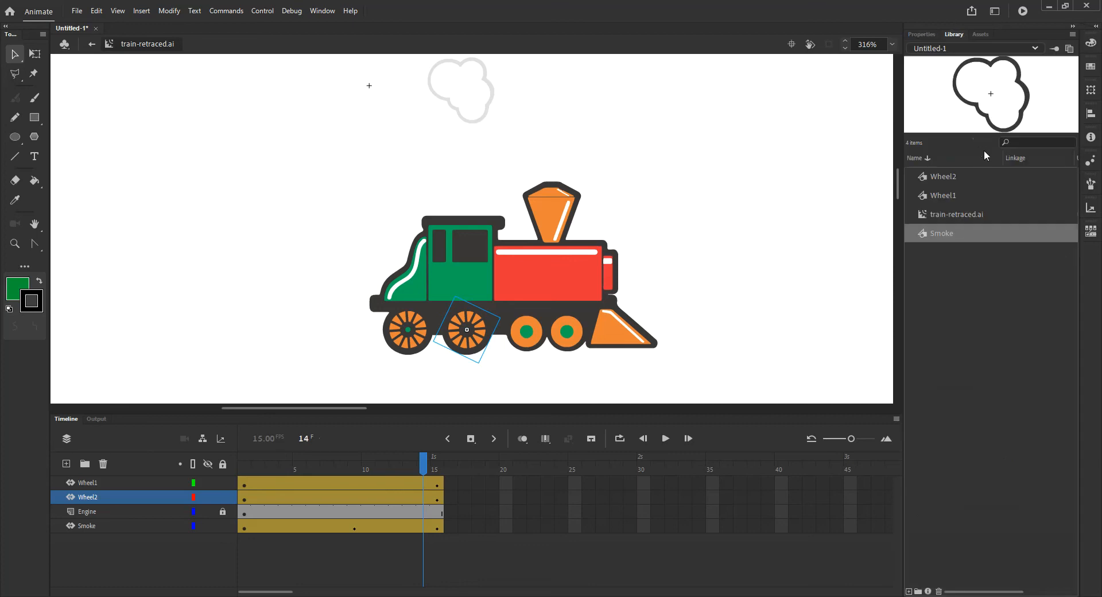
pyautogui.click(954, 214)
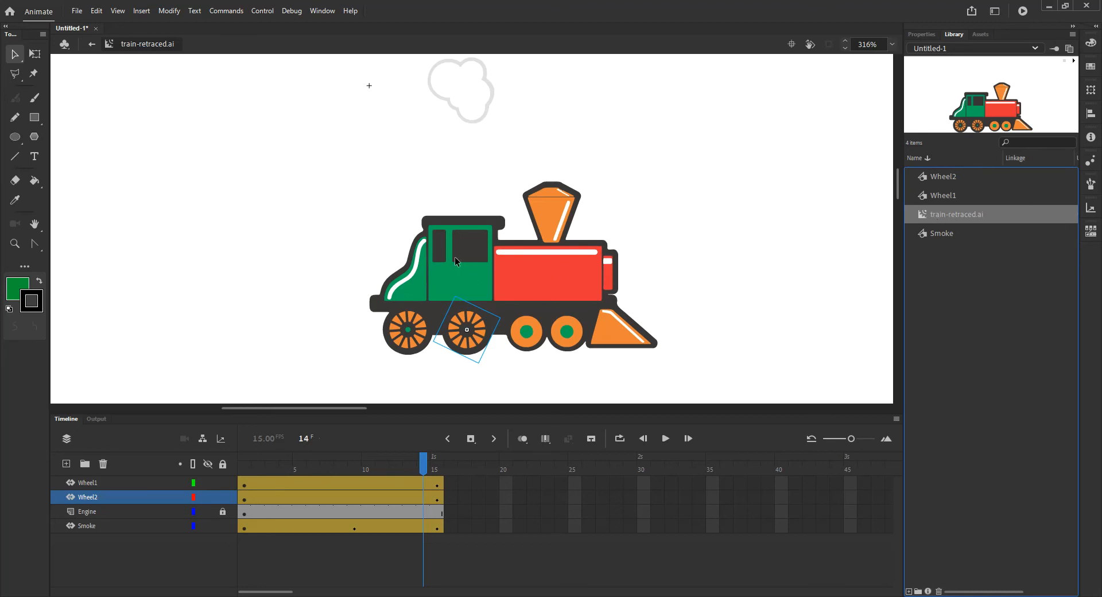
pyautogui.click(92, 44)
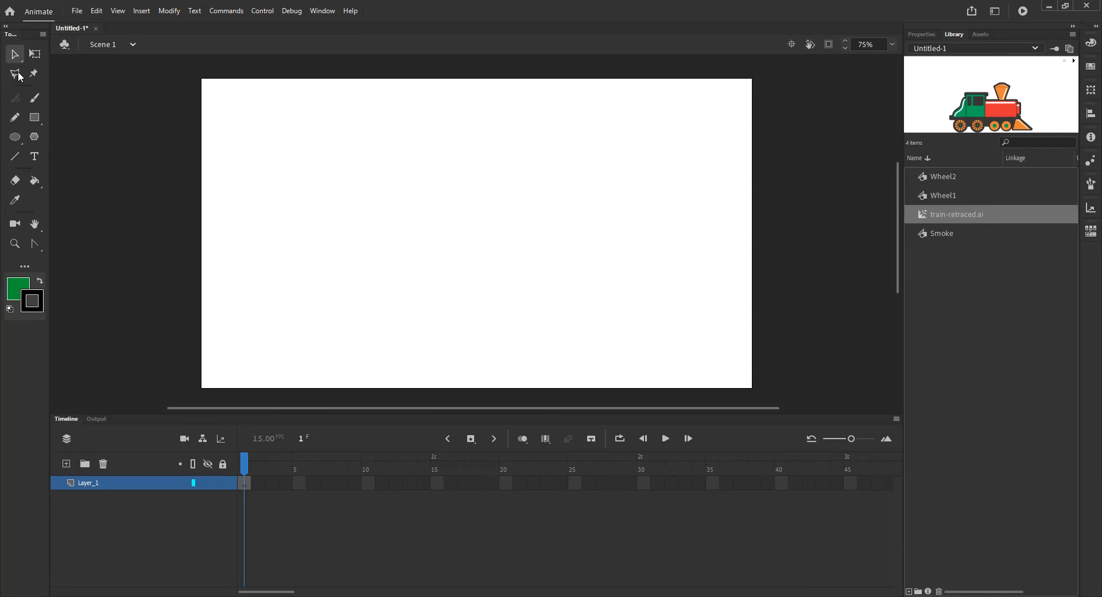
pyautogui.click(36, 244)
pyautogui.click(114, 245)
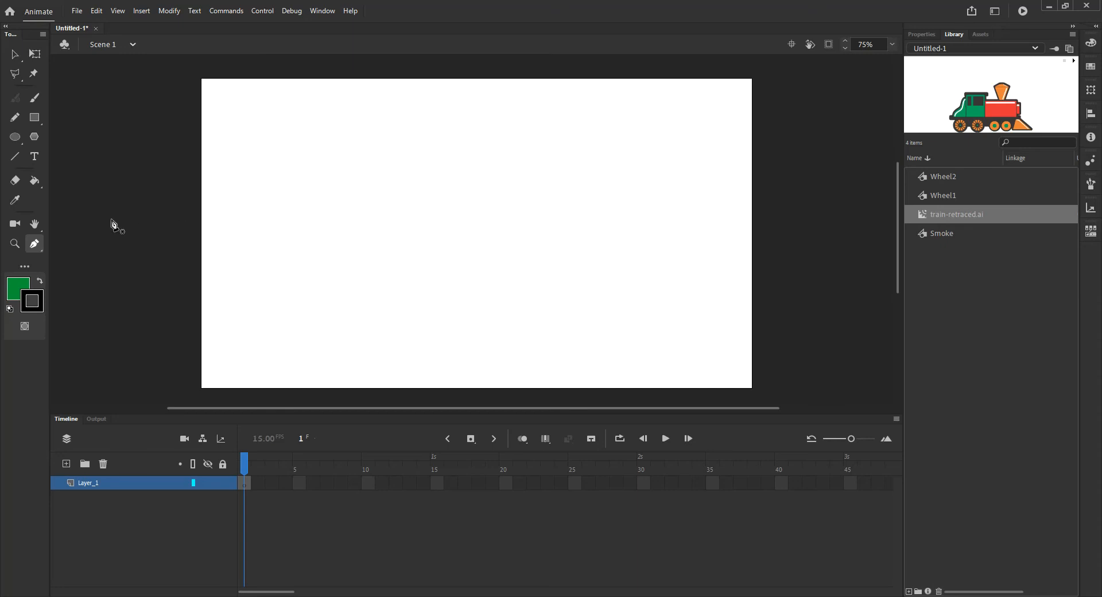
pyautogui.moveTo(126, 215); pyautogui.dragTo(200, 215)
pyautogui.hotkey('ctrl', 'z')
pyautogui.moveTo(143, 228); pyautogui.dragTo(197, 216)
pyautogui.hotkey('ctrl', 'z')
pyautogui.click(298, 154)
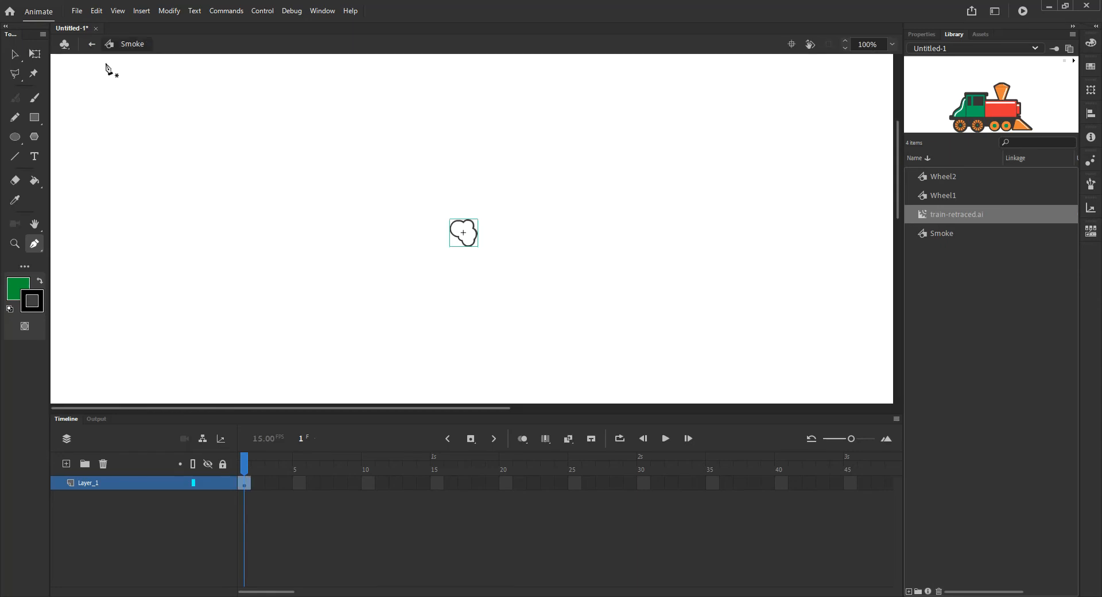
pyautogui.click(92, 44)
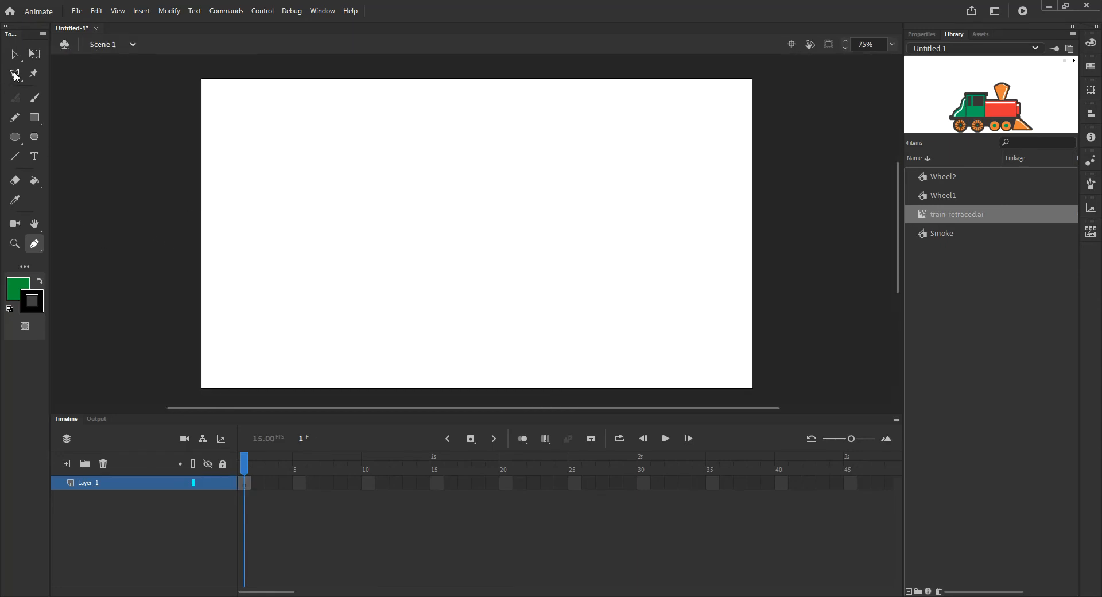
# - Draw a closed hill outline with the Pen tool across the stage, with two curved peaks and a flat base
pyautogui.click(102, 217)
pyautogui.moveTo(168, 216); pyautogui.dragTo(169, 216)
pyautogui.moveTo(320, 143); pyautogui.dragTo(366, 148)
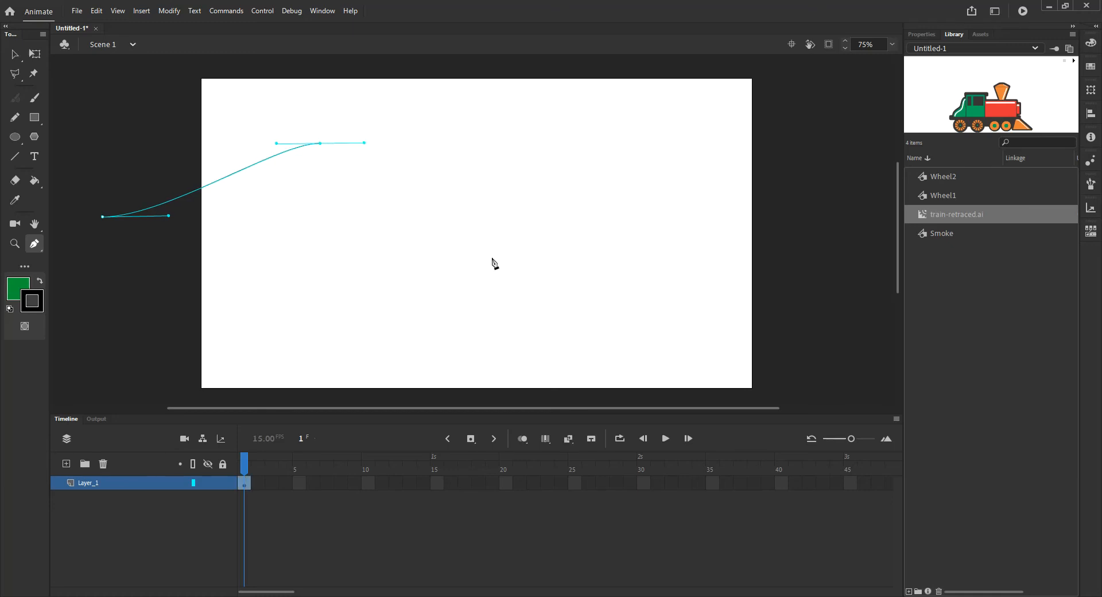
pyautogui.moveTo(479, 267); pyautogui.dragTo(563, 264)
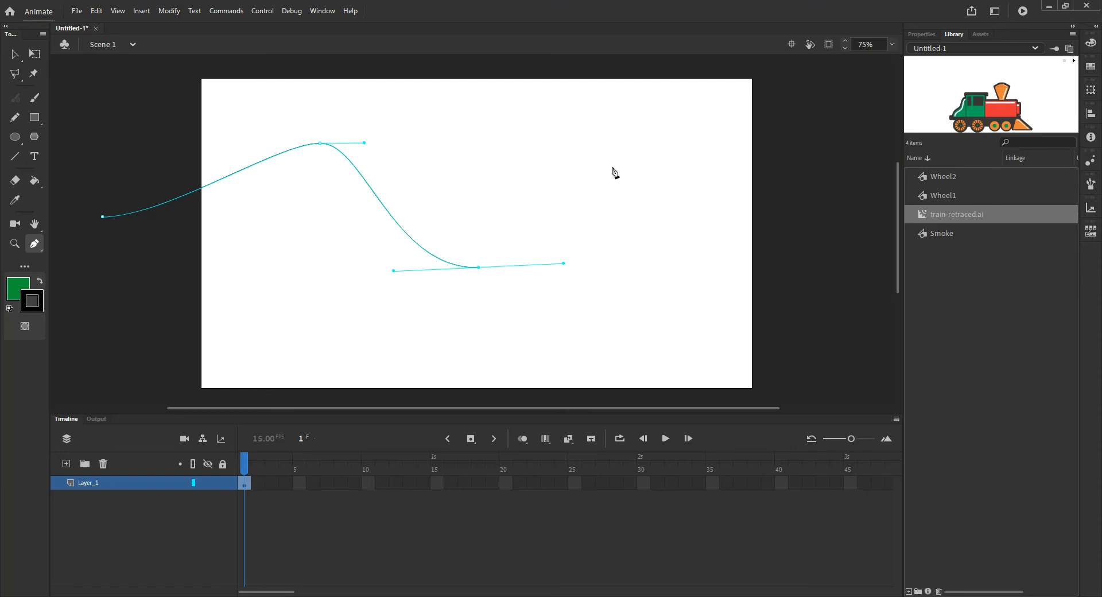
pyautogui.moveTo(651, 141); pyautogui.dragTo(720, 138)
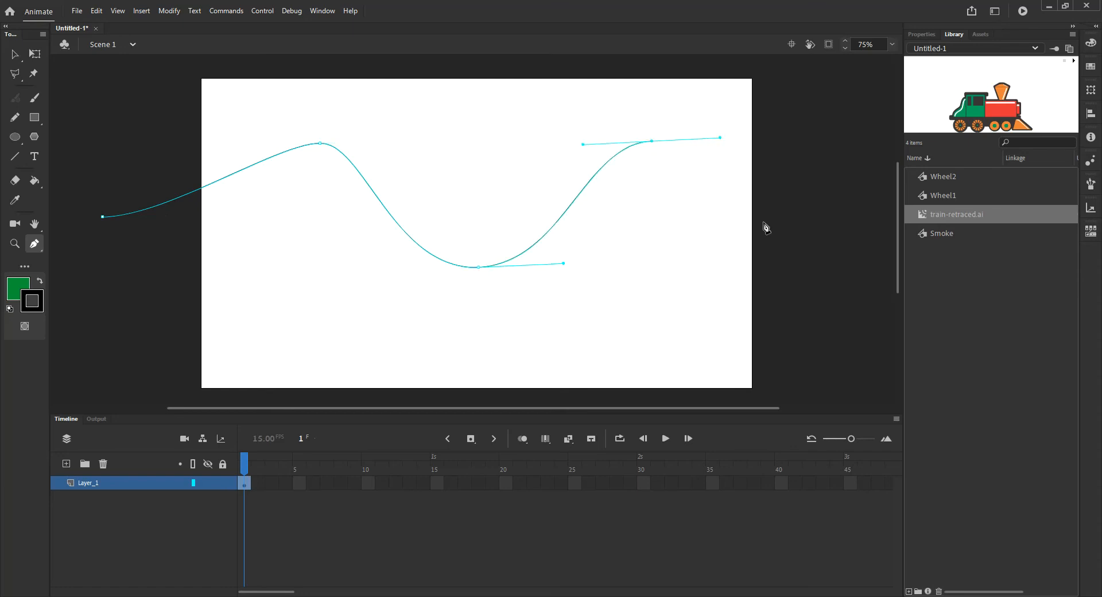
pyautogui.moveTo(834, 262); pyautogui.dragTo(868, 262)
pyautogui.click(835, 395)
pyautogui.click(108, 395)
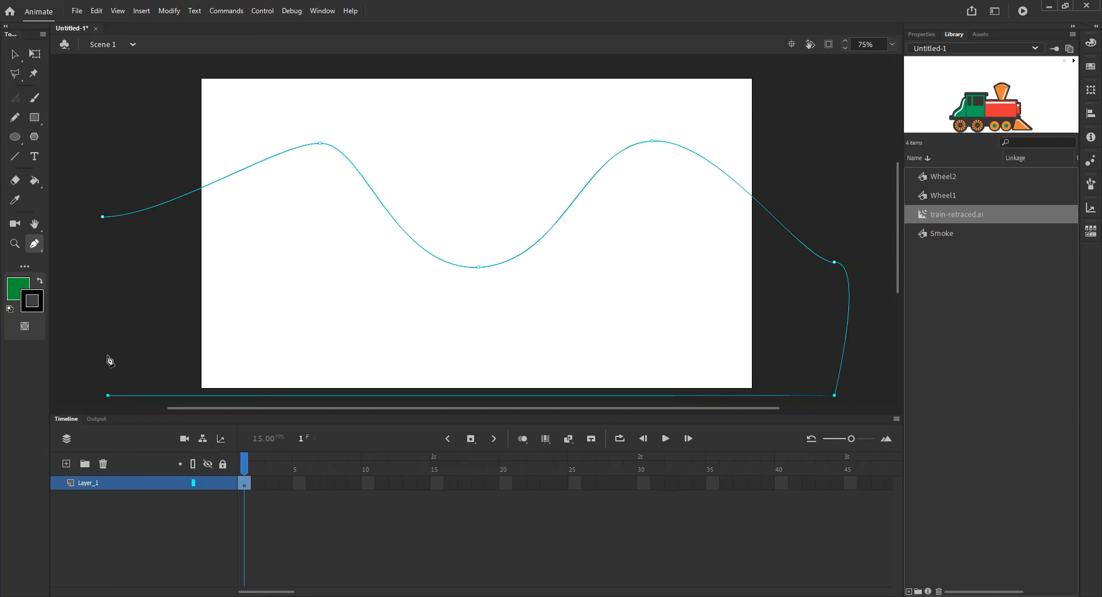
pyautogui.click(102, 217)
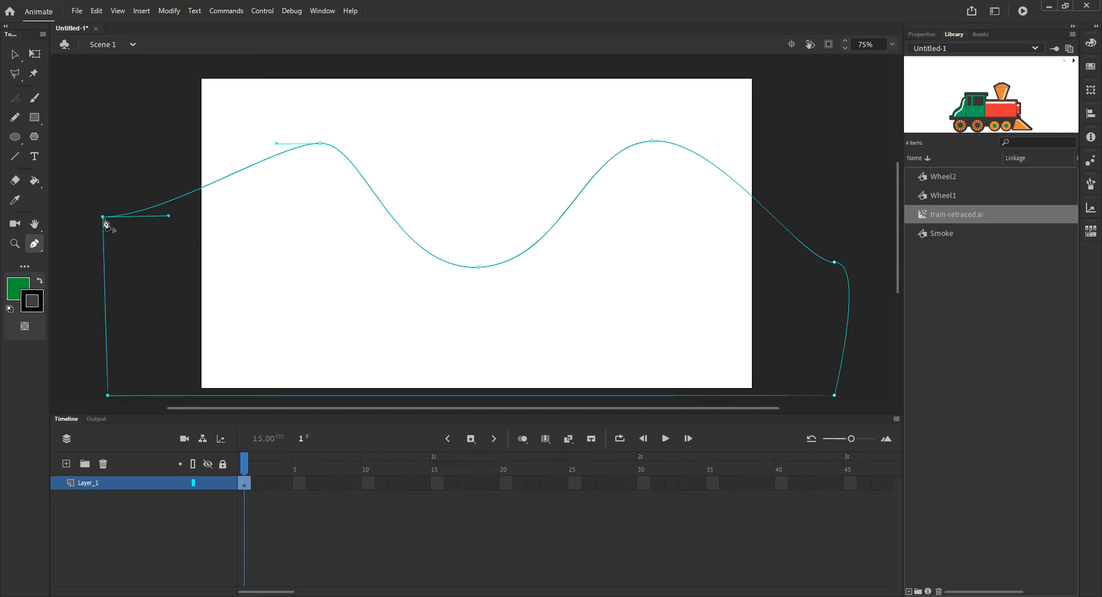
# - Fill the hill shape with green using the Paint Bucket tool
pyautogui.click(16, 58)
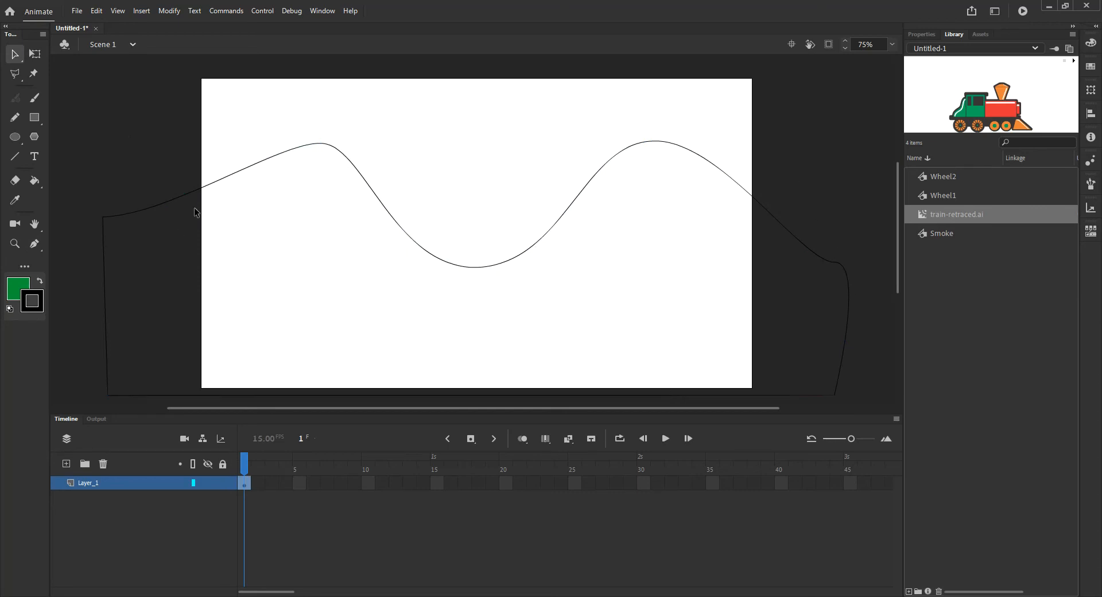
pyautogui.click(120, 214)
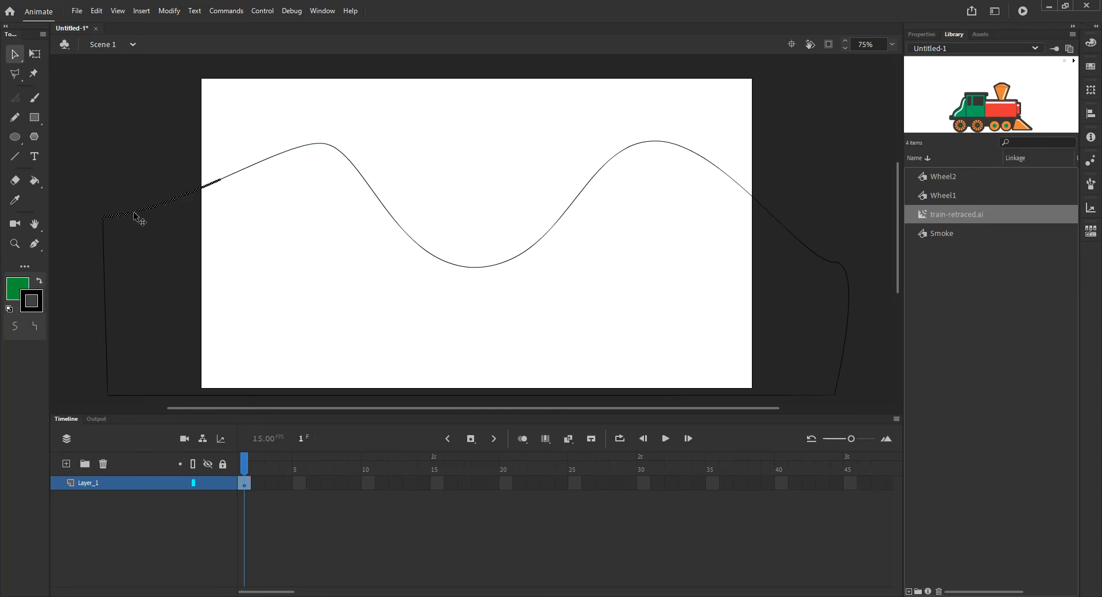
pyautogui.click(224, 179)
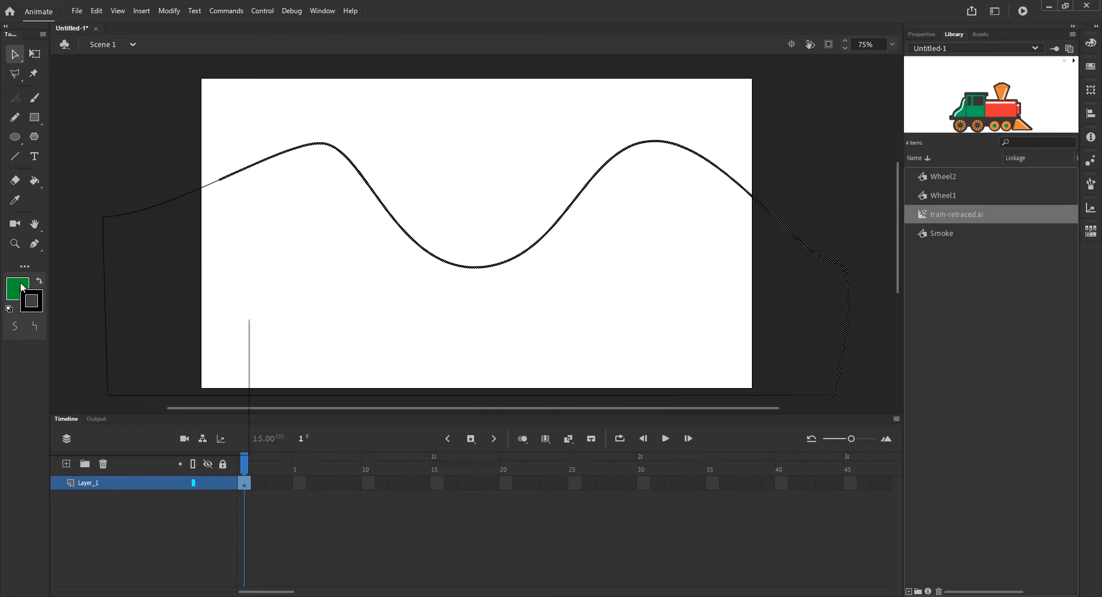
pyautogui.click(21, 287)
pyautogui.click(35, 183)
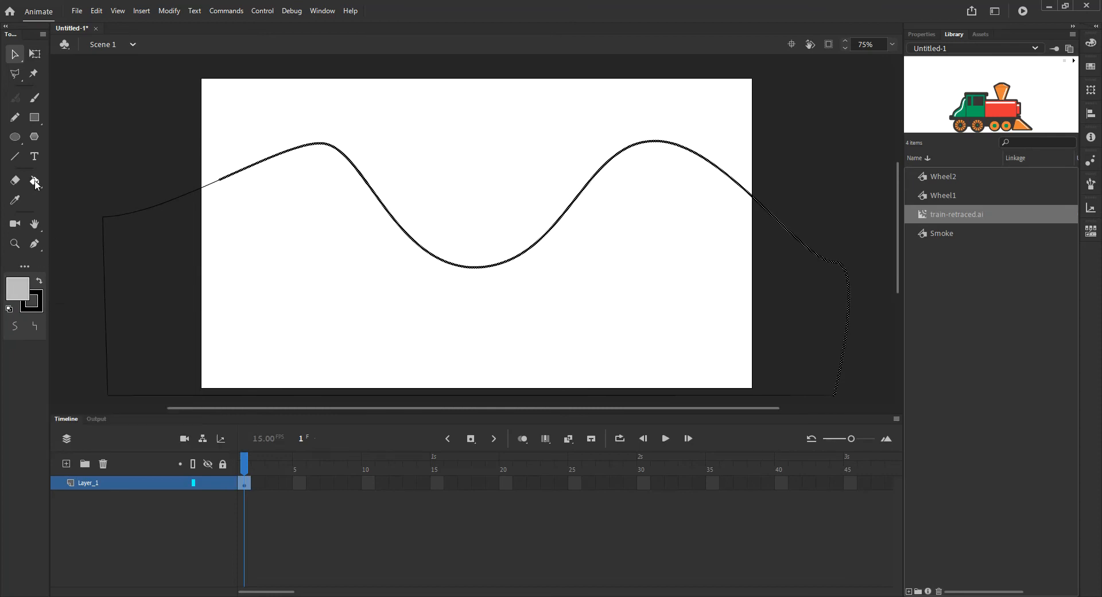
pyautogui.click(35, 183)
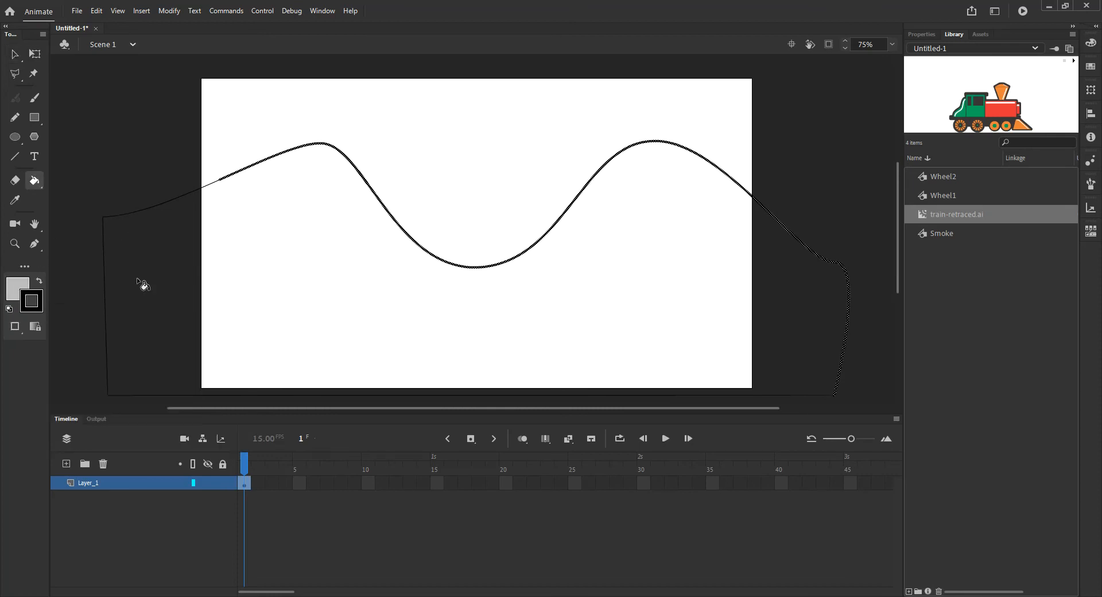
pyautogui.click(134, 232)
pyautogui.hotkey('ctrl', 'z')
pyautogui.click(18, 287)
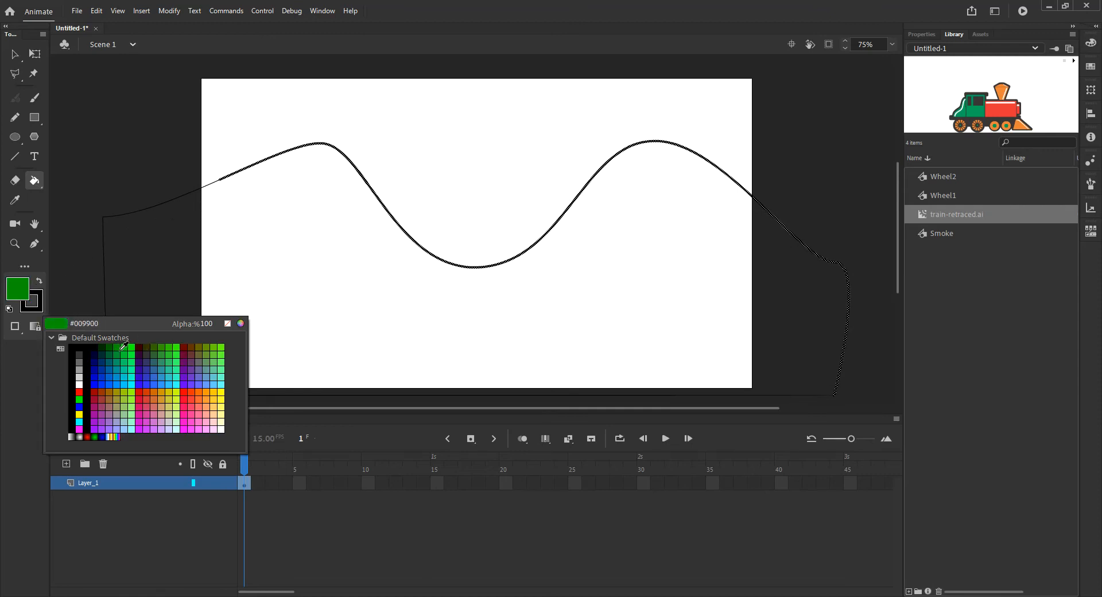
pyautogui.click(121, 348)
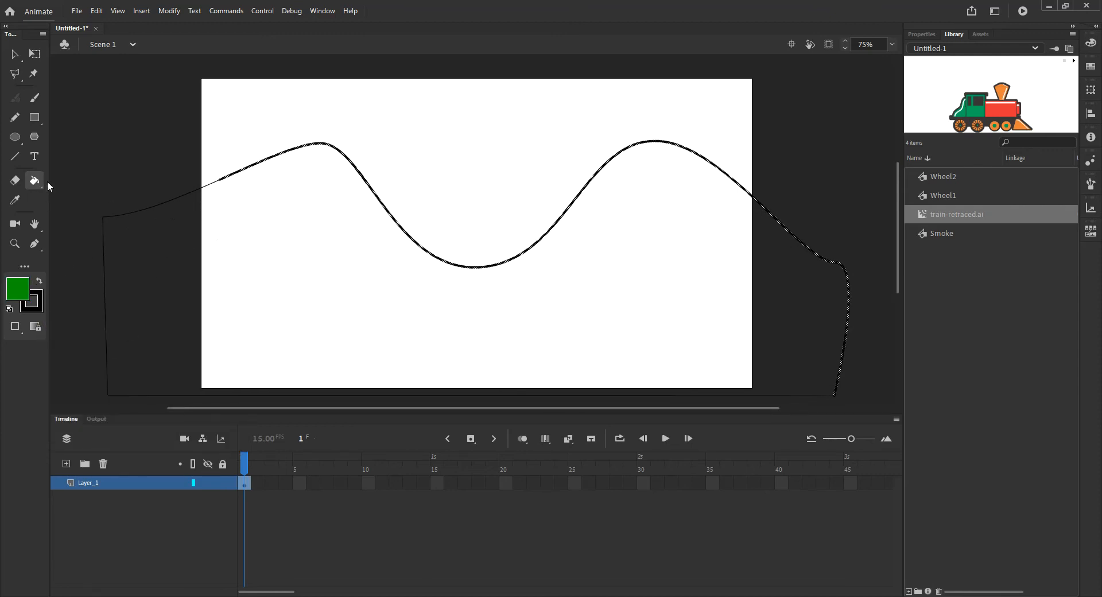
pyautogui.click(259, 215)
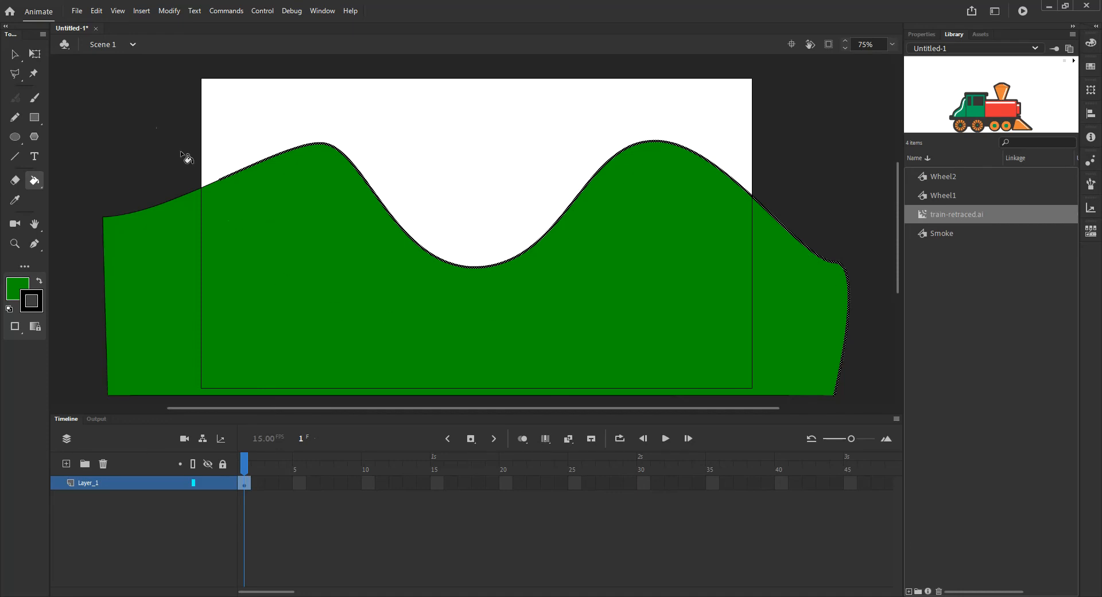
# - Delete the hill's left edge stroke and trim away the part bulging past the right side
pyautogui.click(15, 53)
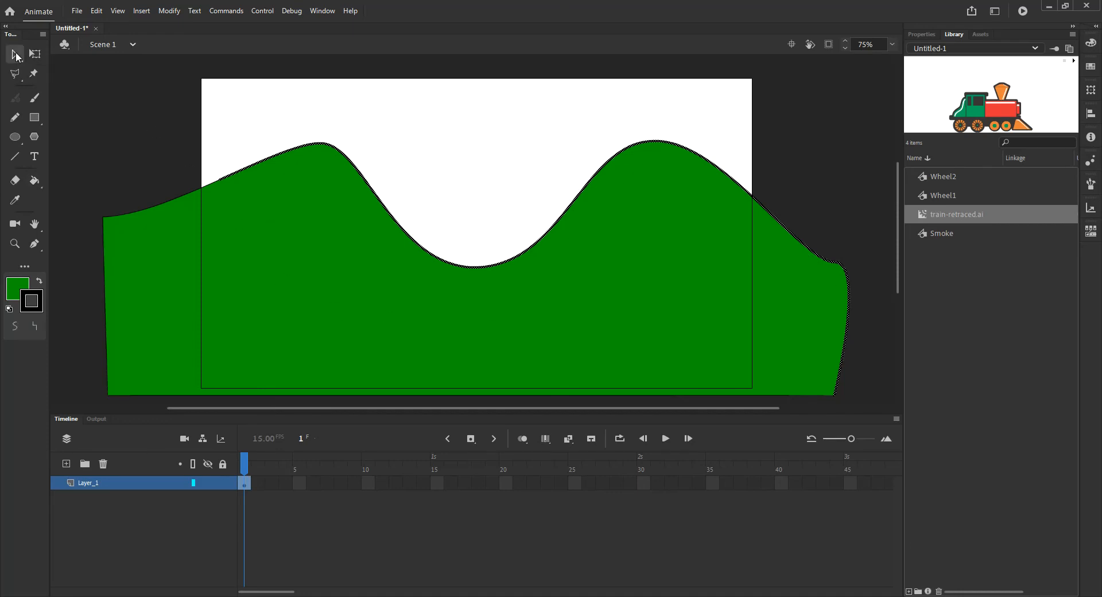
pyautogui.click(104, 278)
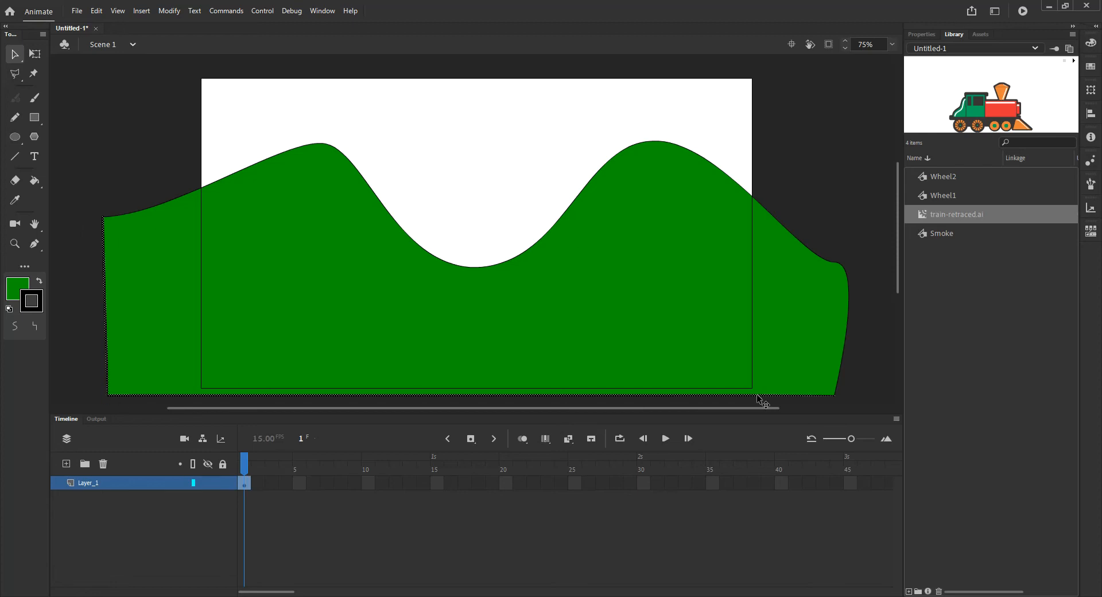
pyautogui.press('Delete')
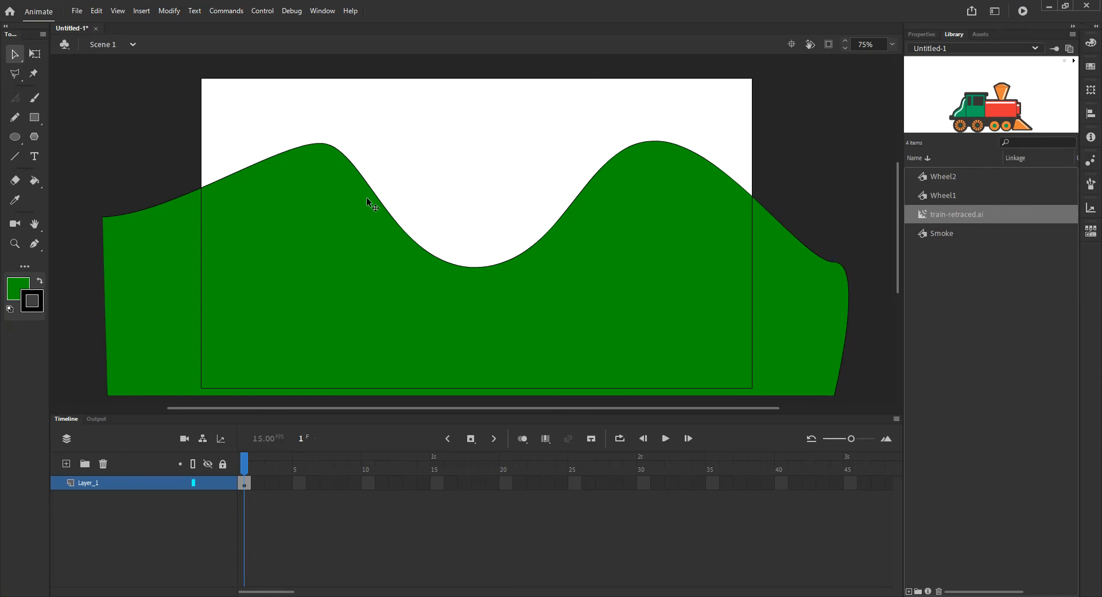
pyautogui.moveTo(828, 215); pyautogui.dragTo(935, 440)
pyautogui.press('Delete')
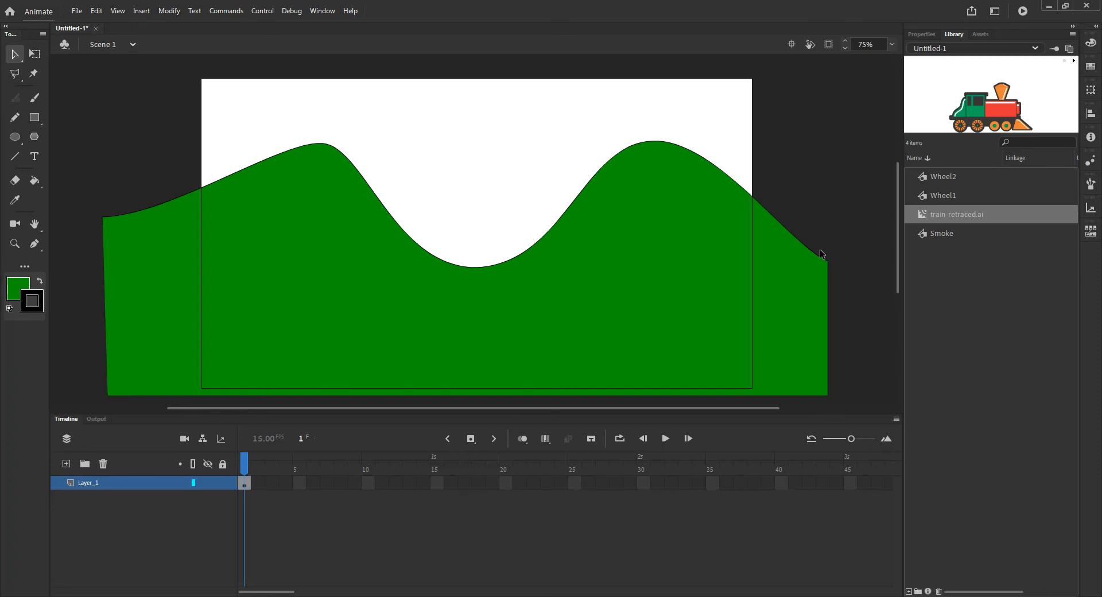
pyautogui.click(820, 256)
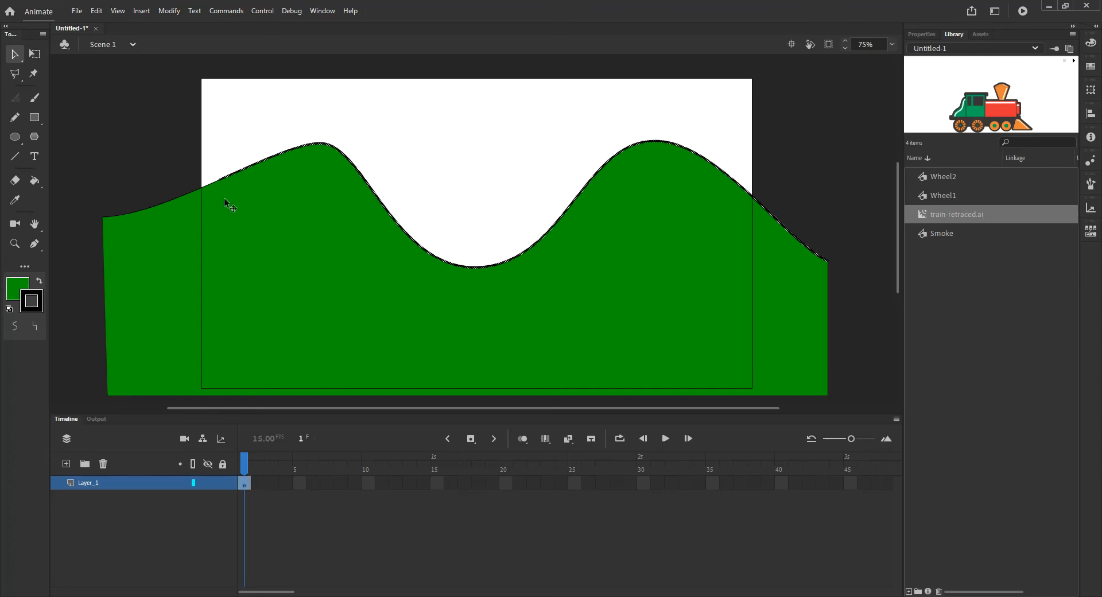
pyautogui.doubleClick(209, 184)
pyautogui.click(243, 318)
pyautogui.click(72, 360)
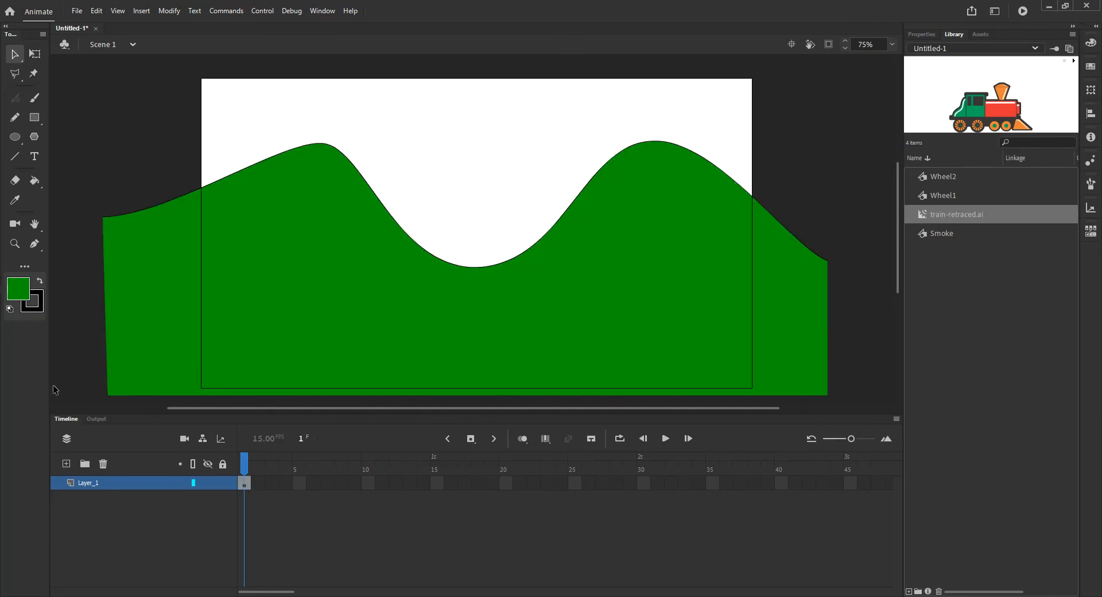
# - Rename the layer to BG
pyautogui.doubleClick(92, 482)
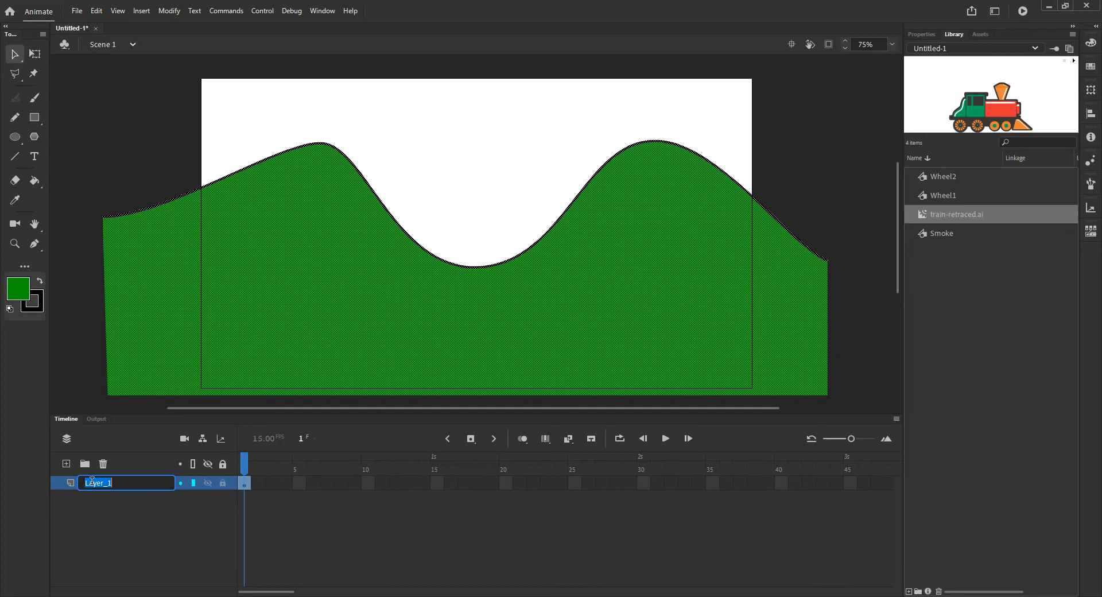
pyautogui.write('BG')
pyautogui.press('Return')
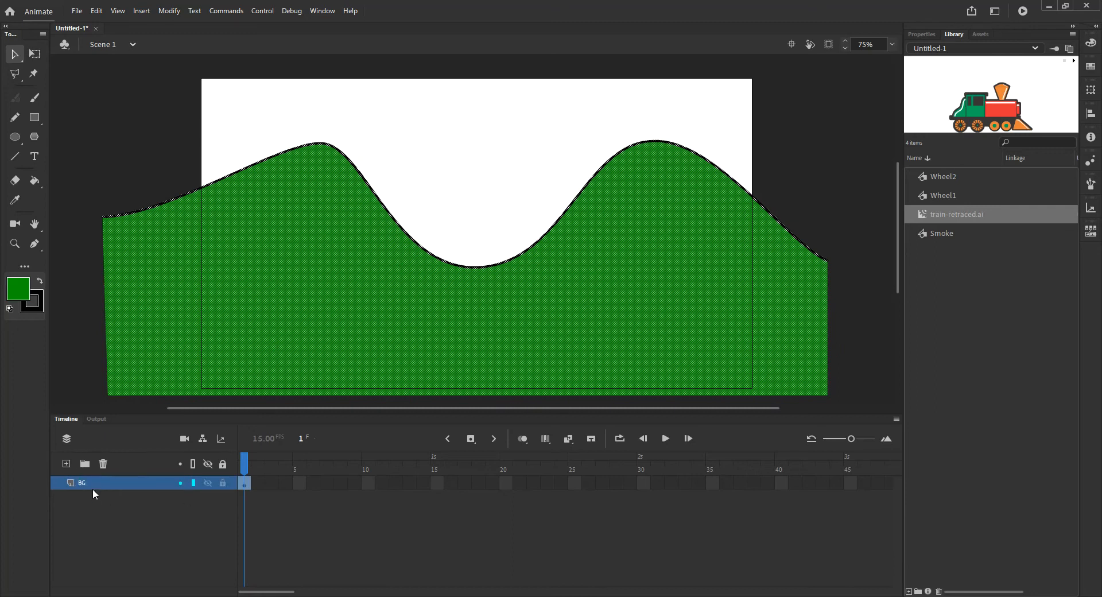
pyautogui.click(221, 547)
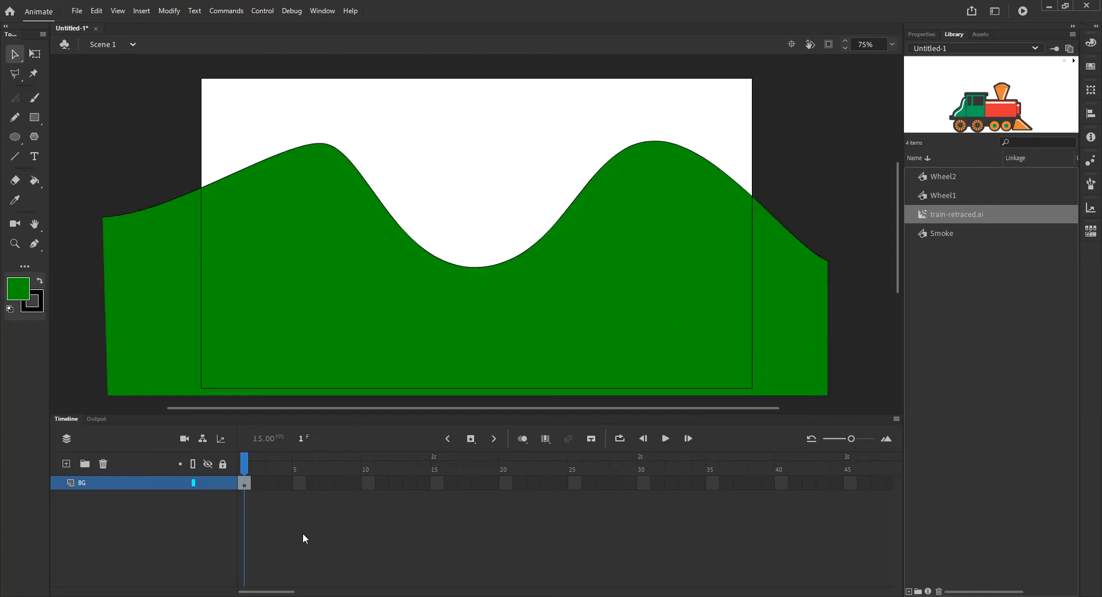
# - Set the document's stage colour to #00CCFF
pyautogui.click(922, 34)
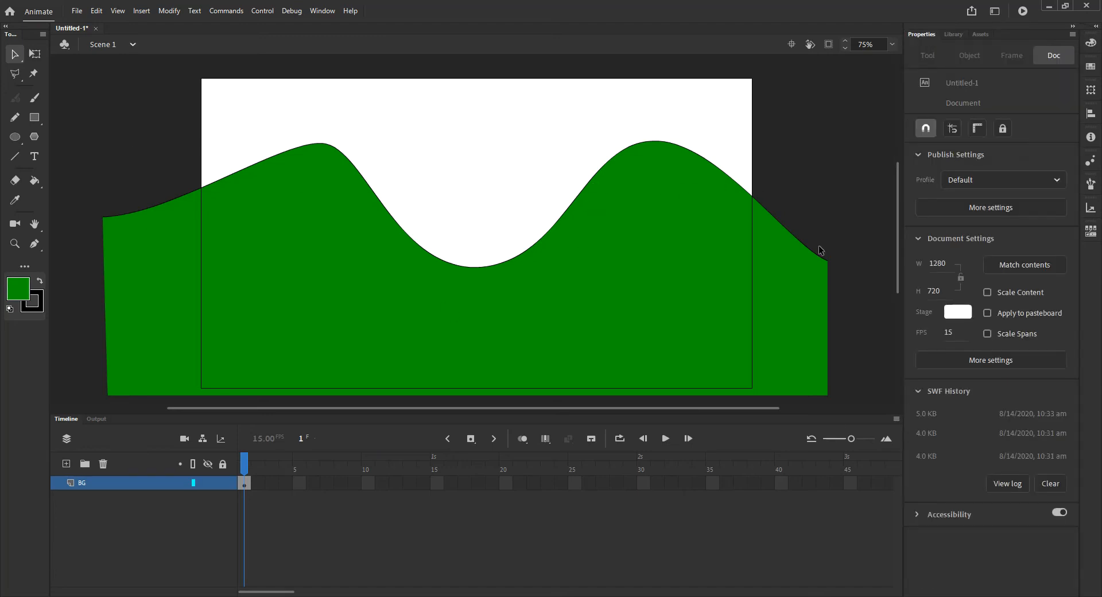
pyautogui.click(958, 313)
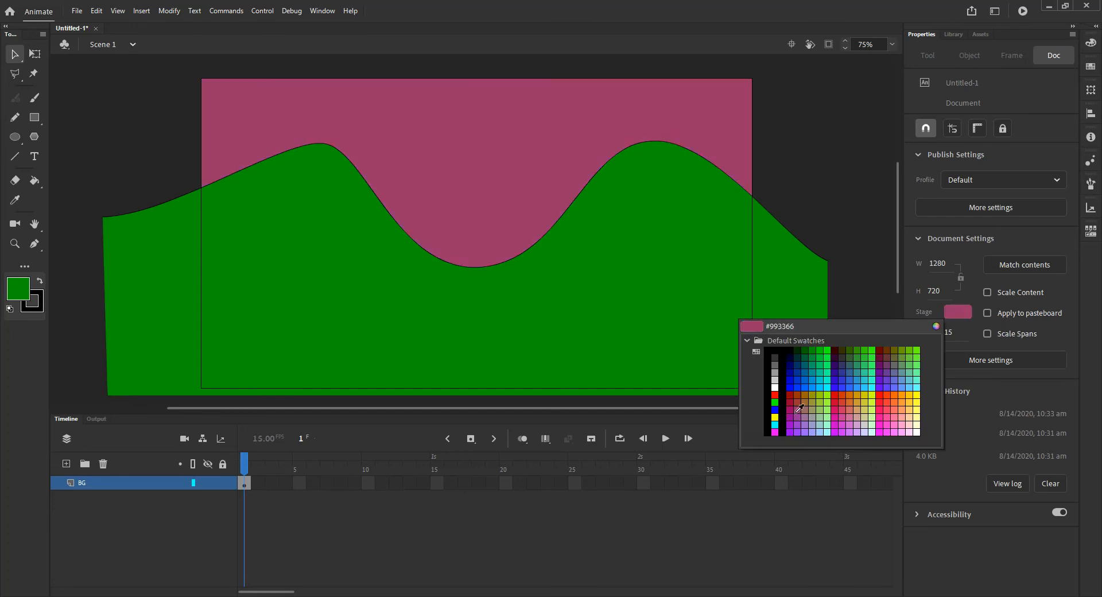
pyautogui.click(821, 388)
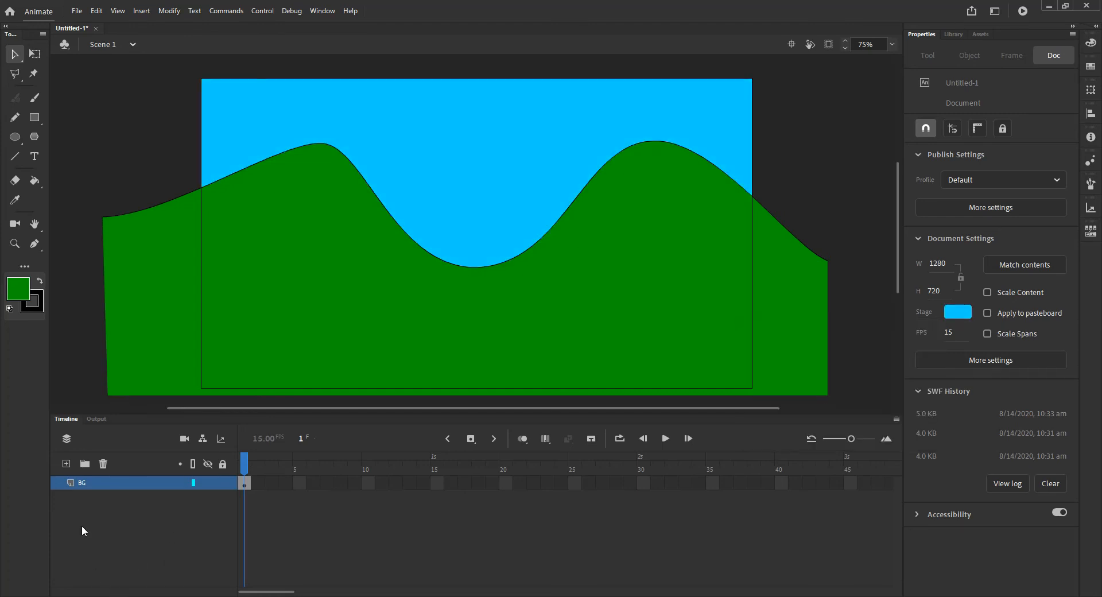
# - Add a new layer above BG and name it train
pyautogui.click(66, 463)
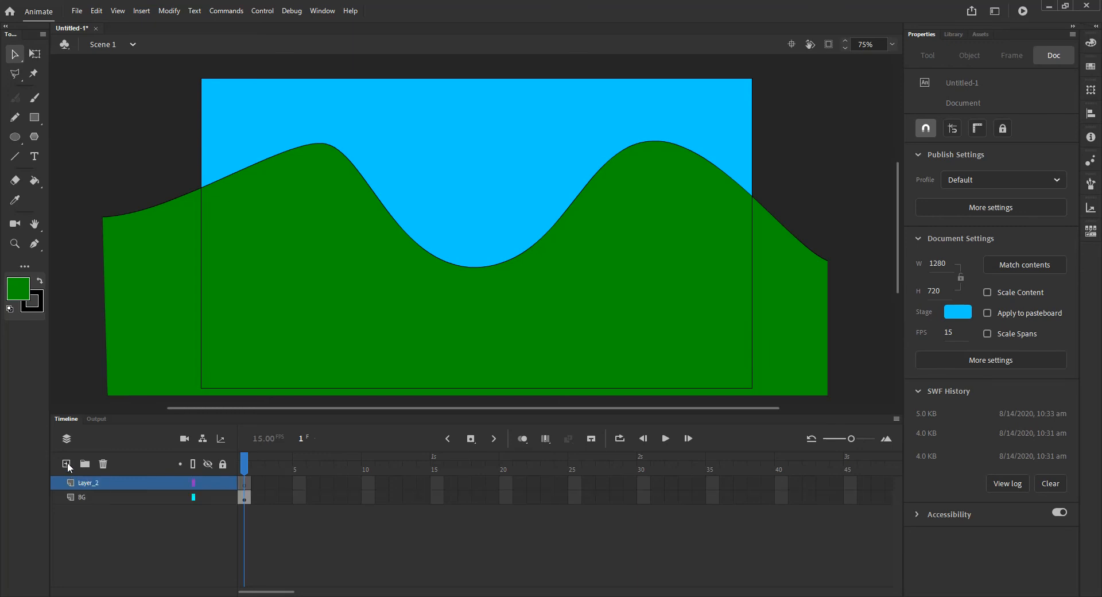
pyautogui.doubleClick(98, 484)
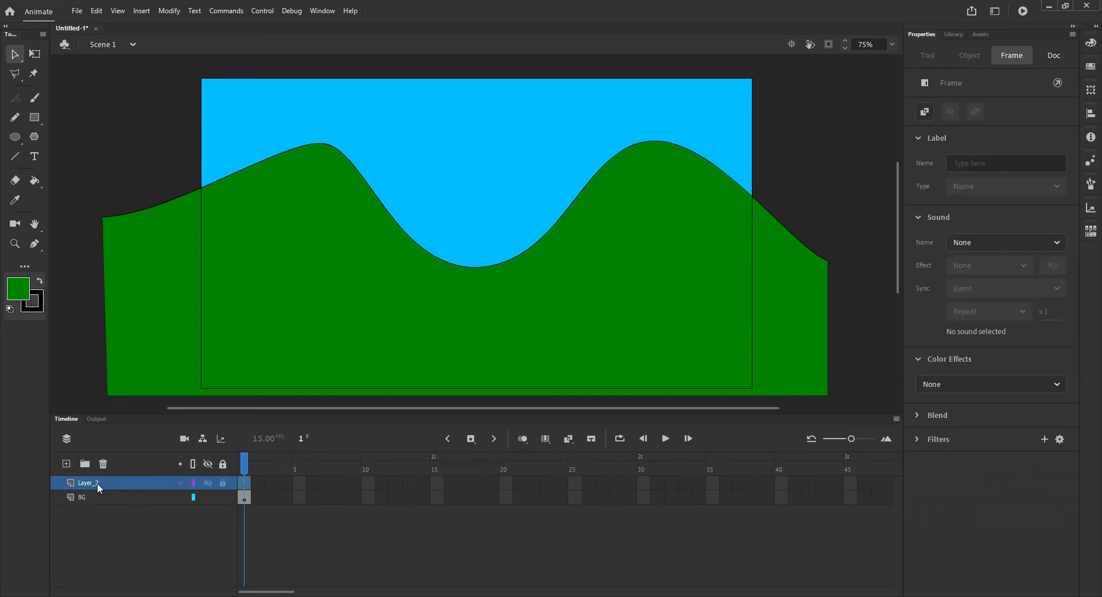
pyautogui.write('train')
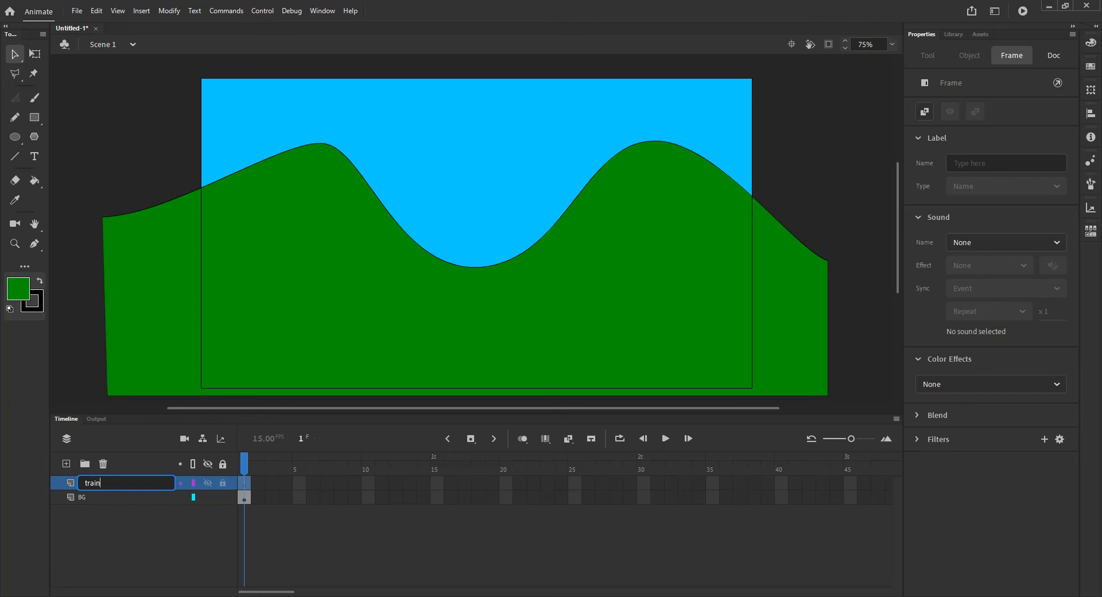
pyautogui.press('Return')
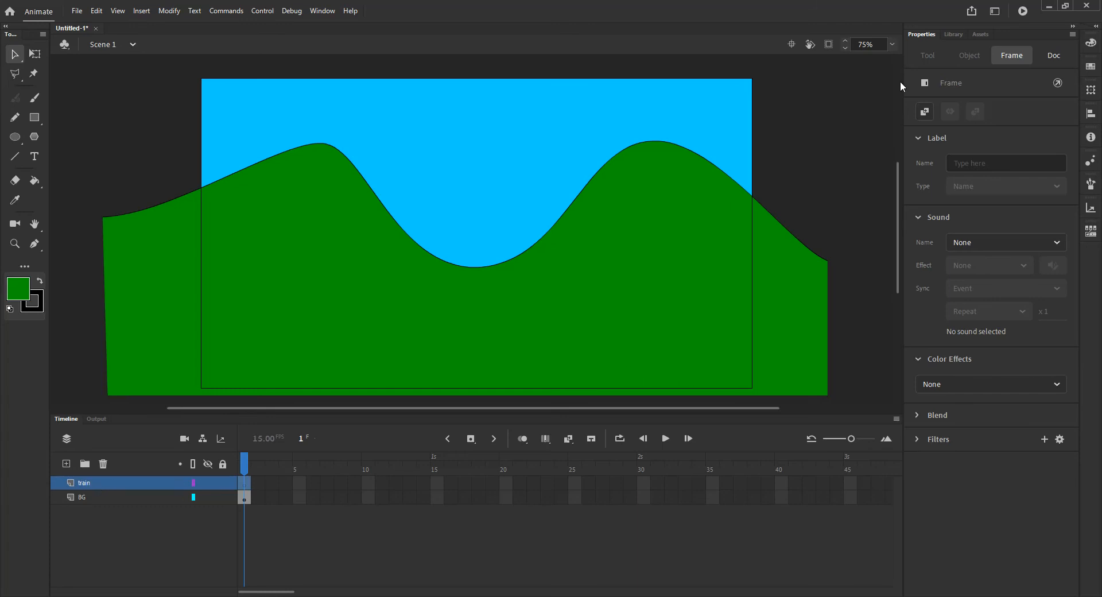
# - Place the train-retraced.ai symbol from the library onto the stage above the hills
pyautogui.click(961, 32)
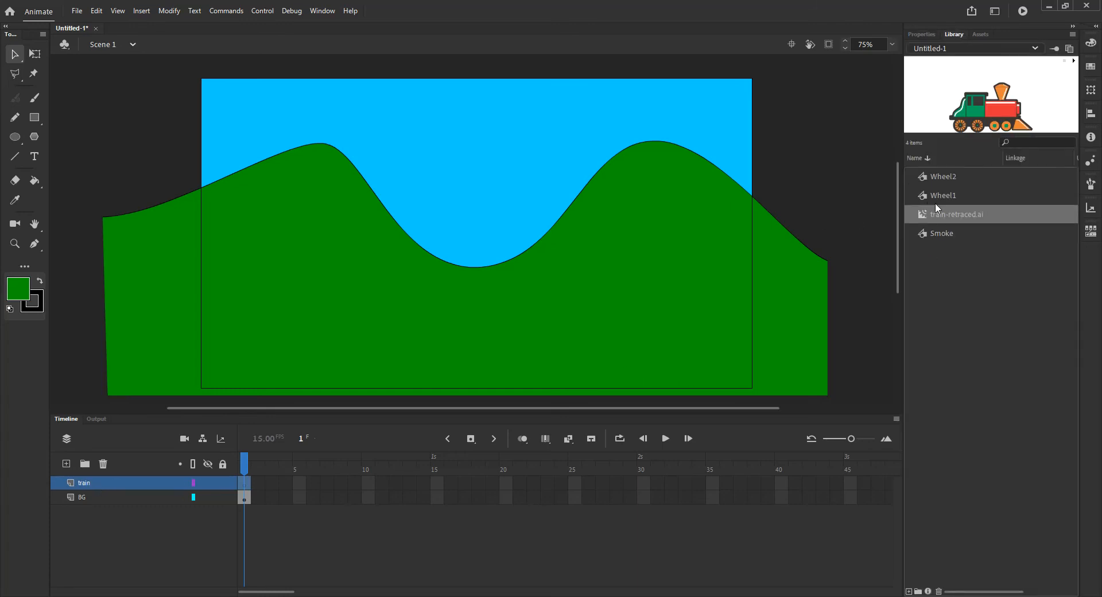
pyautogui.click(925, 215)
pyautogui.moveTo(770, 167); pyautogui.dragTo(467, 155)
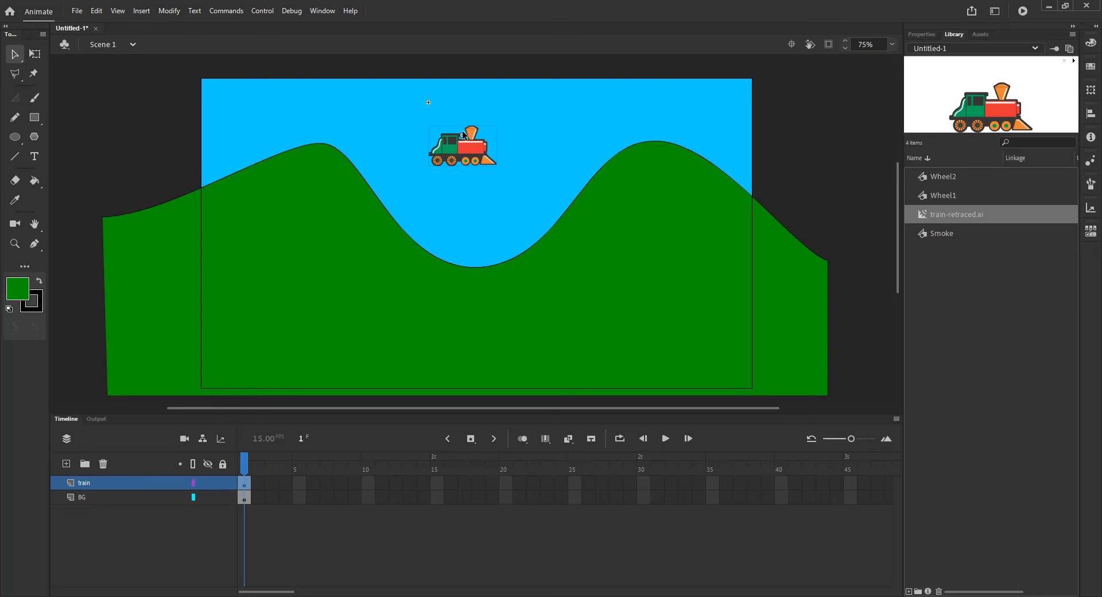
# - Test the movie in a preview window and close it
pyautogui.hotkey('ctrl', 'Return')
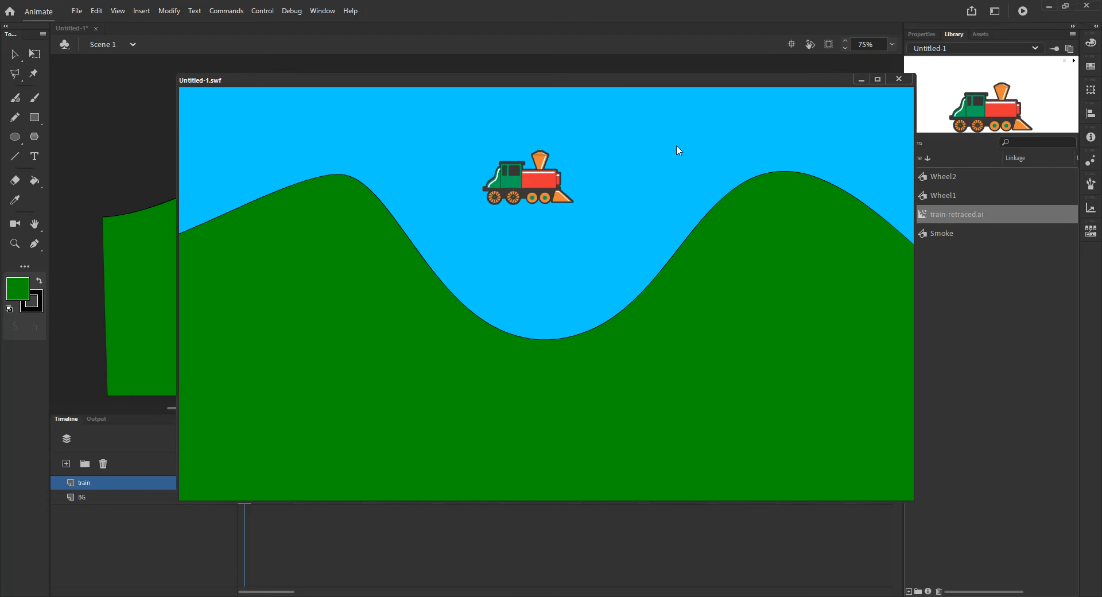
pyautogui.click(900, 79)
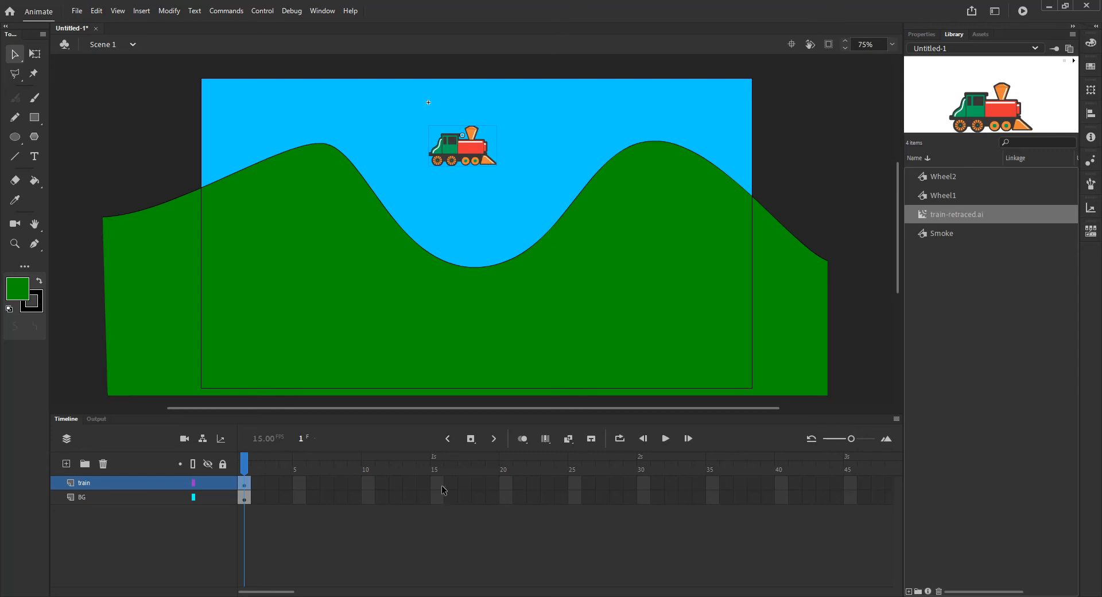
pyautogui.moveTo(442, 487); pyautogui.dragTo(442, 504)
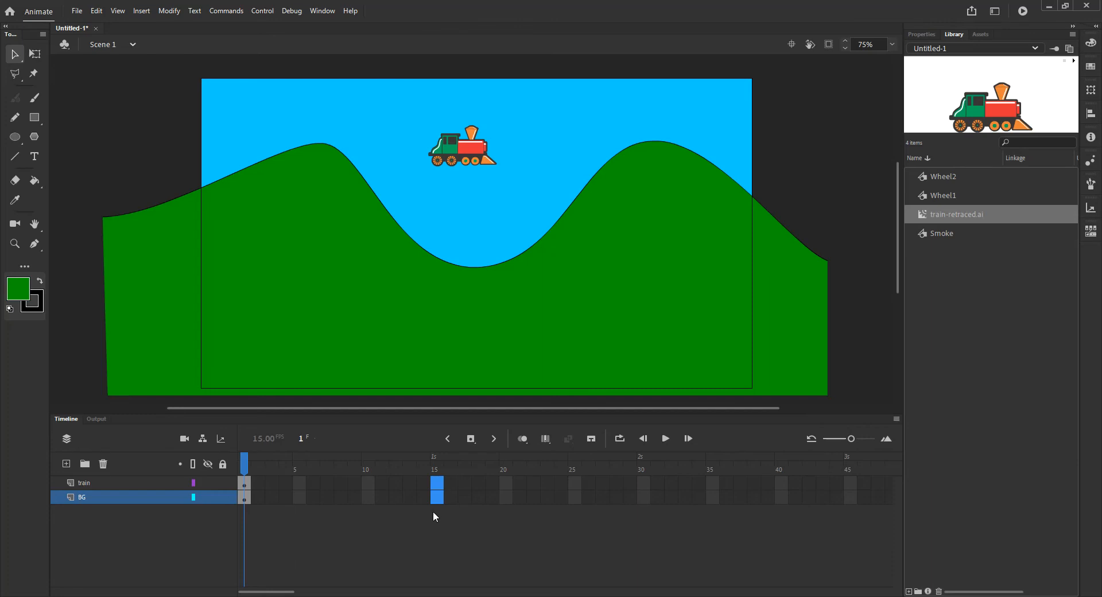
pyautogui.press('F5')
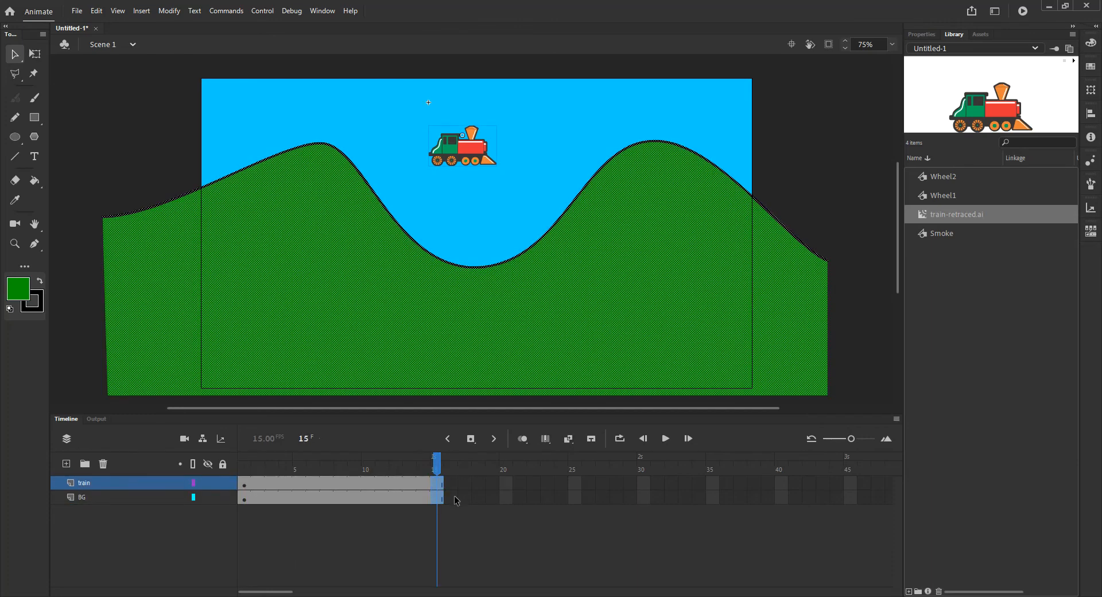
pyautogui.click(666, 439)
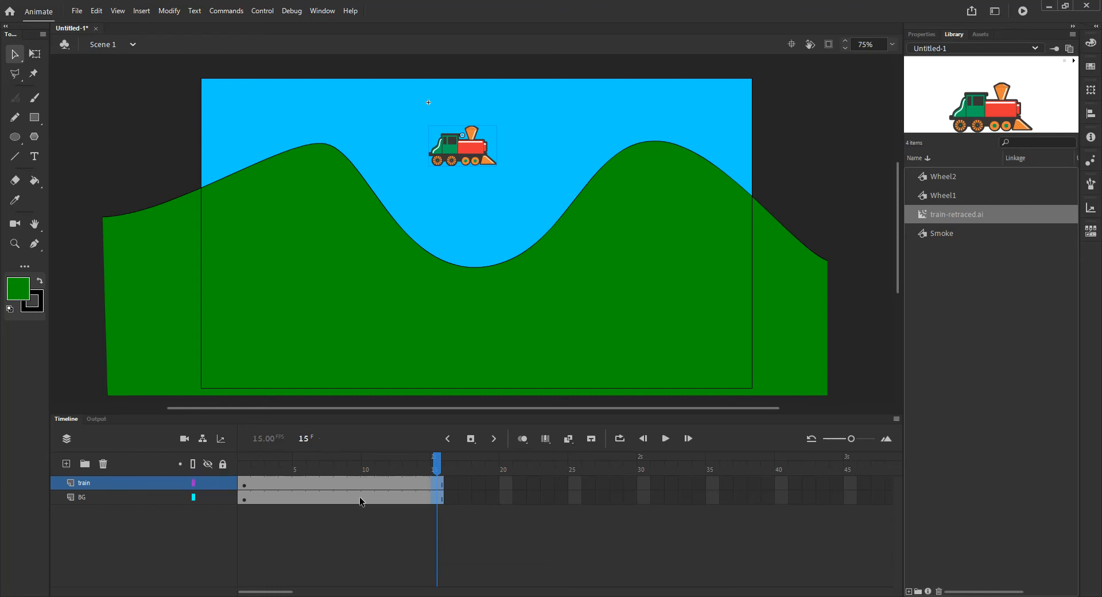
pyautogui.hotkey('shift', 'F5')
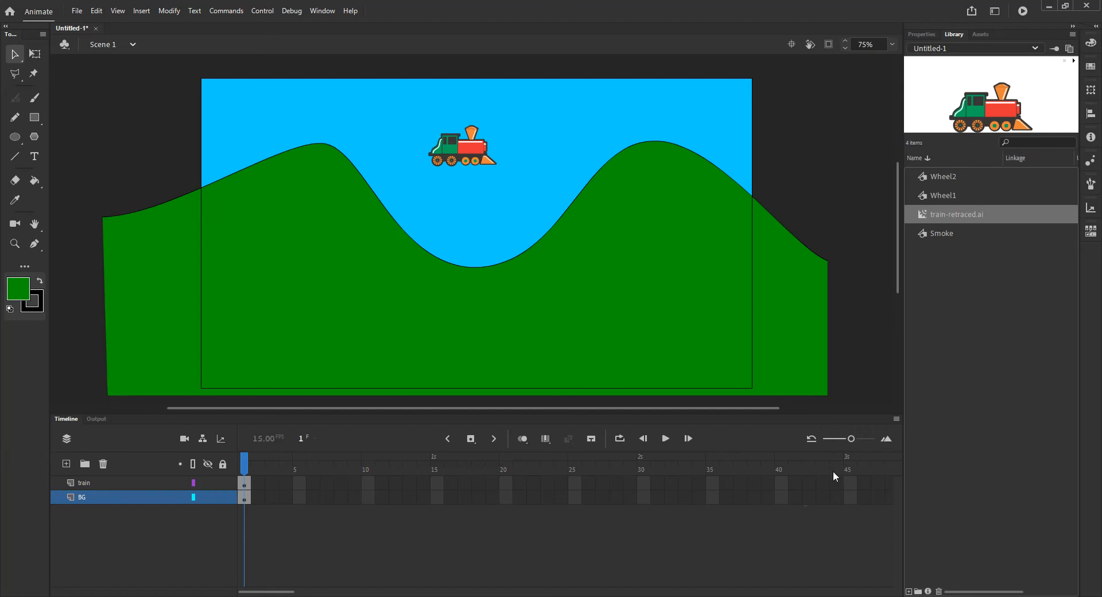
# - Extend both the train and BG layers to frame 120
pyautogui.moveTo(851, 441); pyautogui.dragTo(839, 441)
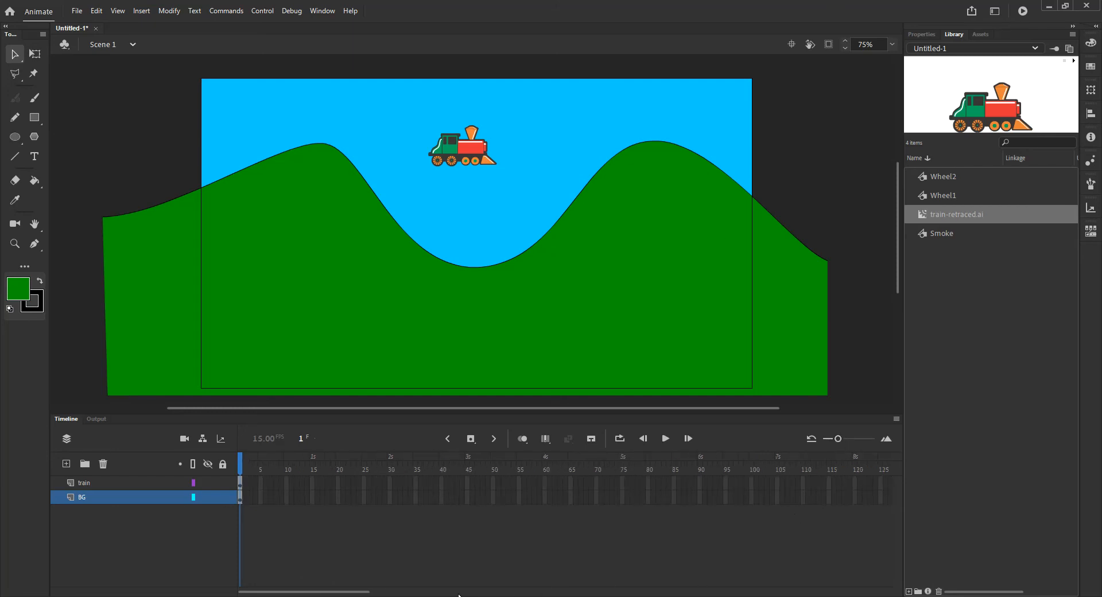
pyautogui.click(856, 497)
pyautogui.press('F5')
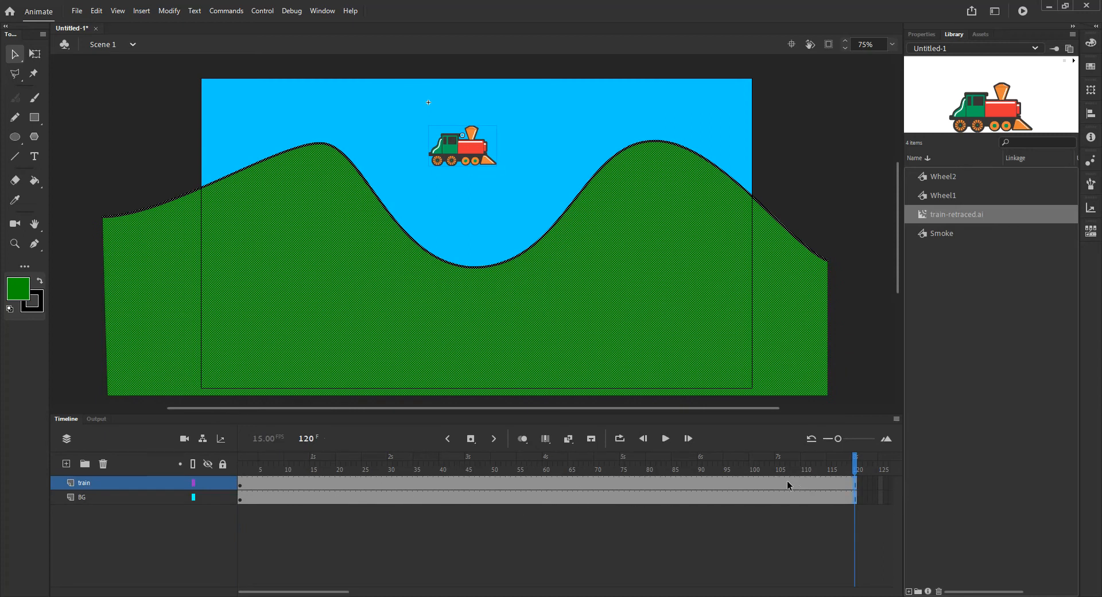
# - Move the train off the stage's left edge, resting on the start of the hill
pyautogui.click(212, 523)
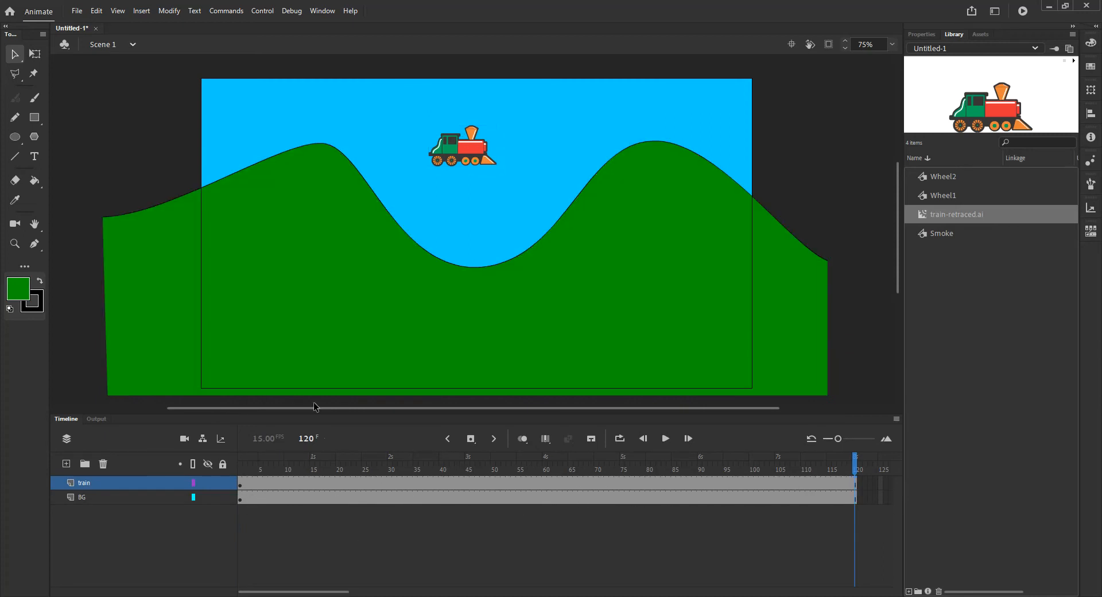
pyautogui.click(457, 146)
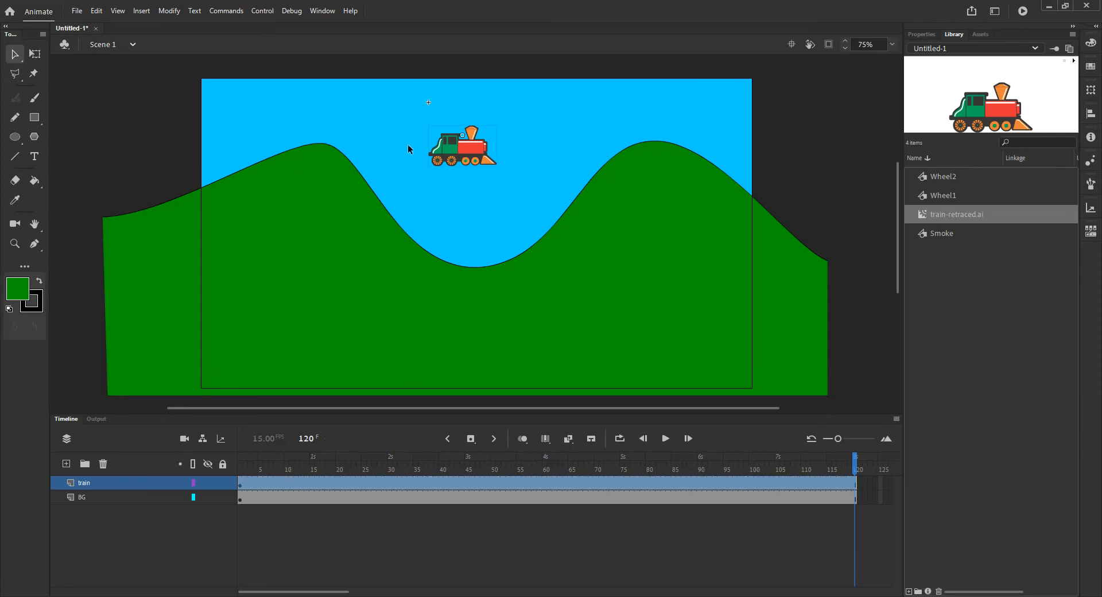
pyautogui.moveTo(477, 158); pyautogui.dragTo(118, 195)
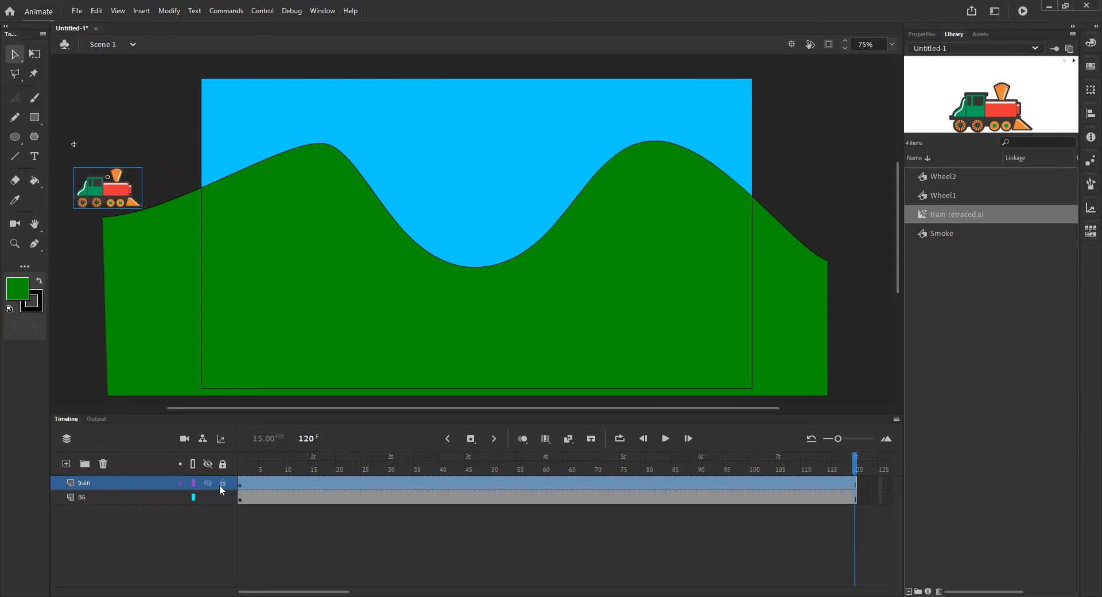
# - Create a motion tween on the train layer
pyautogui.rightClick(249, 484)
pyautogui.click(319, 158)
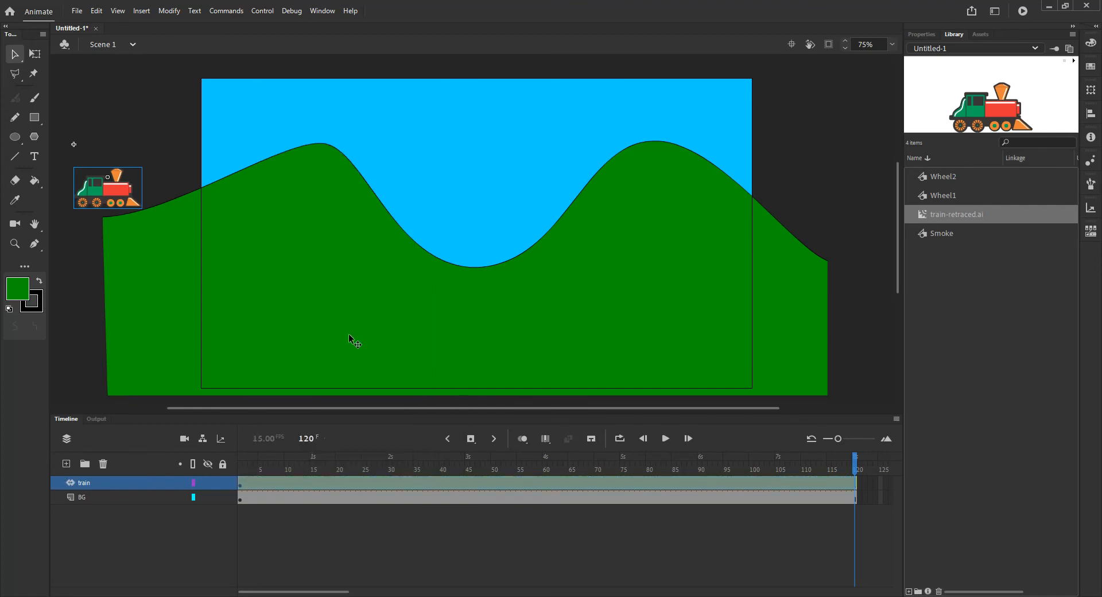
pyautogui.click(679, 477)
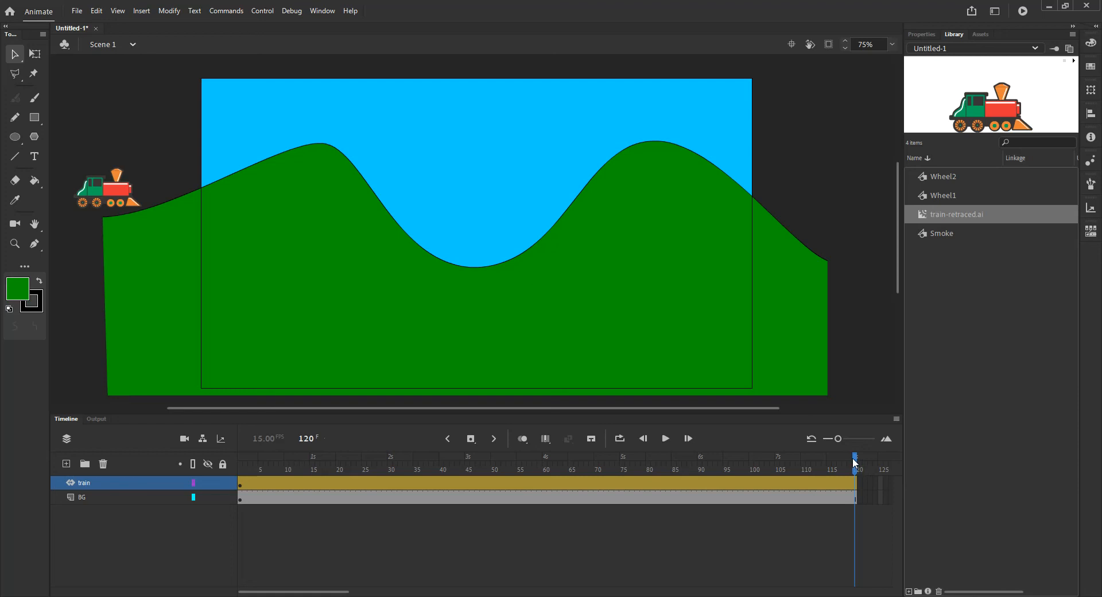
pyautogui.click(855, 485)
pyautogui.moveTo(92, 191); pyautogui.dragTo(835, 267)
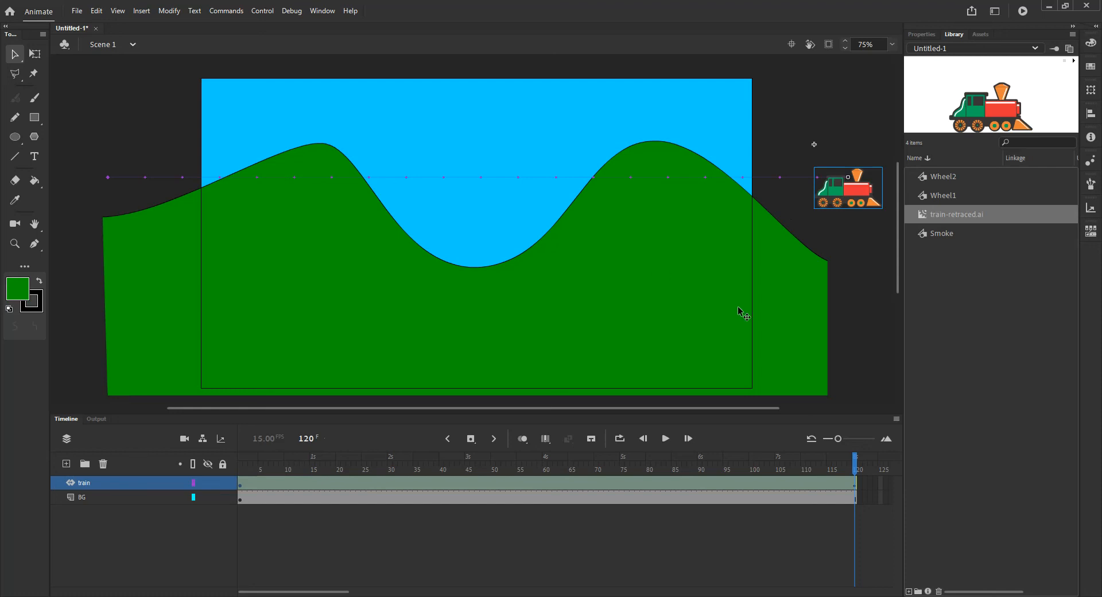
pyautogui.hotkey('ctrl', 'z')
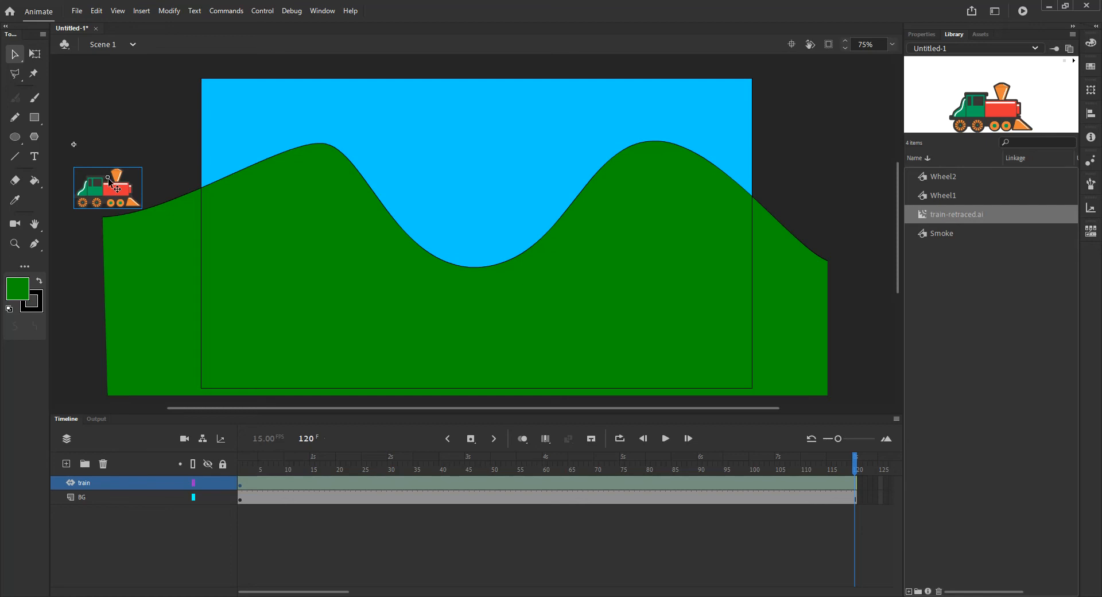
# - At frame 120, move the train past the stage's right edge to set the tween's end position
pyautogui.click(150, 550)
pyautogui.click(121, 188)
pyautogui.click(36, 53)
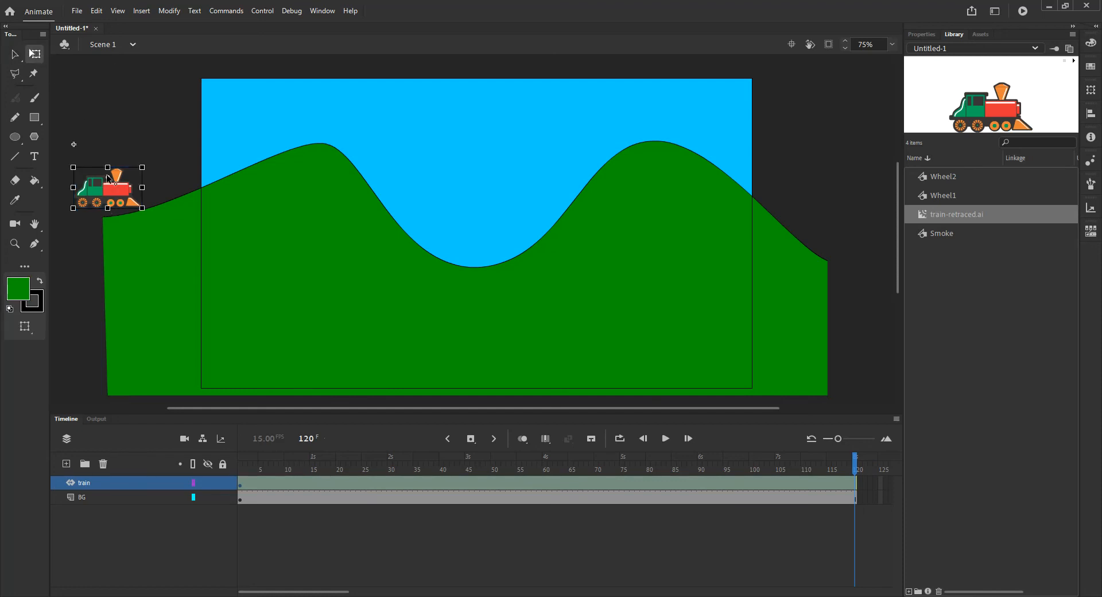
pyautogui.moveTo(114, 185); pyautogui.dragTo(110, 208)
pyautogui.click(387, 551)
pyautogui.moveTo(96, 198); pyautogui.dragTo(828, 221)
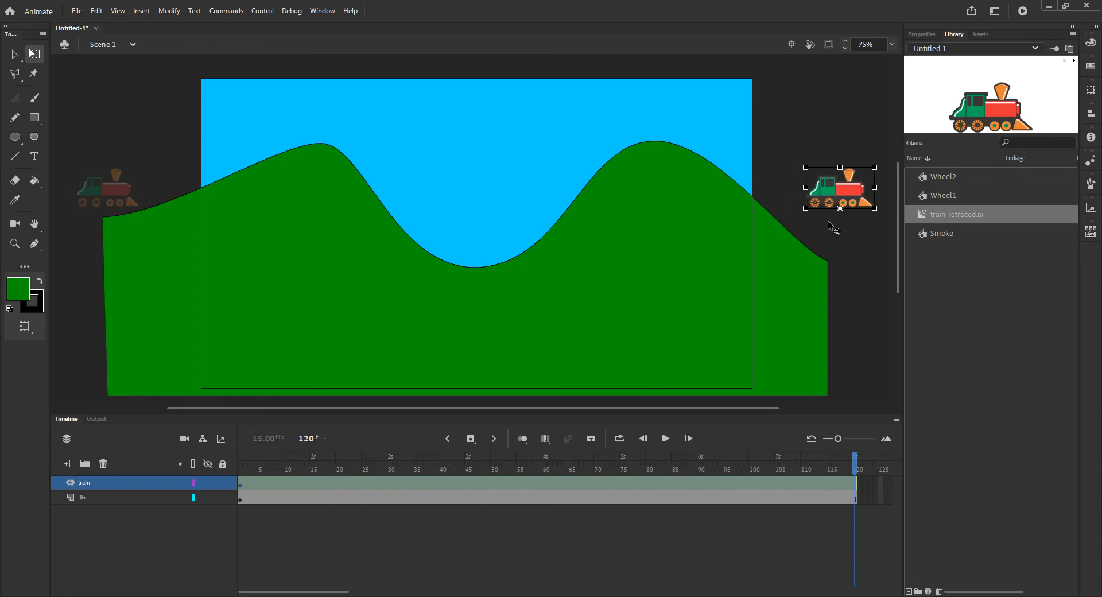
# - Copy the hill's top outline stroke and paste it in place on the train layer as the motion path
pyautogui.moveTo(242, 470)
pyautogui.mouseDown()
pyautogui.moveTo(888, 469)
pyautogui.moveTo(240, 470)
pyautogui.mouseUp()
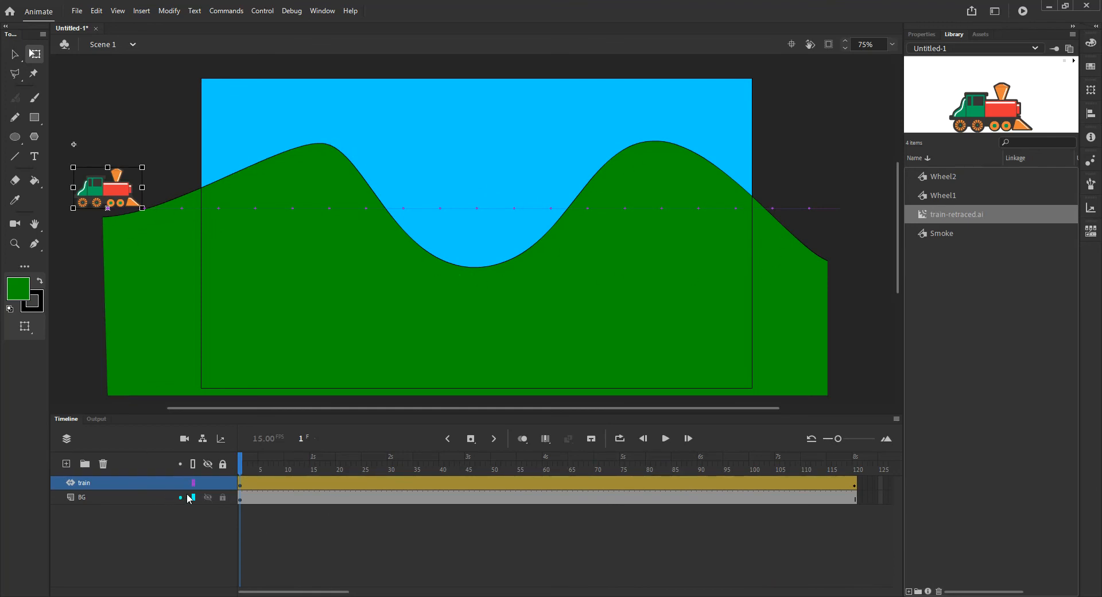
pyautogui.click(253, 168)
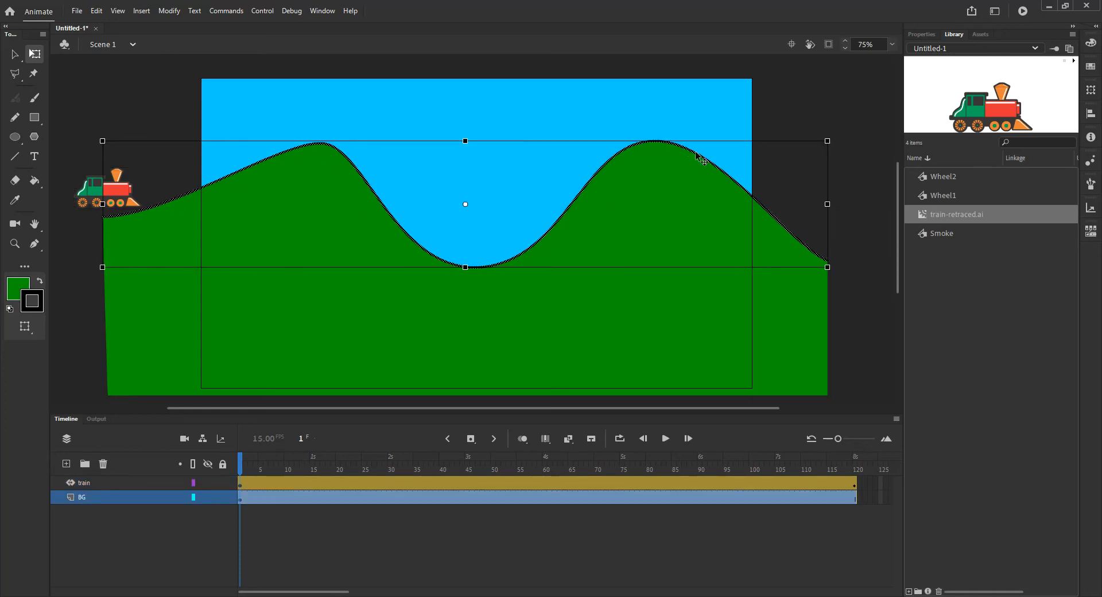
pyautogui.click(16, 54)
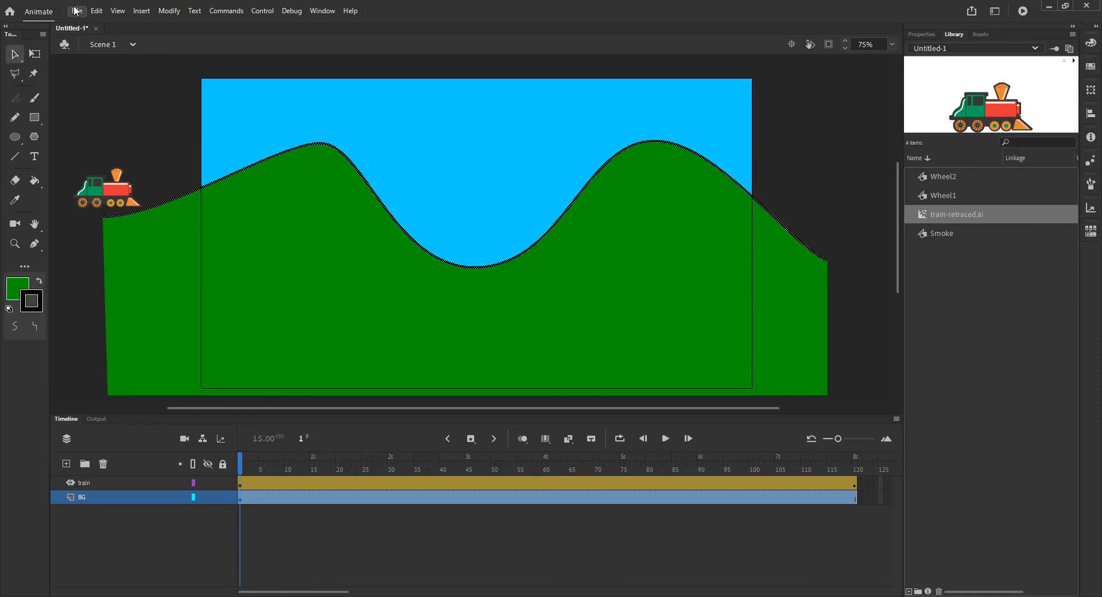
pyautogui.click(96, 11)
pyautogui.click(123, 67)
pyautogui.click(132, 483)
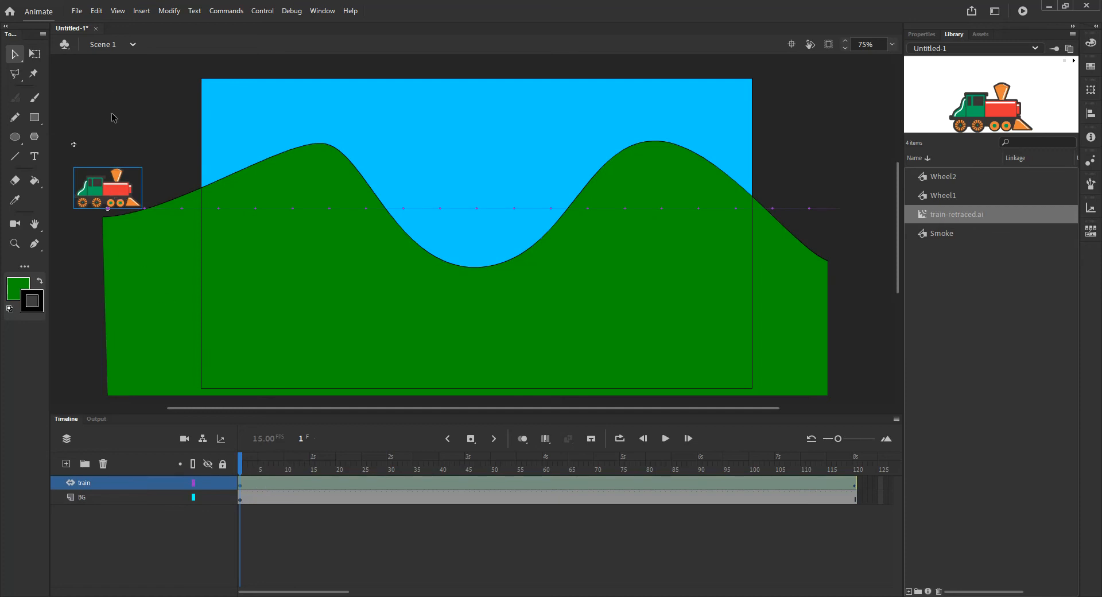
pyautogui.click(98, 11)
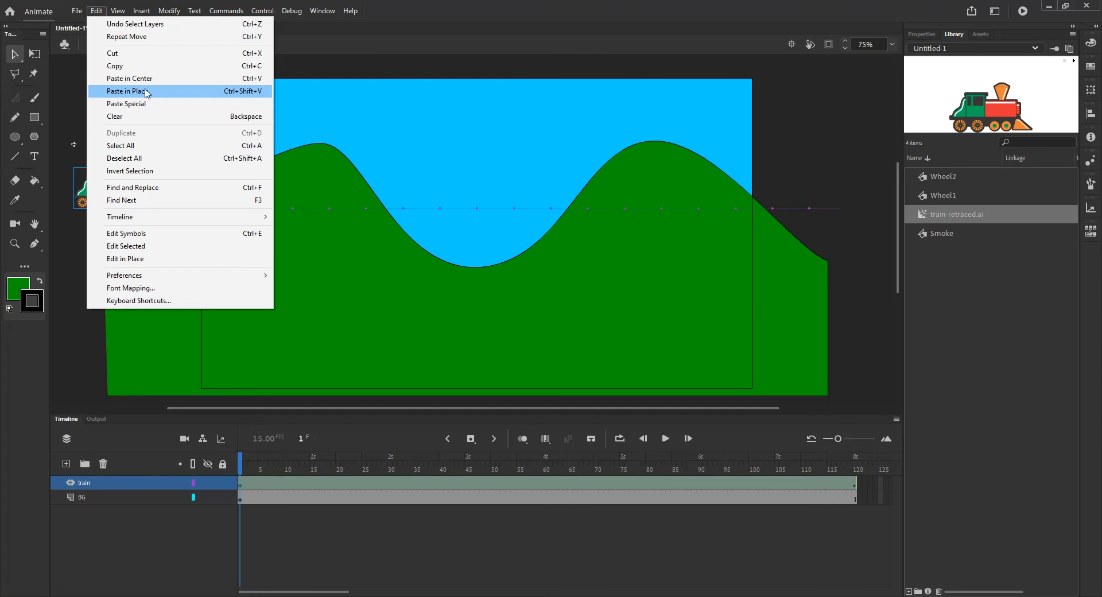
pyautogui.click(144, 91)
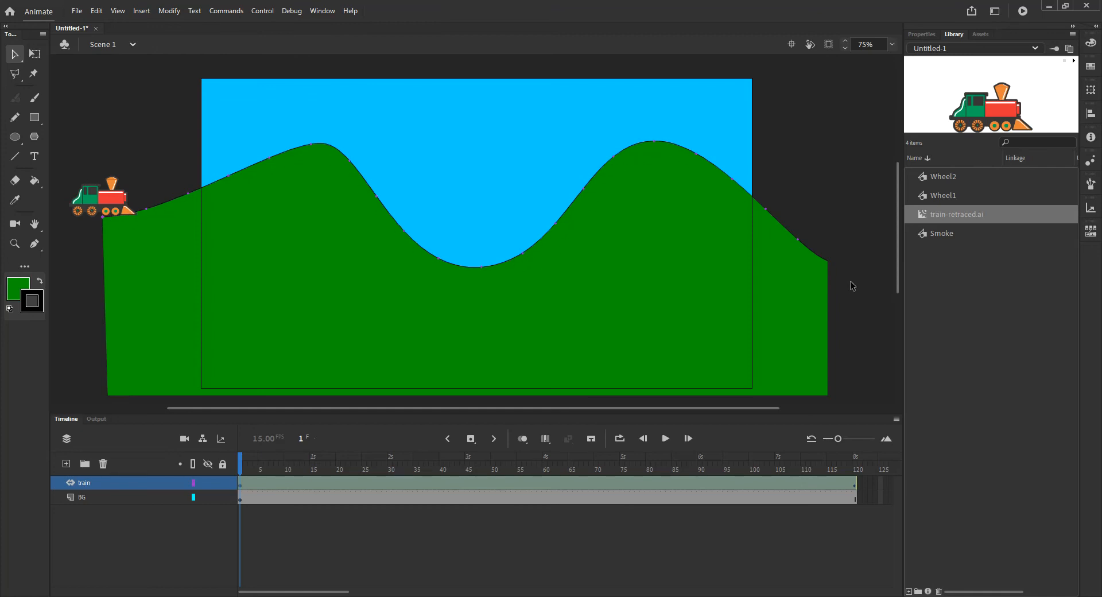
# - Turn on Orient to path for the train's motion tween
pyautogui.moveTo(243, 468); pyautogui.dragTo(187, 461)
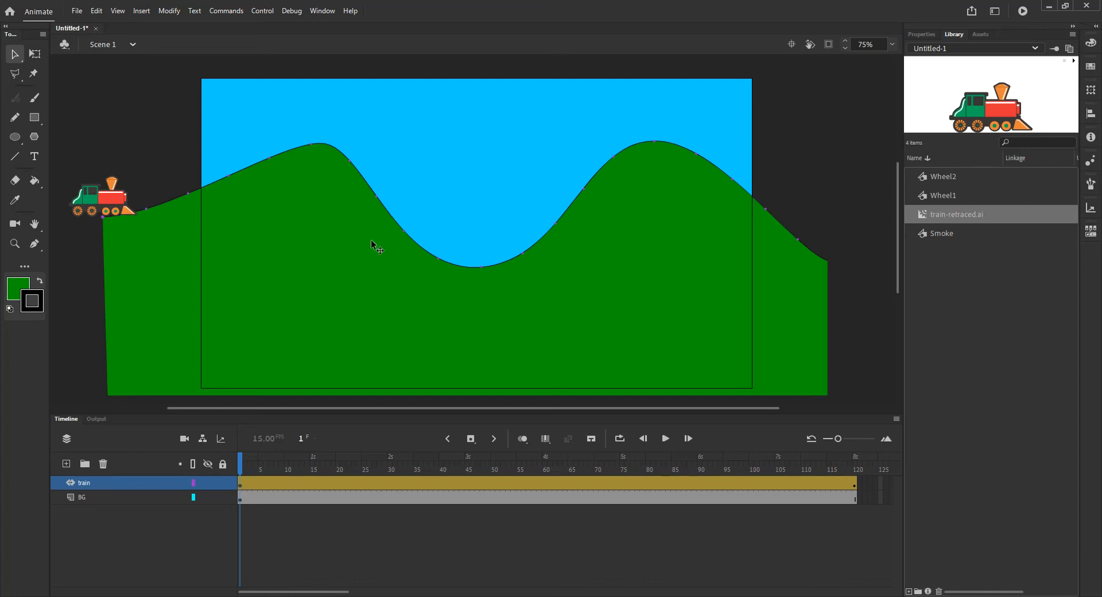
pyautogui.click(247, 483)
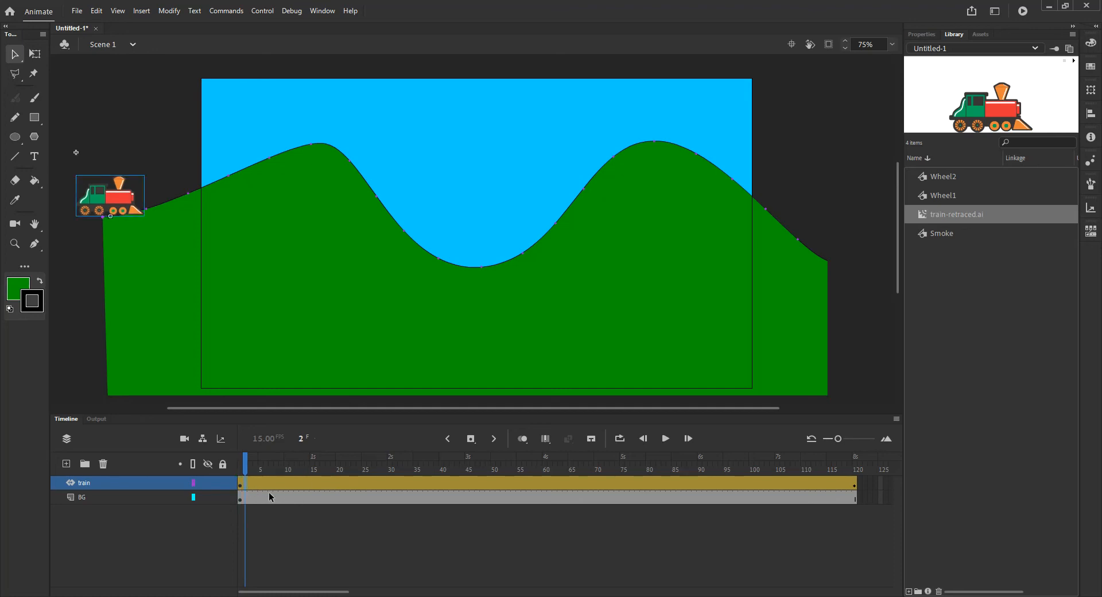
pyautogui.click(926, 34)
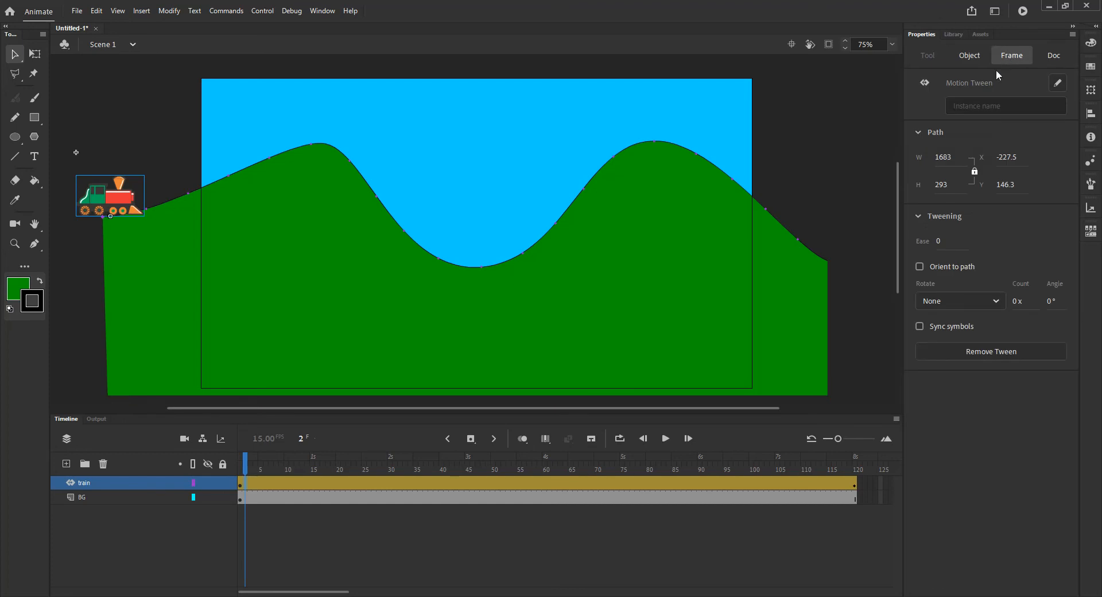
pyautogui.click(920, 267)
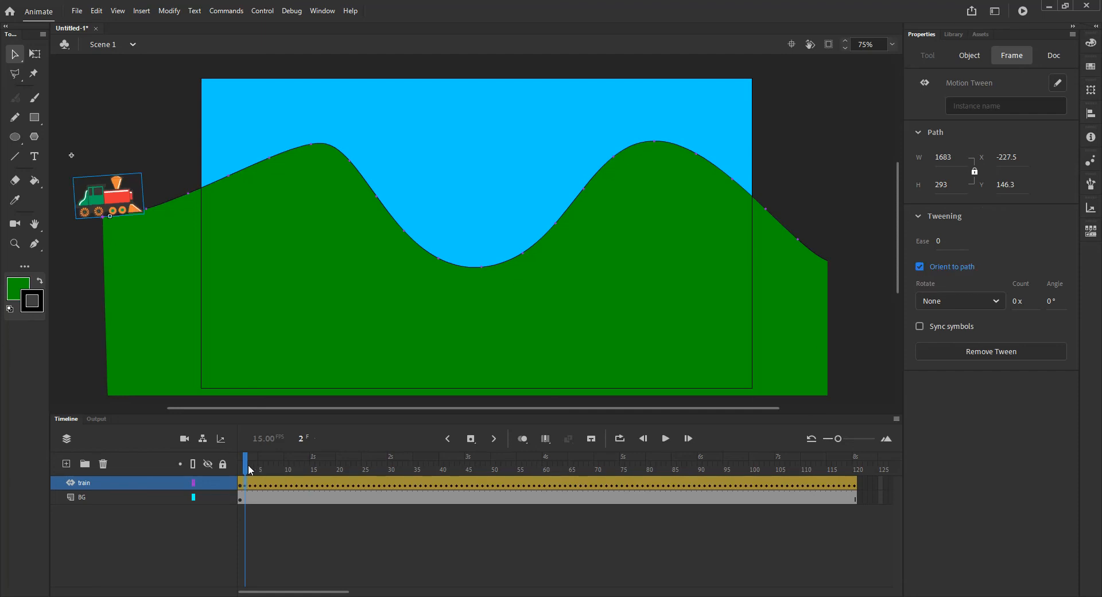
# - Scrub the timeline to preview the train travelling along the hill path
pyautogui.moveTo(247, 464)
pyautogui.mouseDown()
pyautogui.moveTo(361, 460)
pyautogui.moveTo(241, 468)
pyautogui.mouseUp()
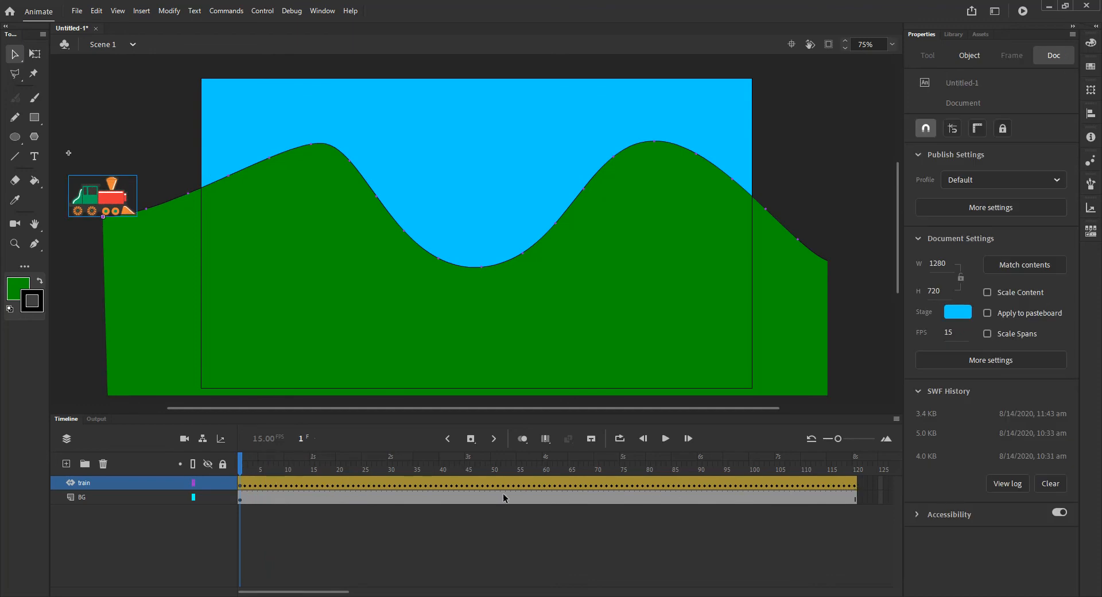
pyautogui.moveTo(241, 466)
pyautogui.mouseDown()
pyautogui.moveTo(857, 461)
pyautogui.moveTo(240, 463)
pyautogui.mouseUp()
pyautogui.click(260, 517)
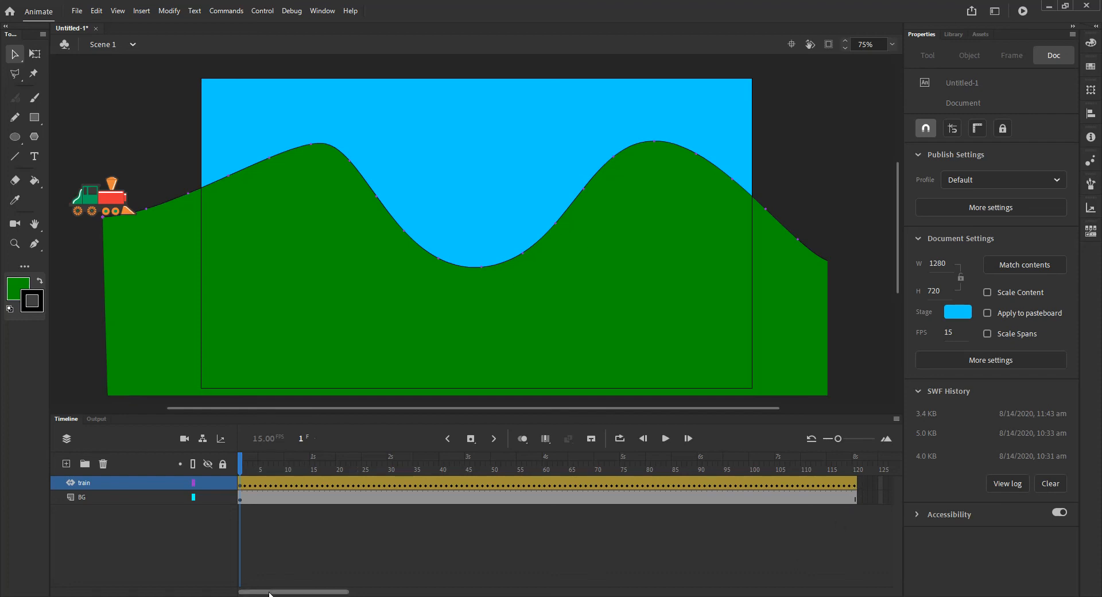
# - Try extending the train's tween span past frame 120 and repositioning the train
pyautogui.moveTo(266, 592); pyautogui.dragTo(281, 592)
pyautogui.moveTo(775, 487); pyautogui.dragTo(824, 479)
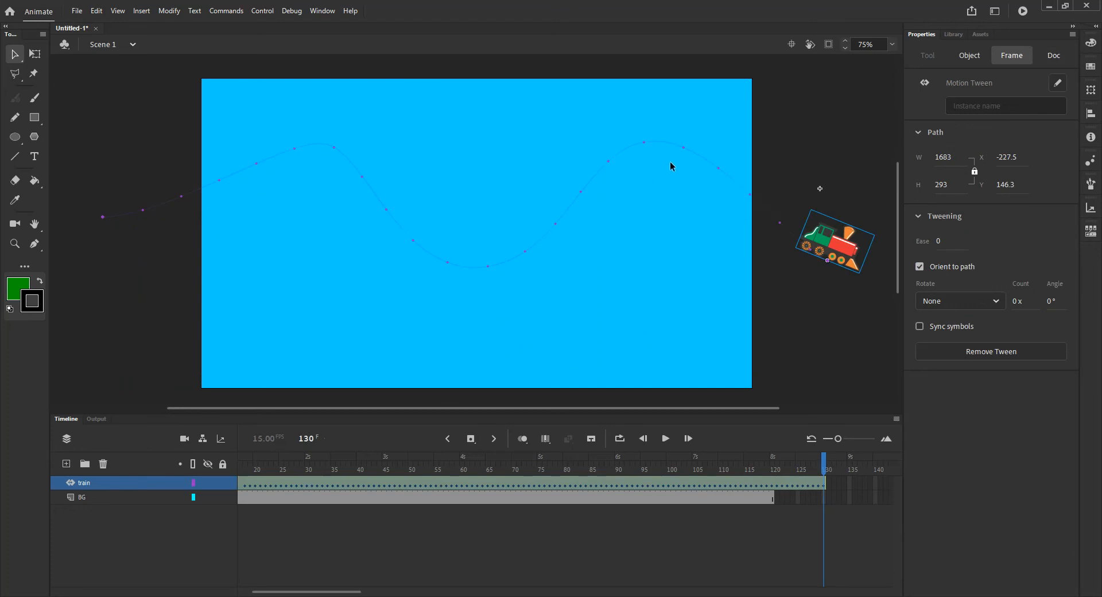
pyautogui.click(778, 472)
pyautogui.moveTo(778, 472); pyautogui.dragTo(677, 507)
pyautogui.click(780, 486)
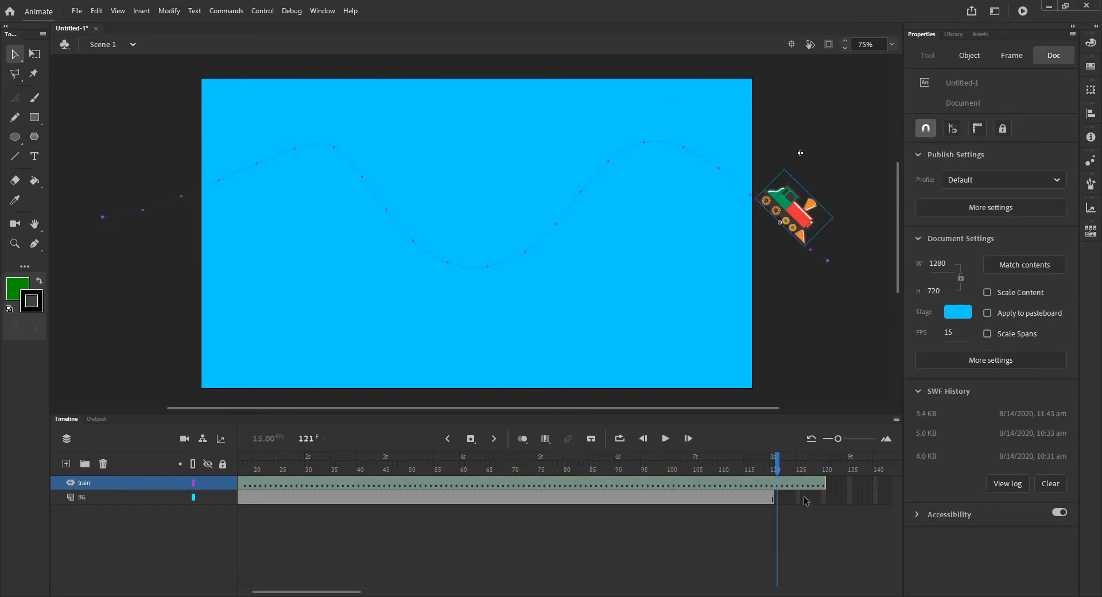
pyautogui.hotkey('ctrl', 'z')
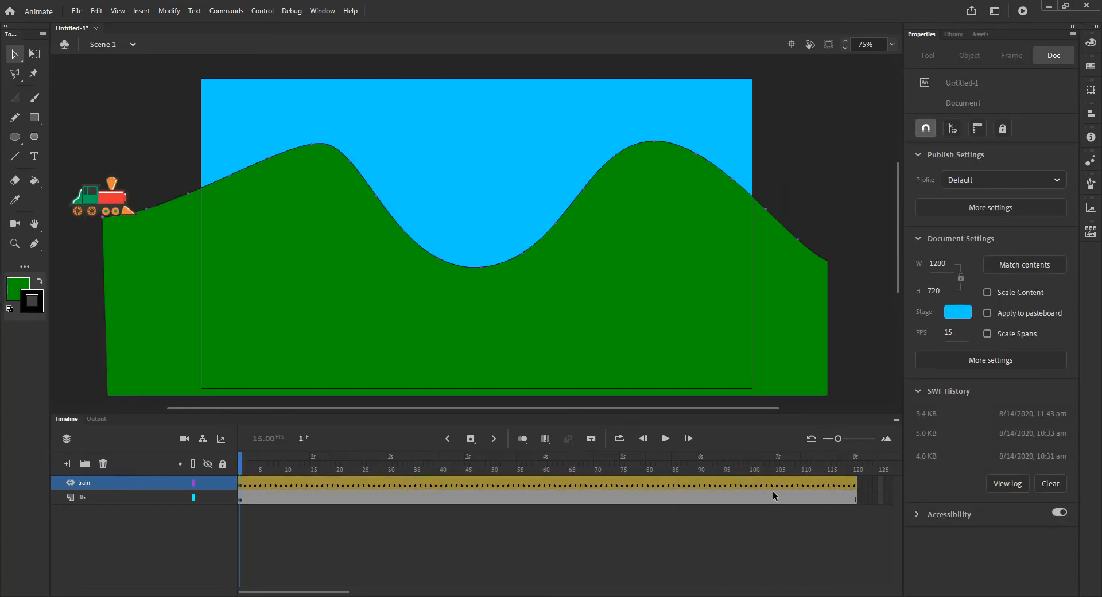
# - Try inserting frames up to frame 180 on both the train and BG layers
pyautogui.moveTo(320, 591); pyautogui.dragTo(389, 591)
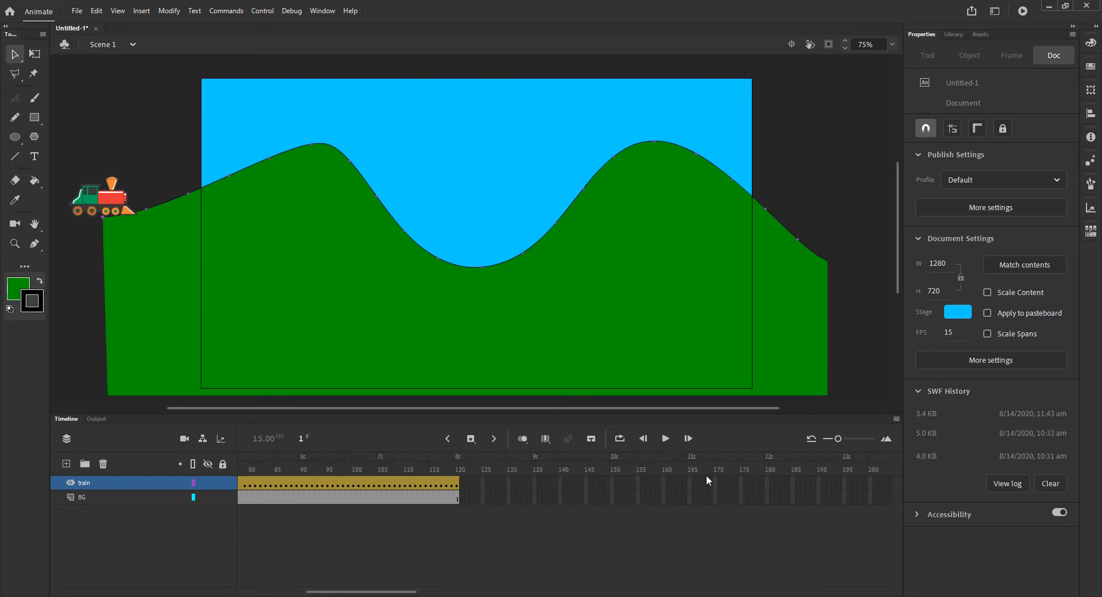
pyautogui.moveTo(773, 482); pyautogui.dragTo(774, 504)
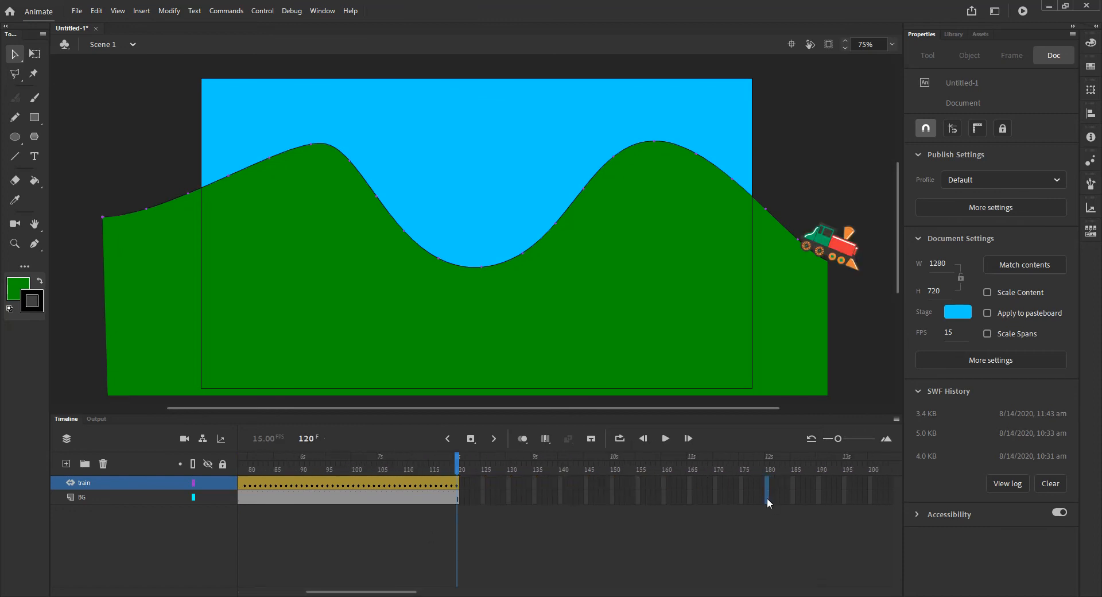
pyautogui.press('F5')
pyautogui.moveTo(766, 466); pyautogui.dragTo(617, 466)
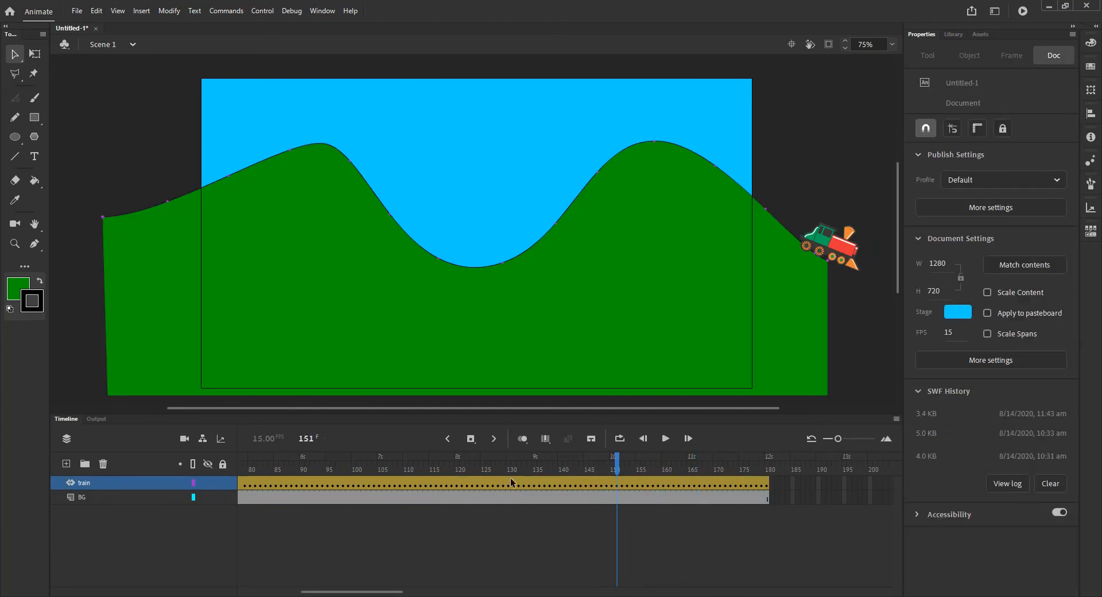
pyautogui.moveTo(372, 466); pyautogui.dragTo(708, 492)
pyautogui.hotkey('ctrl', 'z')
pyautogui.hotkey('ctrl', 'z')
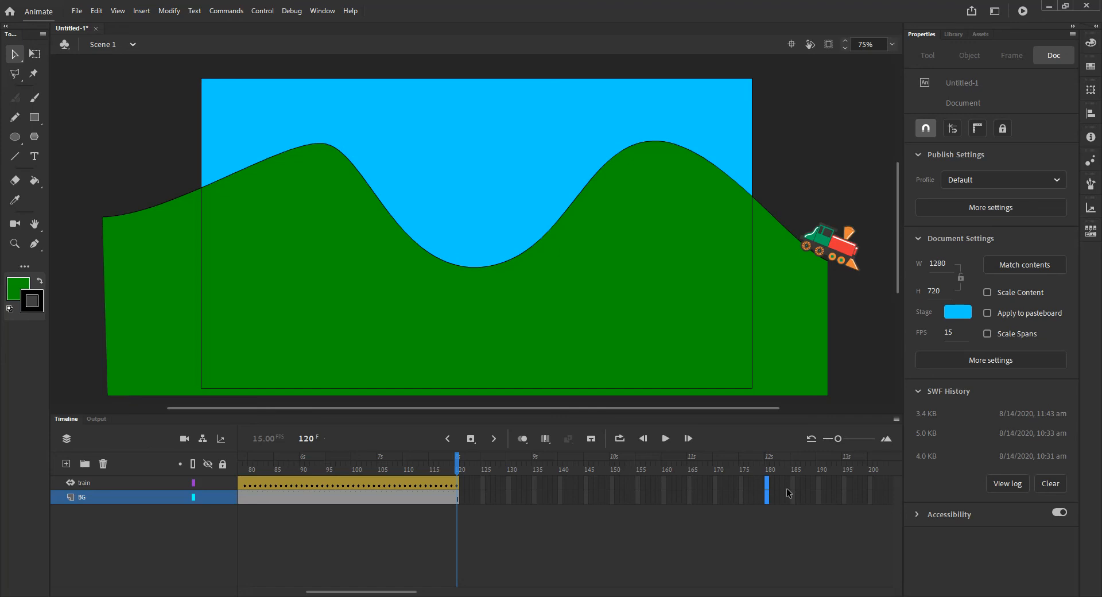
# - Try dragging the end of the train tween out to frame 180
pyautogui.click(478, 515)
pyautogui.moveTo(460, 484); pyautogui.dragTo(770, 483)
pyautogui.moveTo(453, 473); pyautogui.dragTo(701, 506)
pyautogui.hotkey('ctrl', 'z')
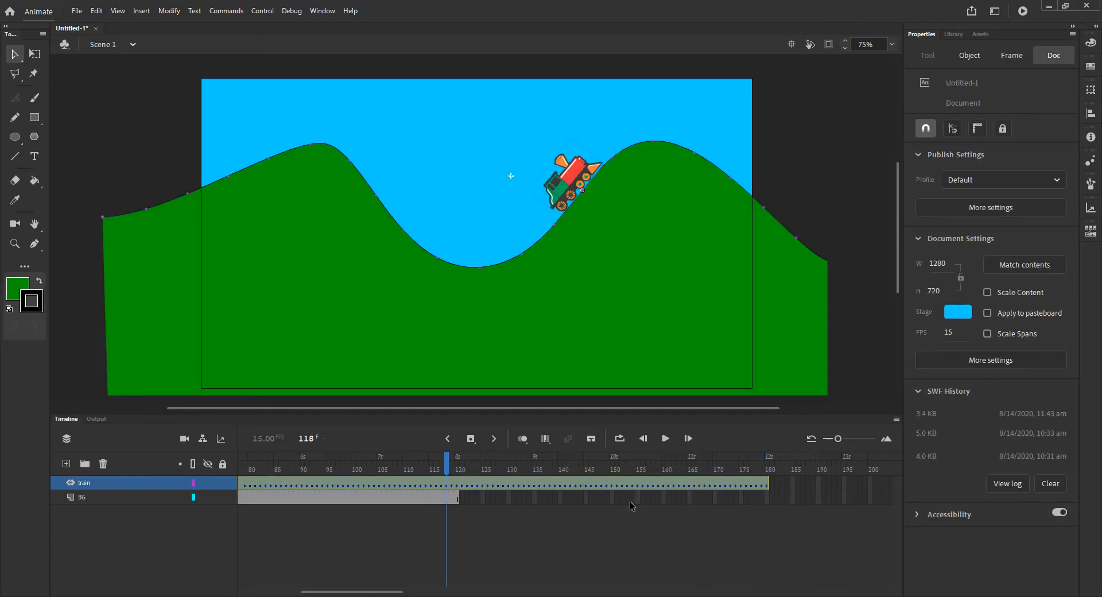
pyautogui.hotkey('ctrl', 'z')
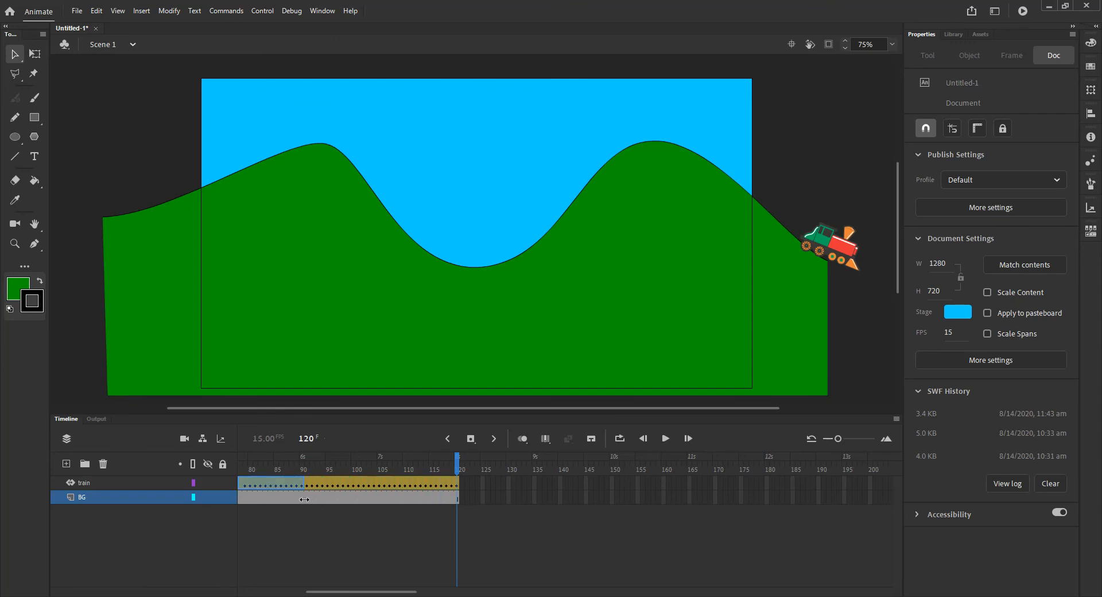
pyautogui.moveTo(304, 500); pyautogui.dragTo(304, 499)
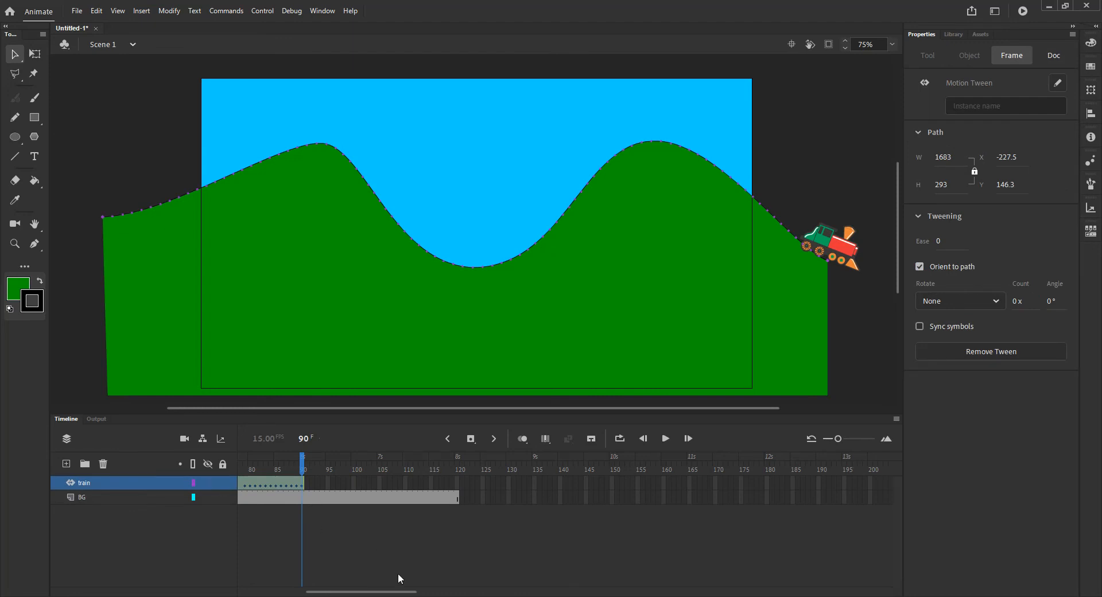
pyautogui.hotkey('ctrl', 'z')
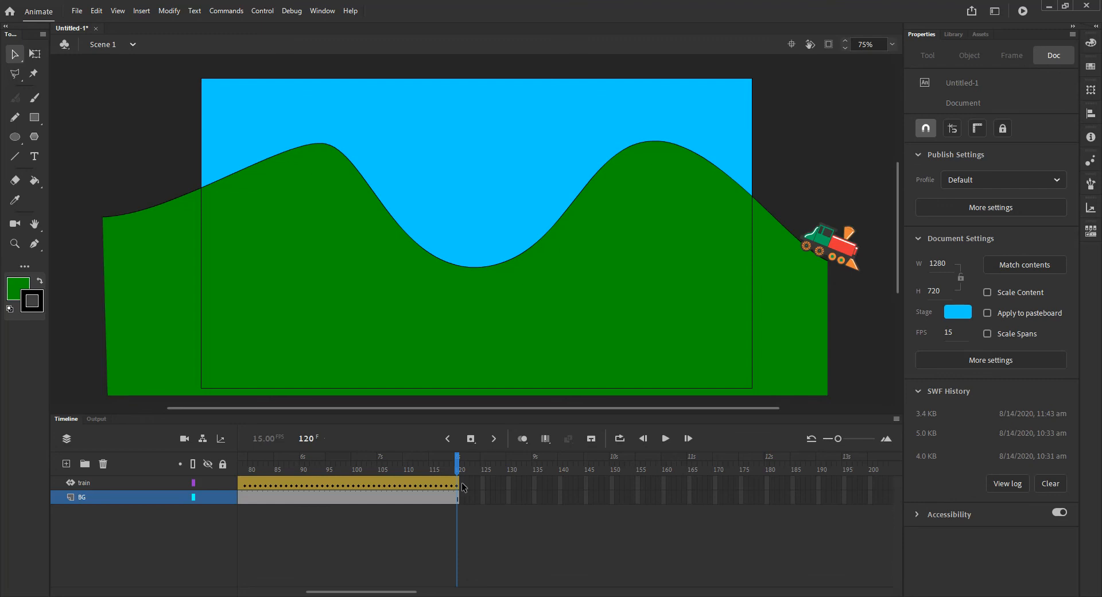
pyautogui.moveTo(459, 482); pyautogui.dragTo(676, 483)
pyautogui.hotkey('ctrl', 'z')
pyautogui.moveTo(352, 592); pyautogui.dragTo(284, 593)
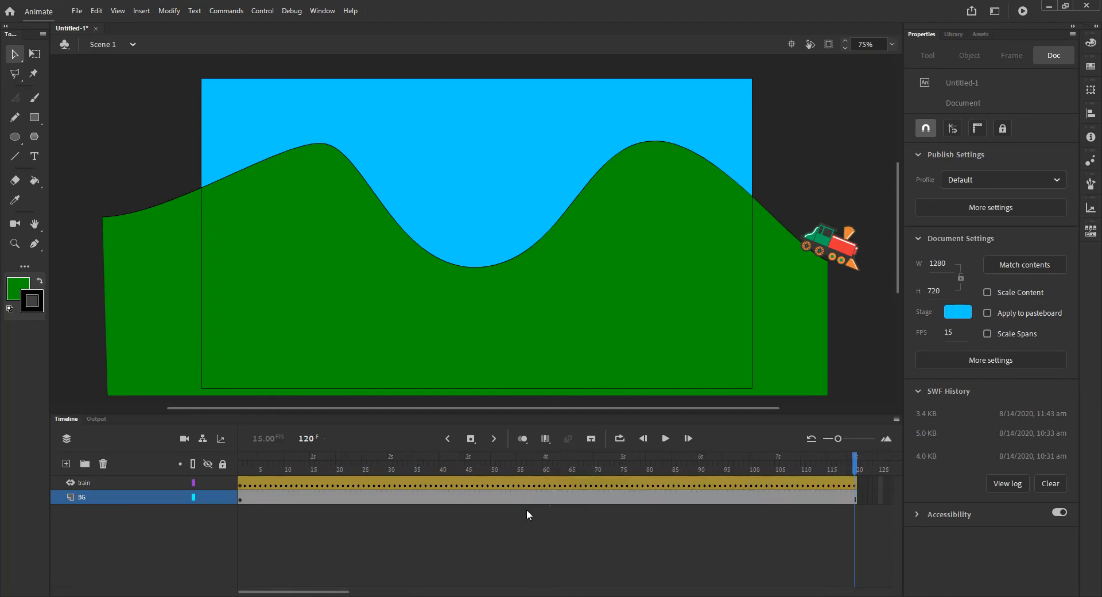
# - Play the animation on the timeline and test the movie in a preview window
pyautogui.click(666, 439)
pyautogui.hotkey('ctrl', 'Return')
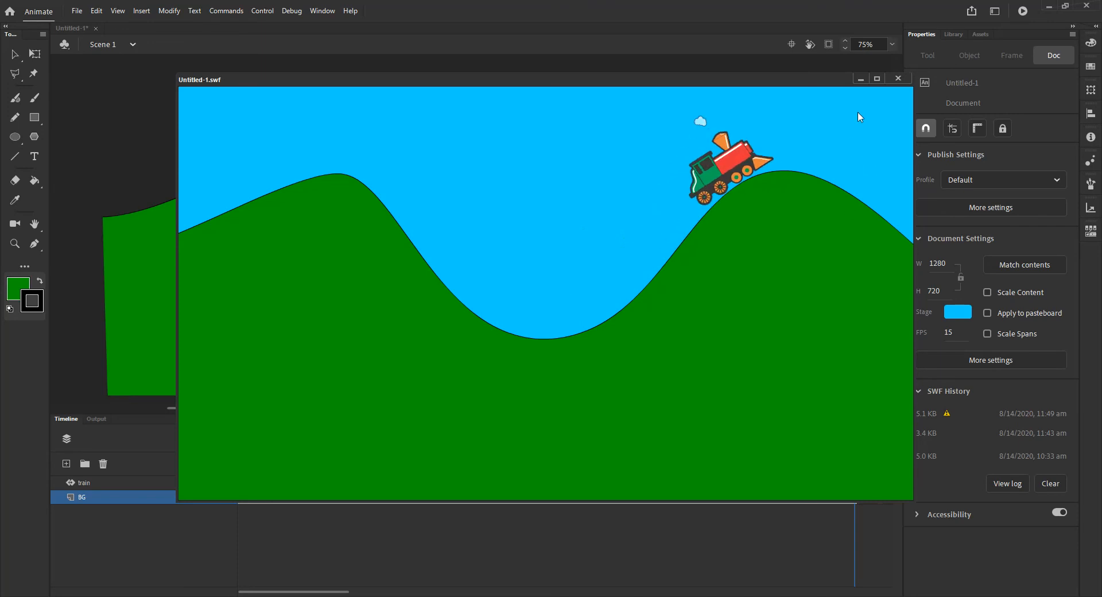
pyautogui.click(898, 80)
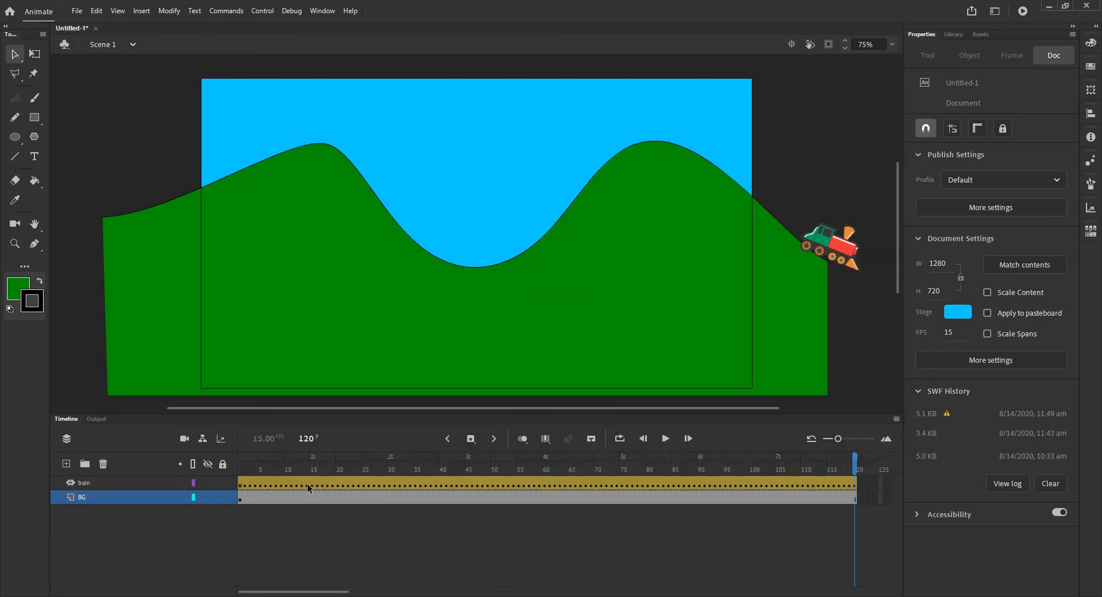
pyautogui.rightClick(624, 487)
pyautogui.click(466, 525)
pyautogui.click(467, 525)
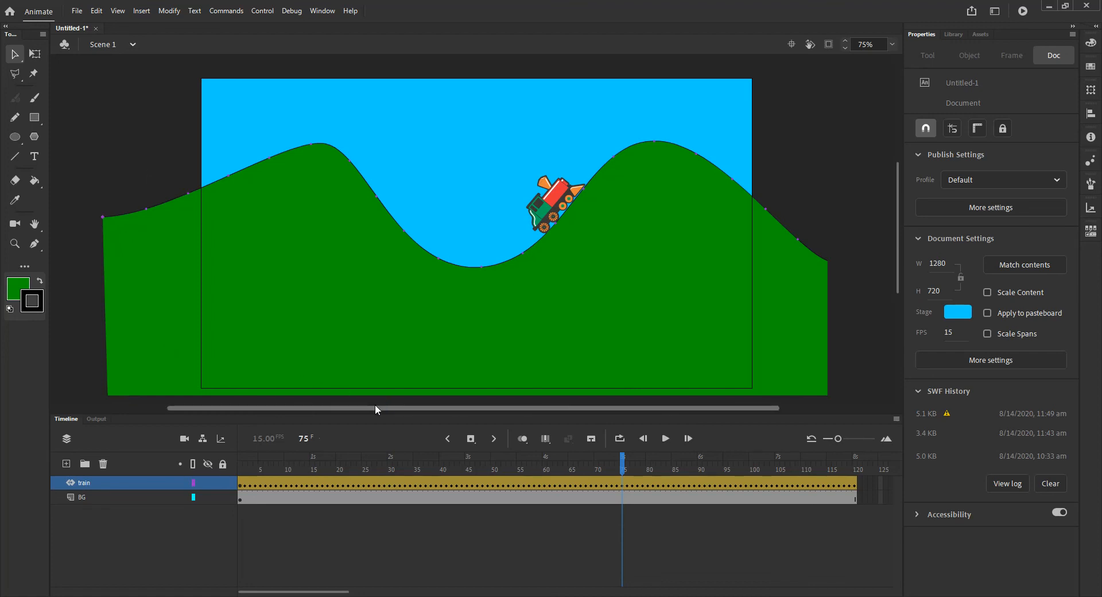
# - Create a new blank document
pyautogui.hotkey('ctrl', 'Return')
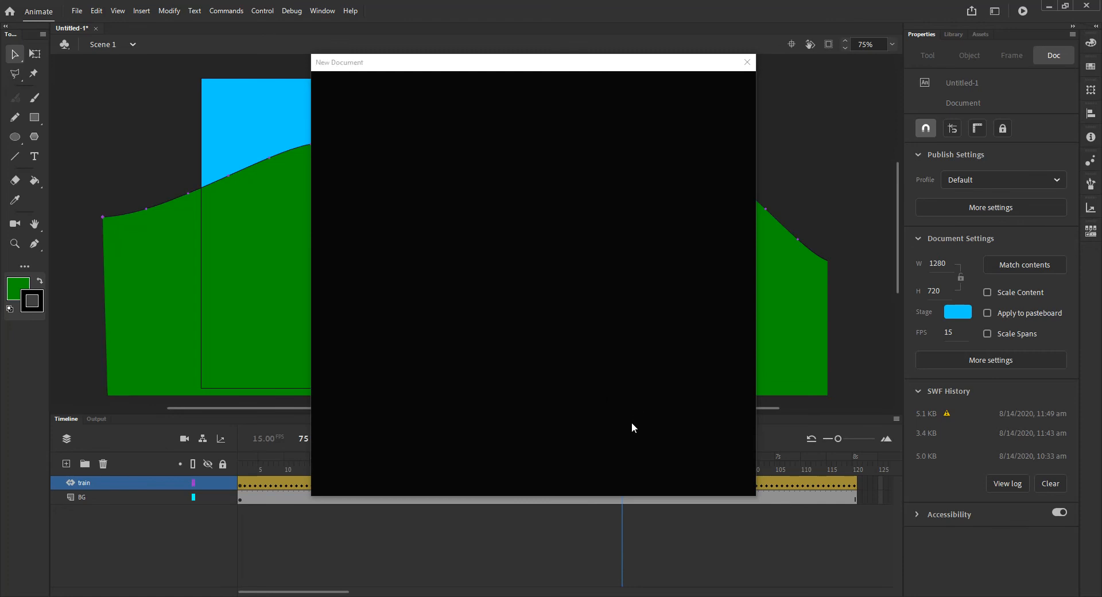
pyautogui.click(715, 375)
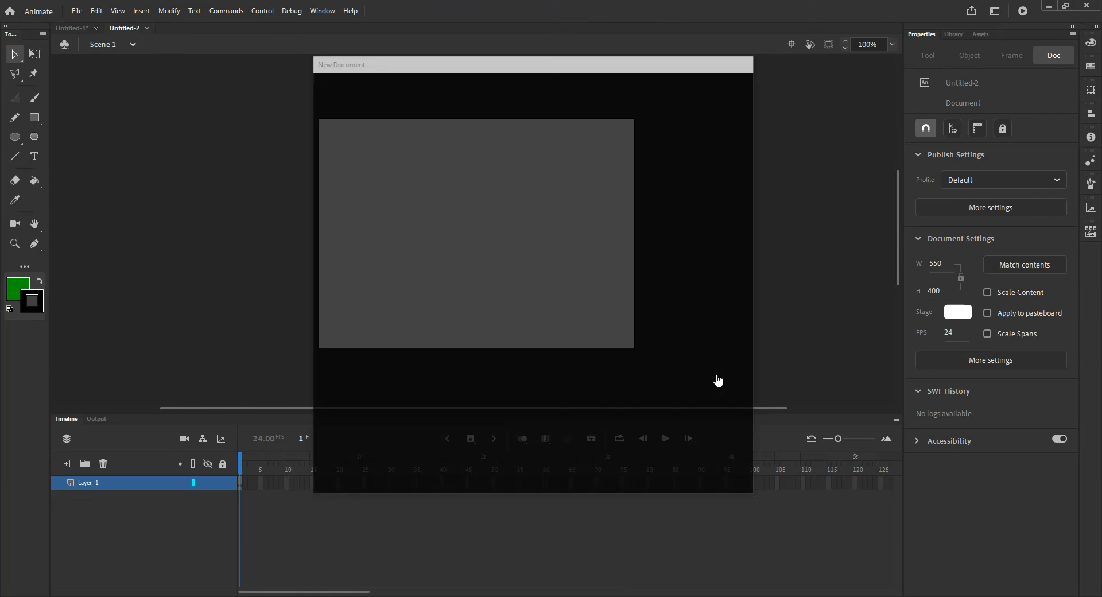
# - Place a Wheel1 instance from the Untitled-1 library onto the new document's stage
pyautogui.click(954, 34)
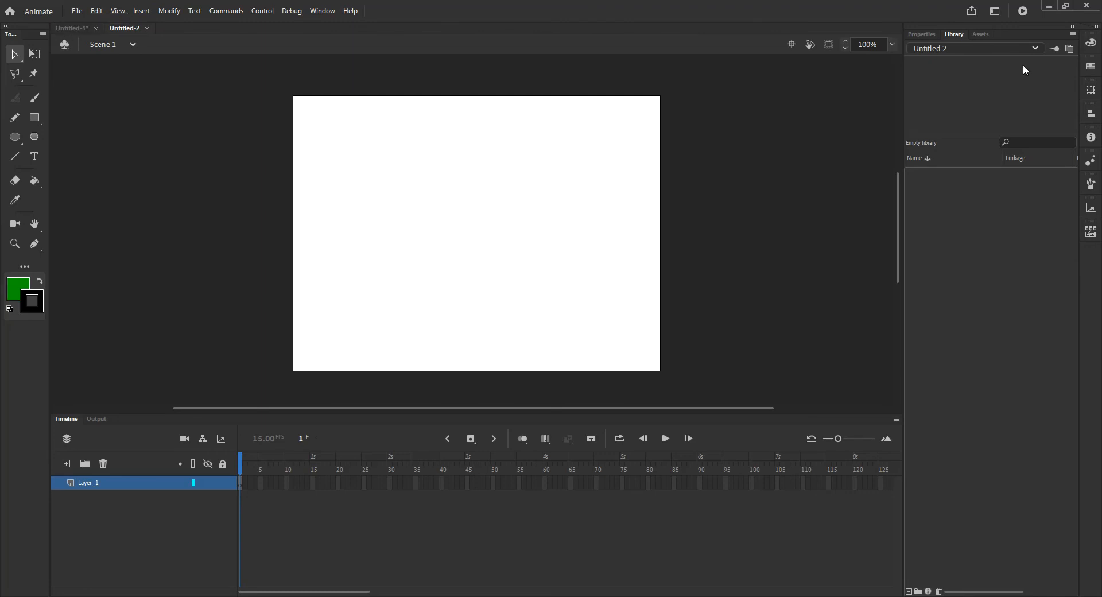
pyautogui.click(1014, 46)
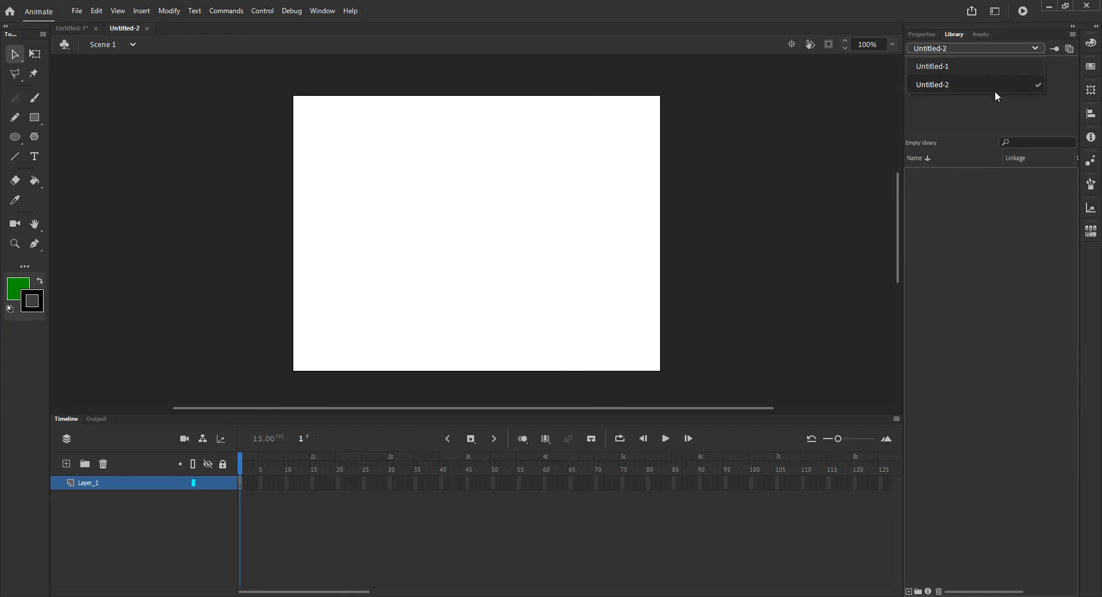
pyautogui.click(953, 65)
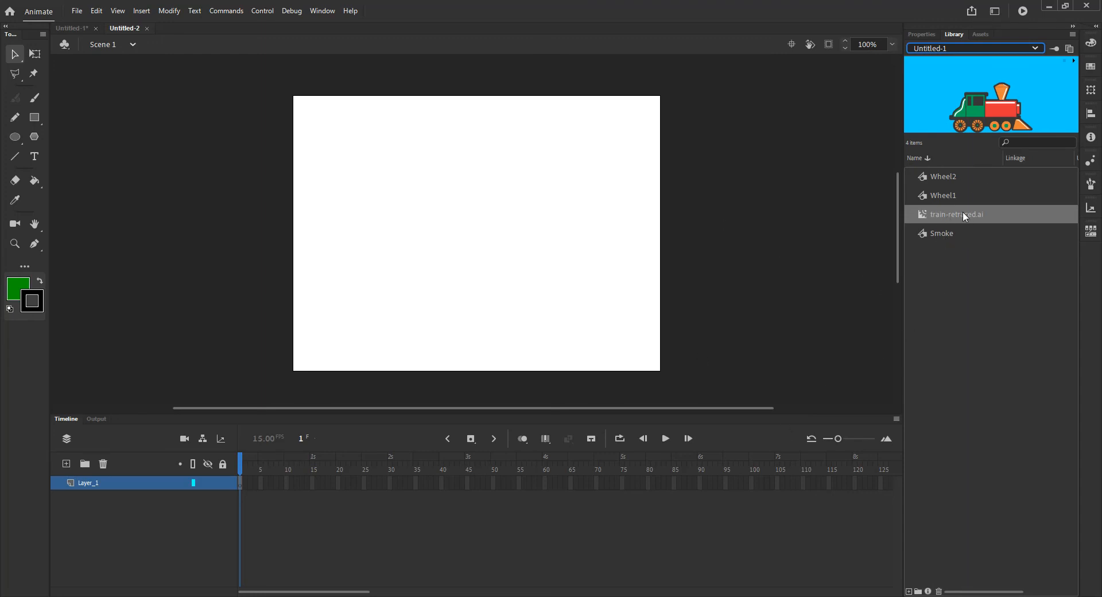
pyautogui.click(939, 196)
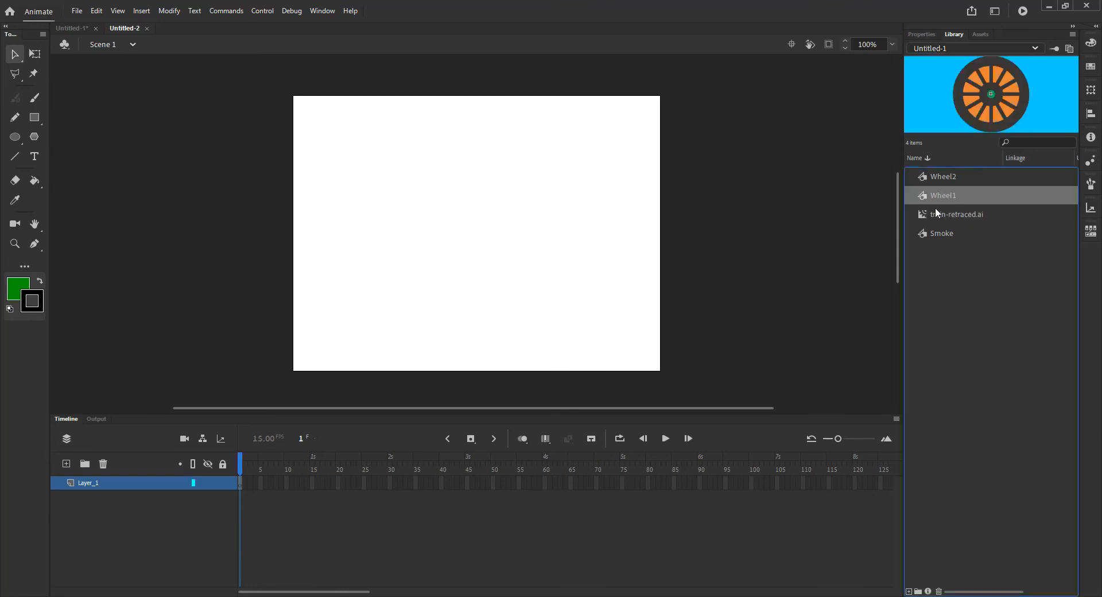
pyautogui.moveTo(928, 195); pyautogui.dragTo(457, 207)
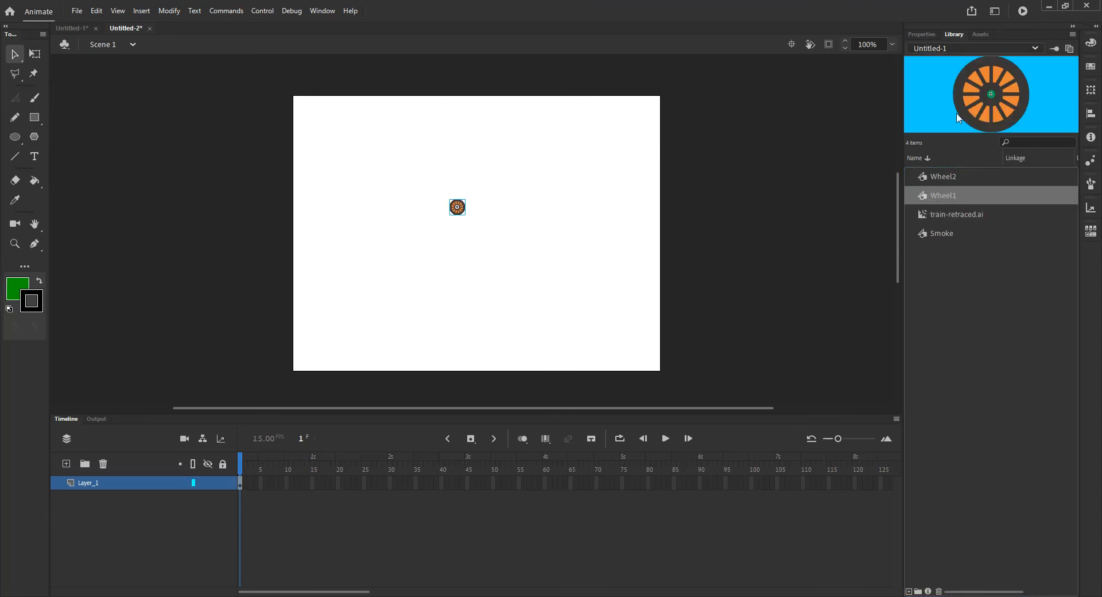
pyautogui.click(941, 49)
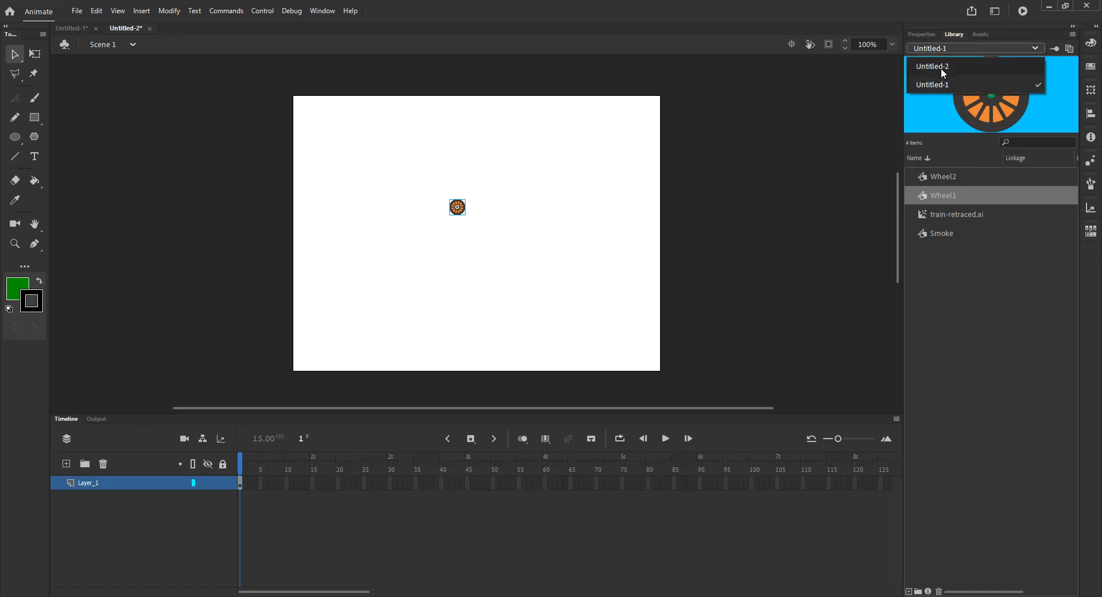
pyautogui.click(942, 68)
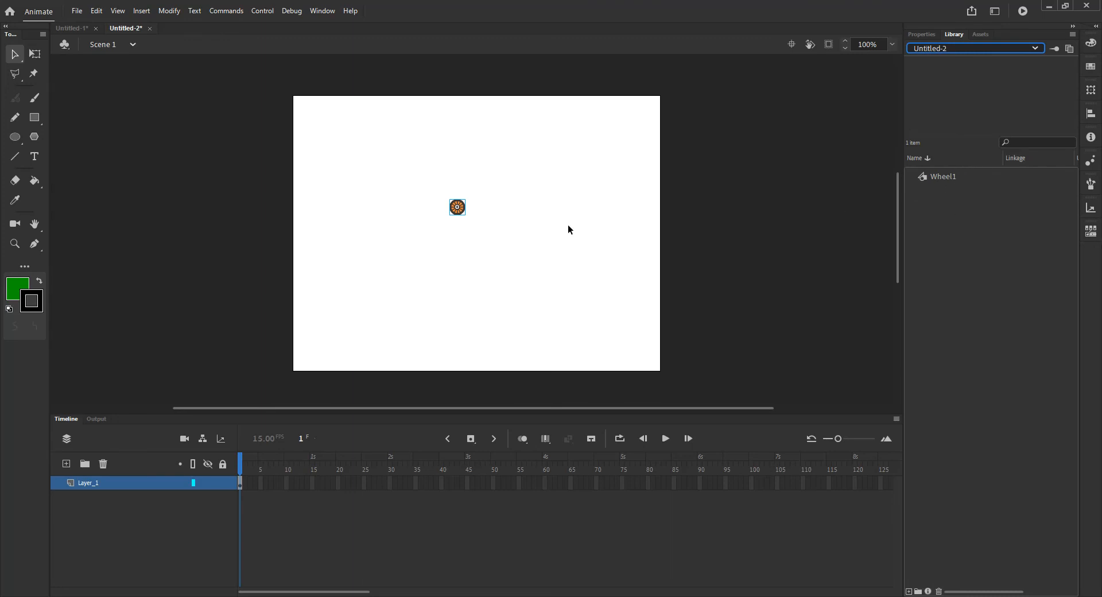
# - Position the wheel near the stage's left side and rename its layer to Wheel
pyautogui.moveTo(467, 216); pyautogui.dragTo(333, 234)
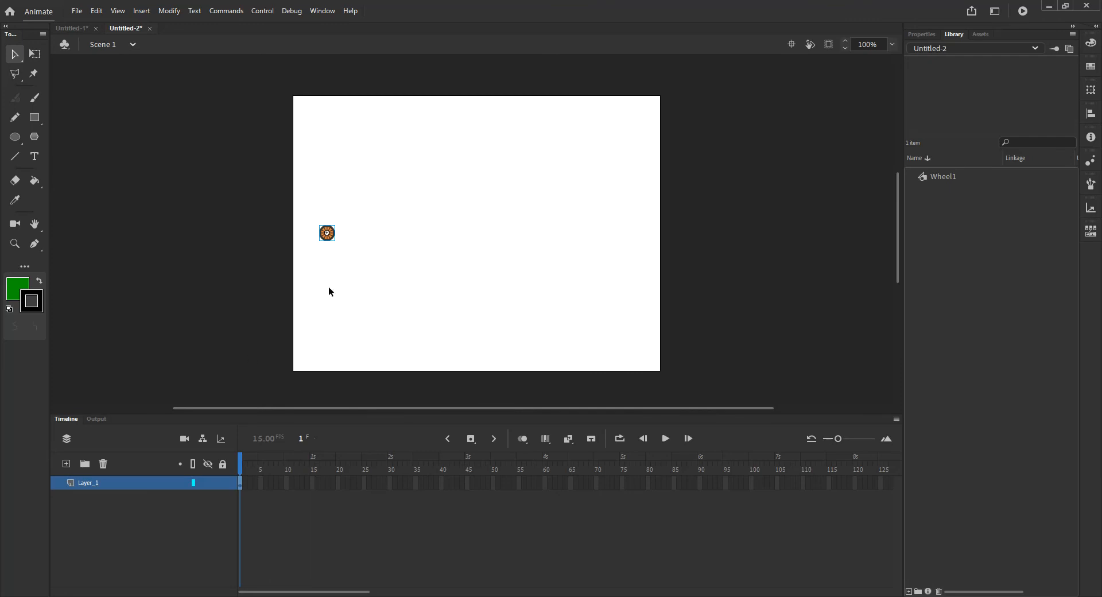
pyautogui.moveTo(329, 242); pyautogui.dragTo(329, 284)
pyautogui.doubleClick(89, 483)
pyautogui.write('Whee')
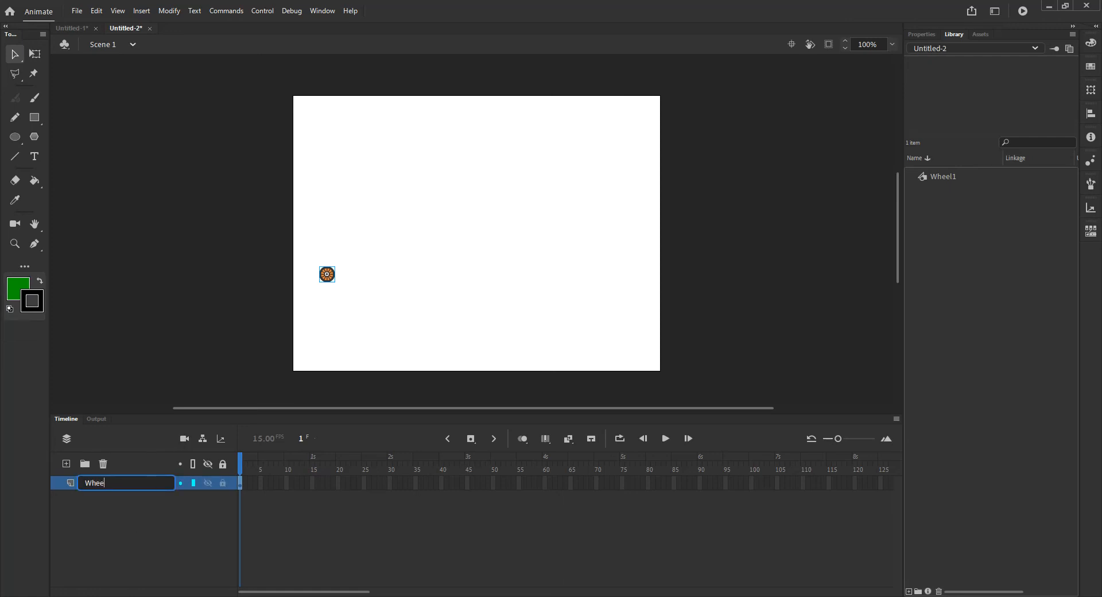
pyautogui.write('l')
pyautogui.press('Return')
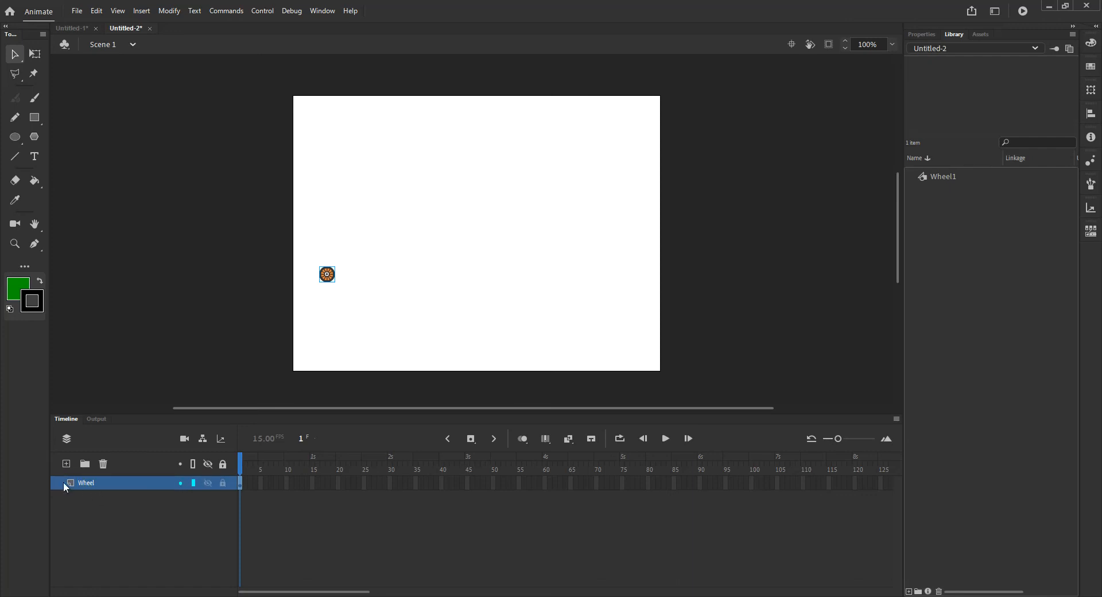
# - Add a new layer named Guide above the Wheel layer
pyautogui.click(65, 464)
pyautogui.doubleClick(85, 483)
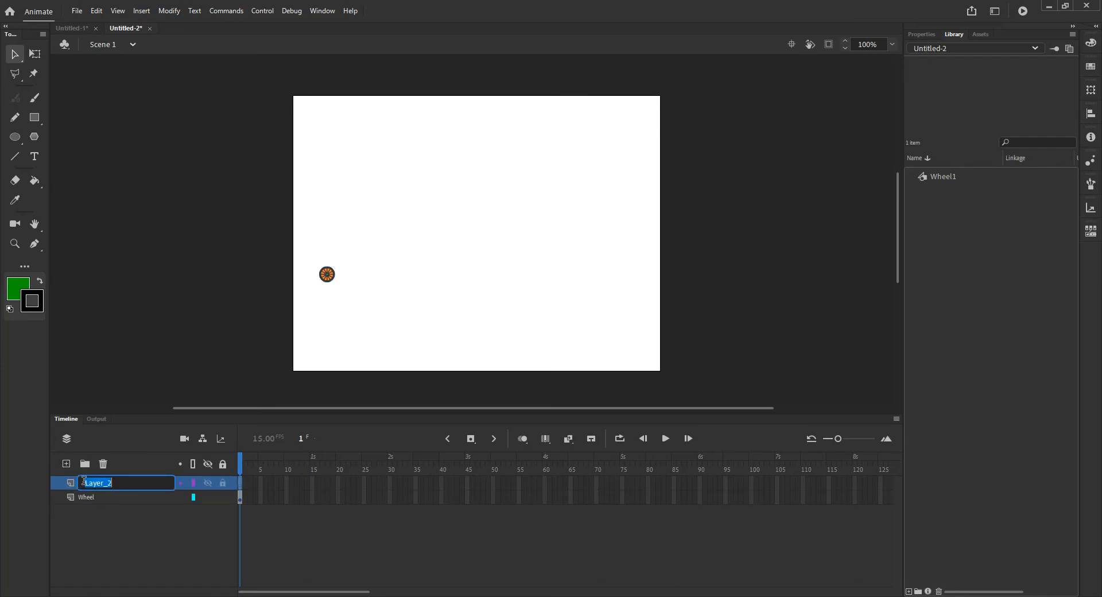
pyautogui.write('Guide')
pyautogui.press('Return')
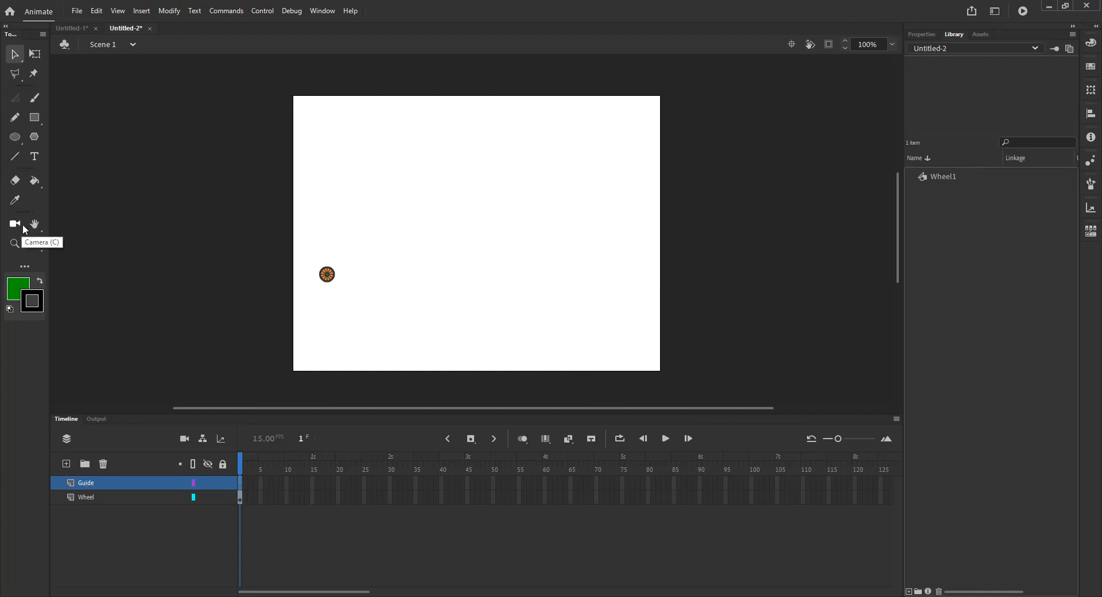
# - Draw a wavy curved path across the stage with the Pen tool on the Guide layer
pyautogui.click(34, 245)
pyautogui.click(240, 217)
pyautogui.click(285, 184)
pyautogui.moveTo(422, 194); pyautogui.dragTo(474, 230)
pyautogui.moveTo(552, 197); pyautogui.dragTo(620, 169)
pyautogui.moveTo(694, 194); pyautogui.dragTo(714, 207)
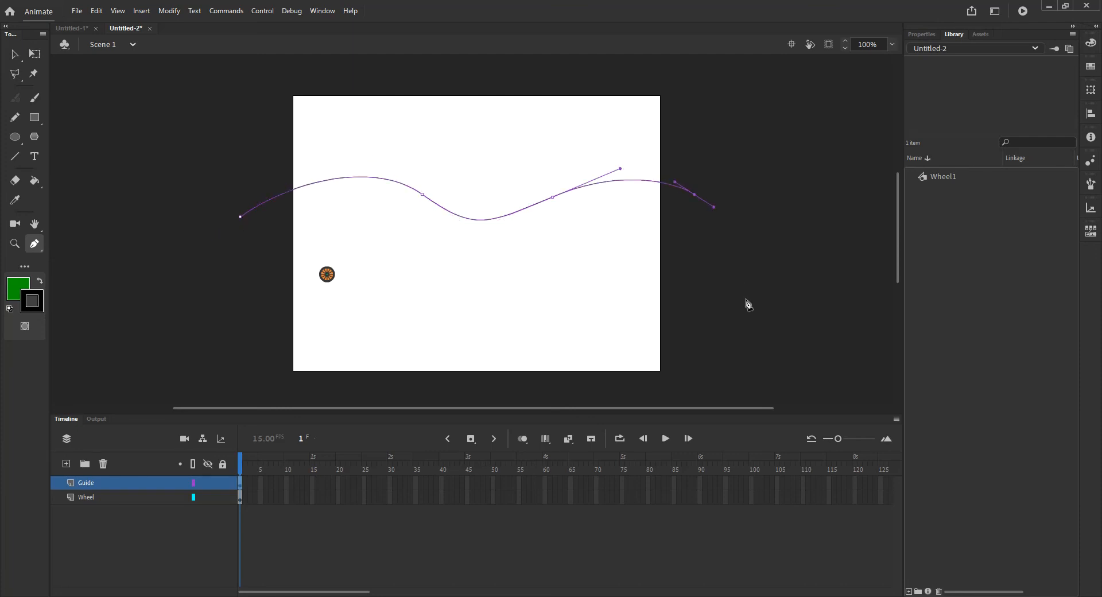
pyautogui.click(15, 54)
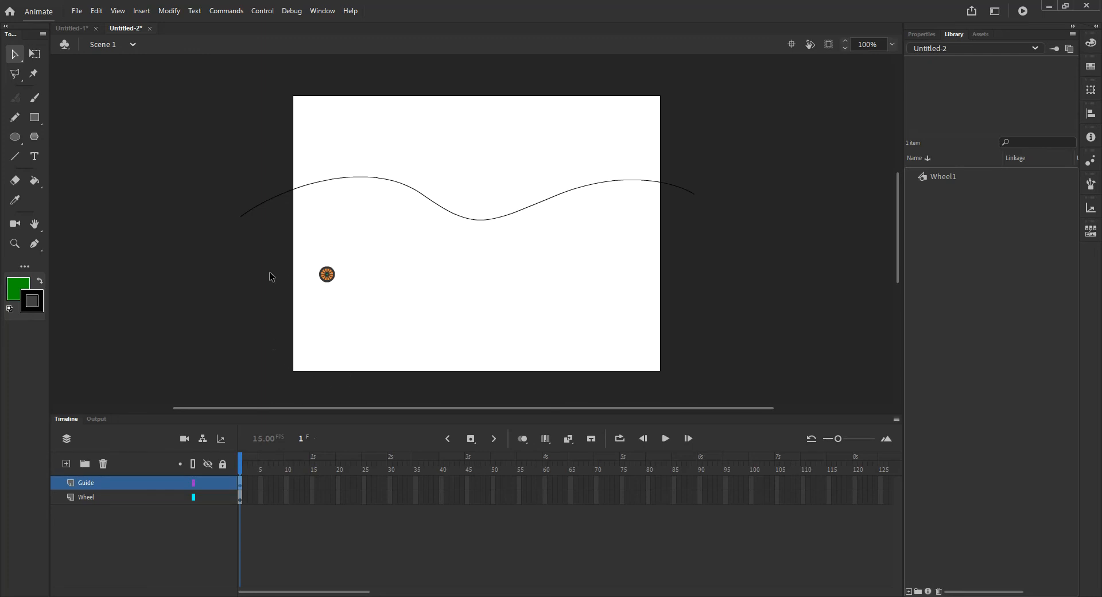
# - Shift the guide curve slightly down on the stage
pyautogui.click(305, 189)
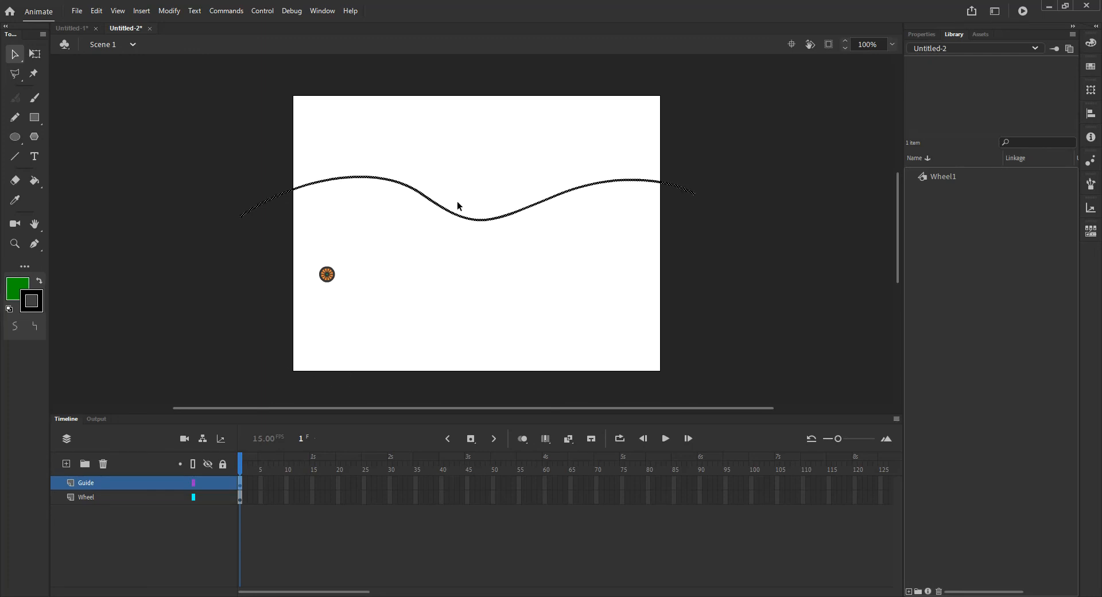
pyautogui.moveTo(479, 219); pyautogui.dragTo(488, 228)
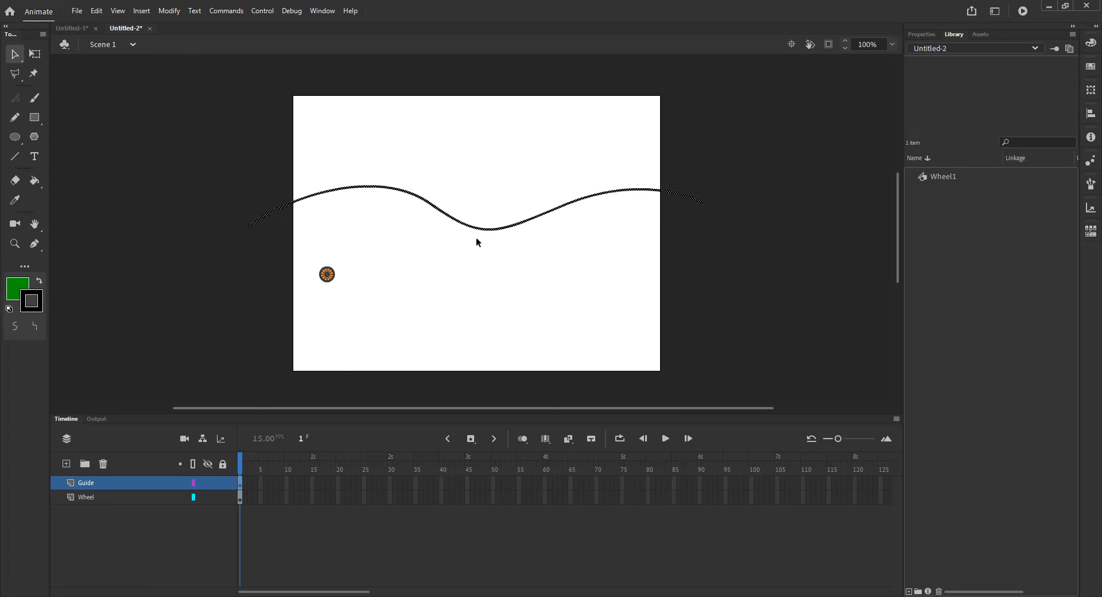
pyautogui.click(326, 282)
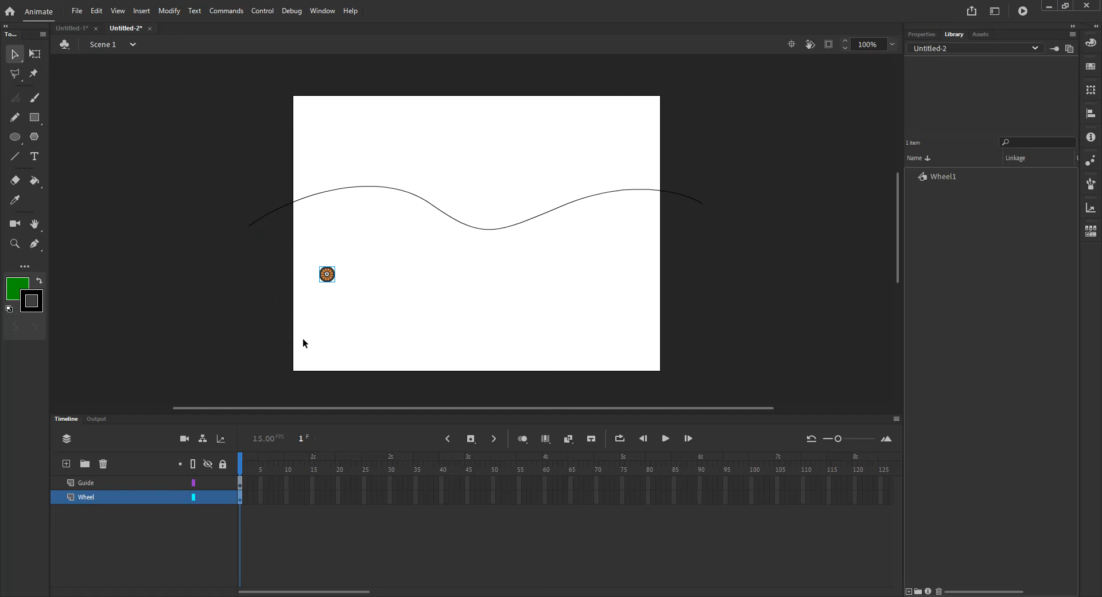
pyautogui.click(87, 485)
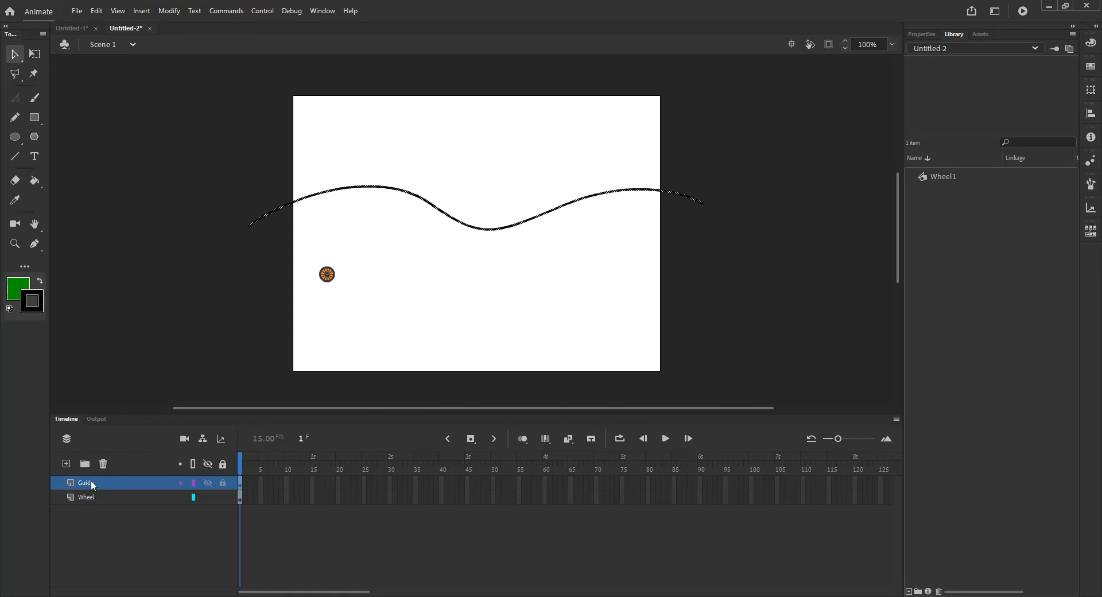
# - Convert the Guide layer into a guide layer
pyautogui.rightClick(91, 480)
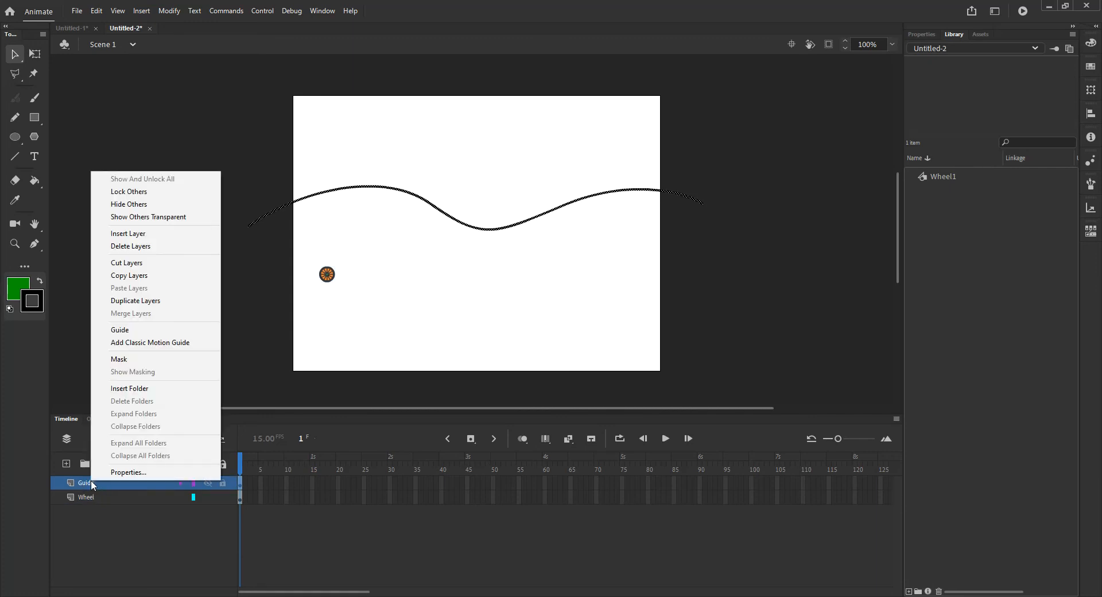
pyautogui.click(132, 332)
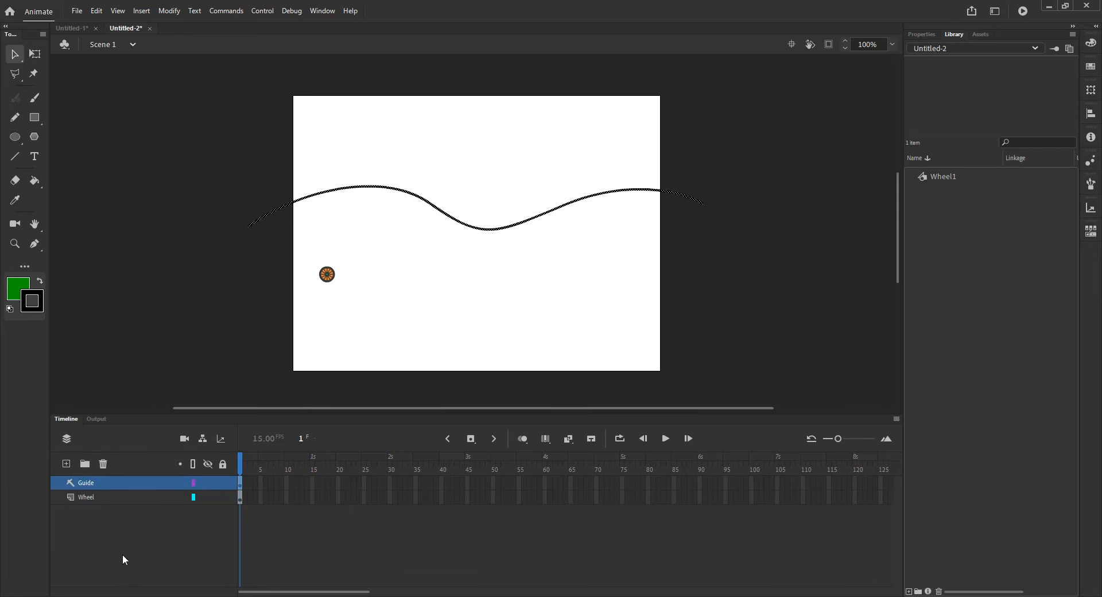
# - Extend both the Guide and Wheel layers to frame 45 by inserting frames
pyautogui.click(91, 496)
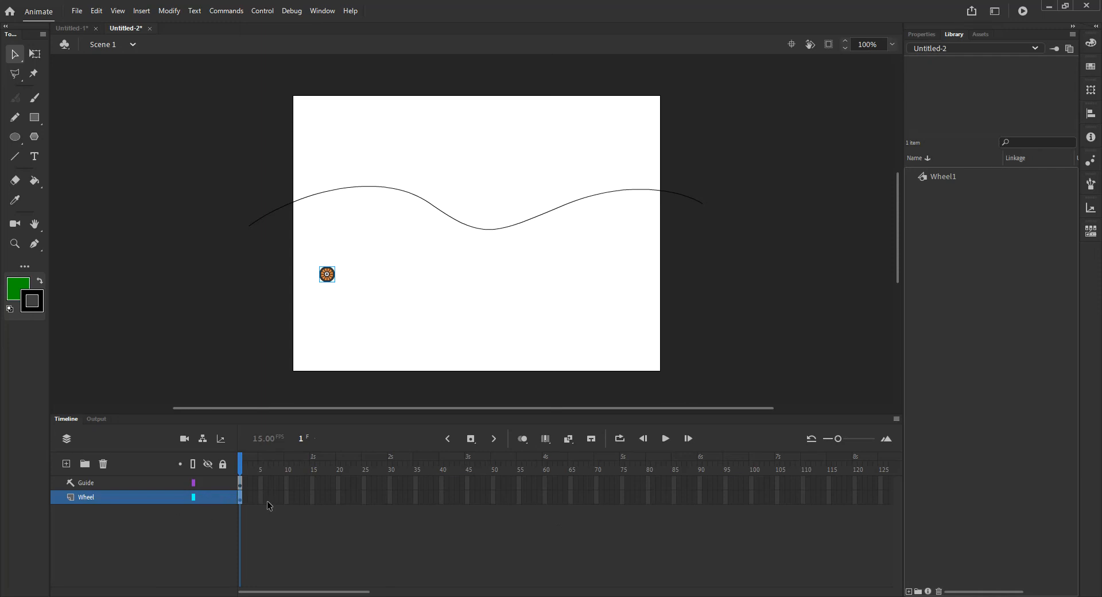
pyautogui.click(390, 501)
pyautogui.click(469, 482)
pyautogui.press('F5')
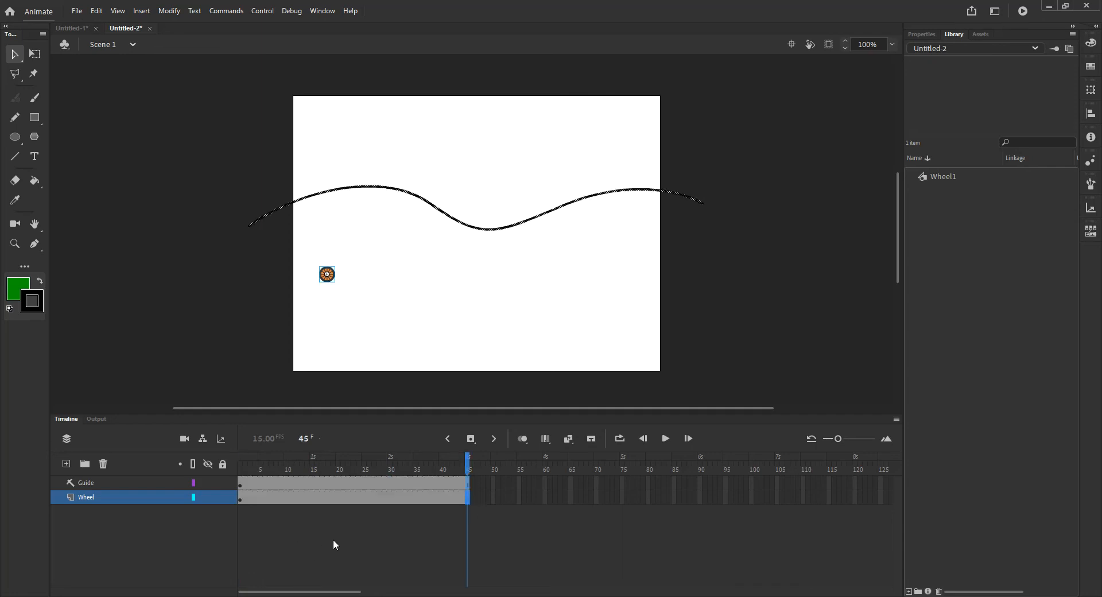
# - Create a classic tween on the Wheel layer and snap the wheel to the guide path's left end at frame 1
pyautogui.click(240, 499)
pyautogui.rightClick(240, 499)
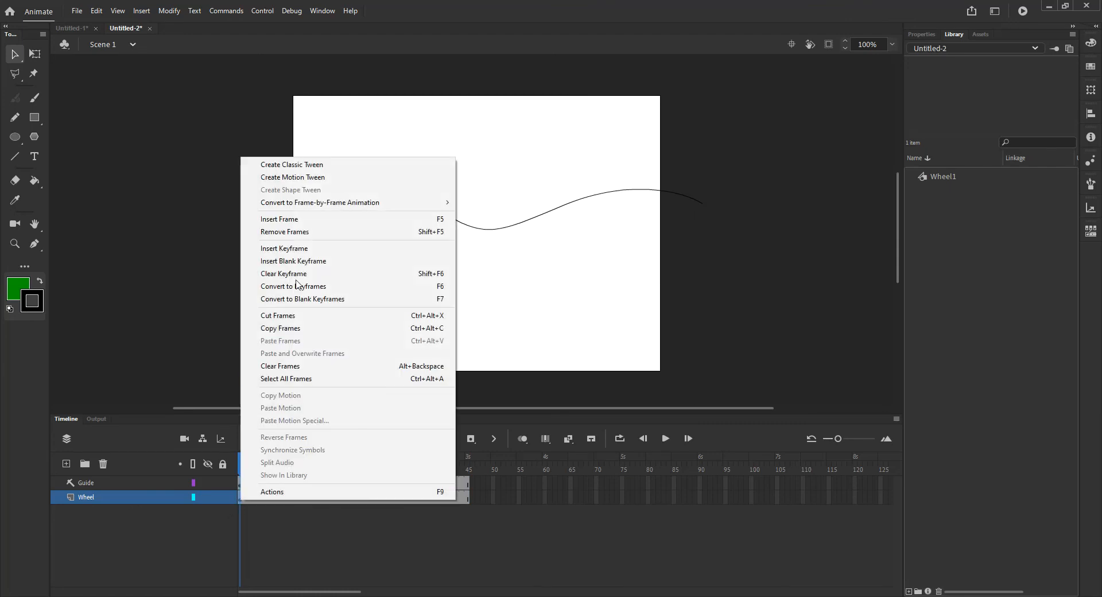
pyautogui.click(319, 165)
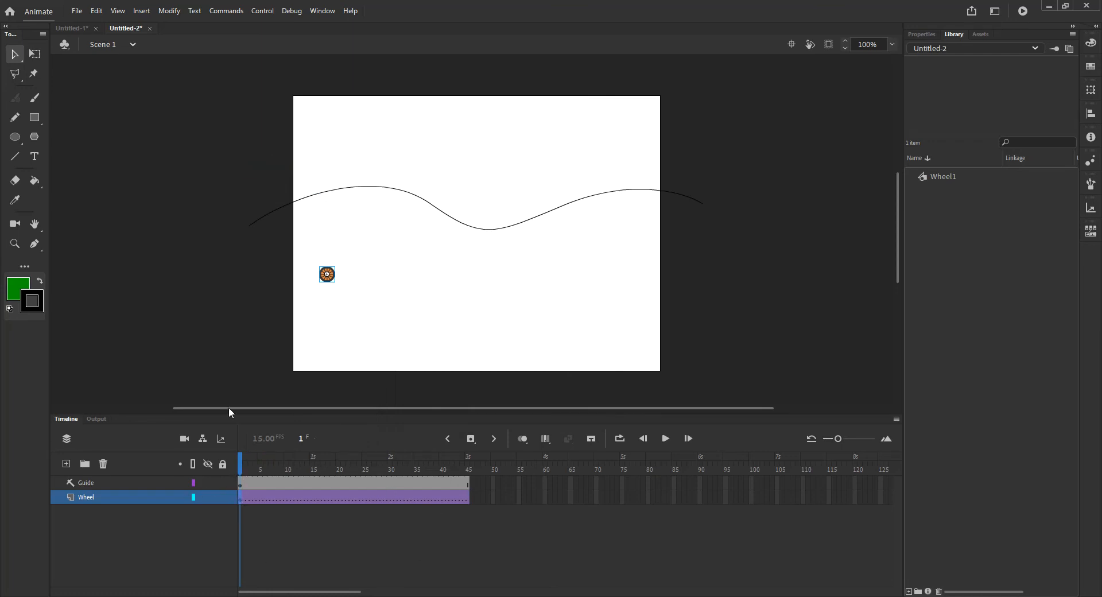
pyautogui.moveTo(330, 284); pyautogui.dragTo(256, 247)
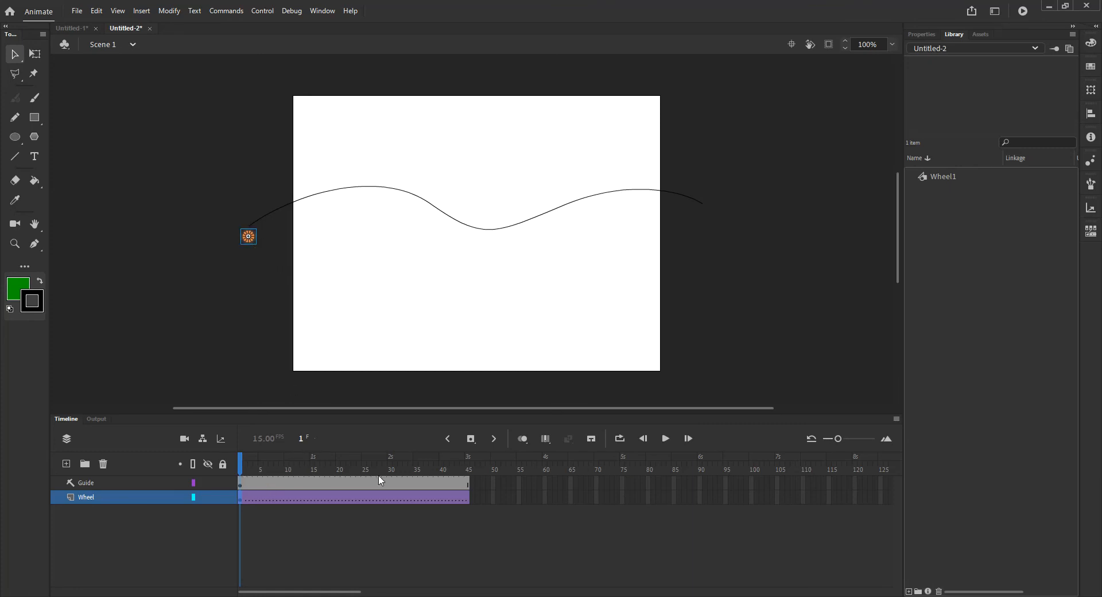
# - At frame 45, move the wheel to the right end of the guide path
pyautogui.click(467, 461)
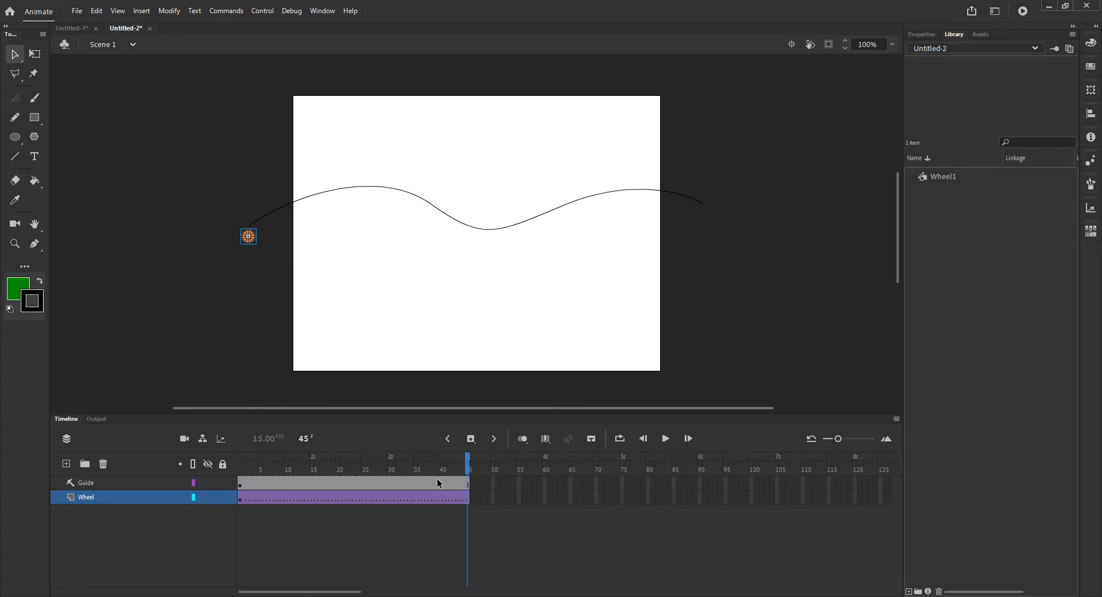
pyautogui.moveTo(251, 242); pyautogui.dragTo(709, 219)
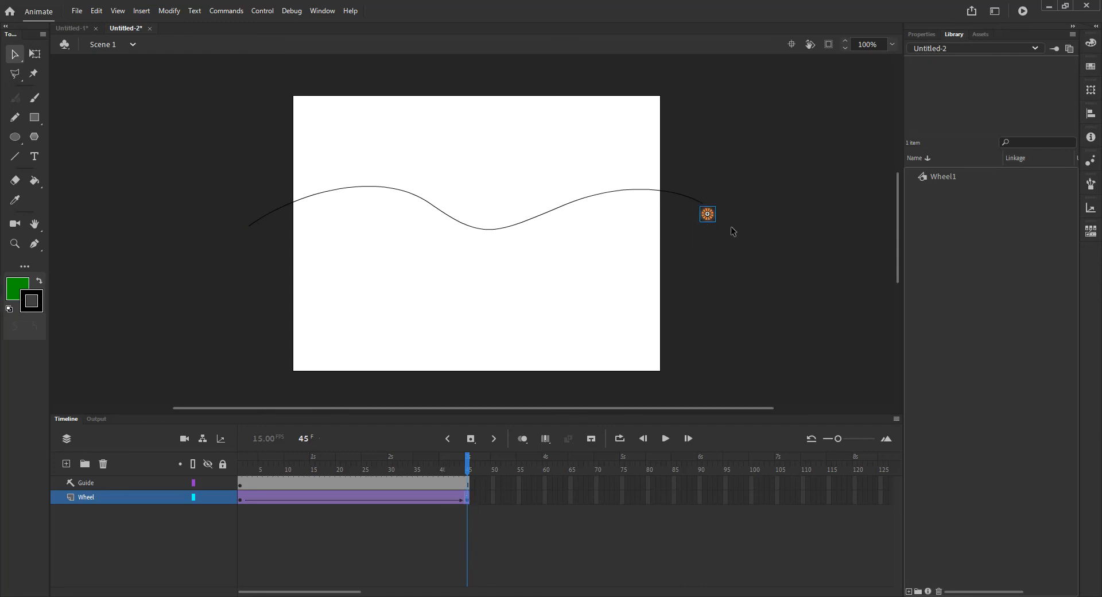
pyautogui.moveTo(708, 218); pyautogui.dragTo(707, 224)
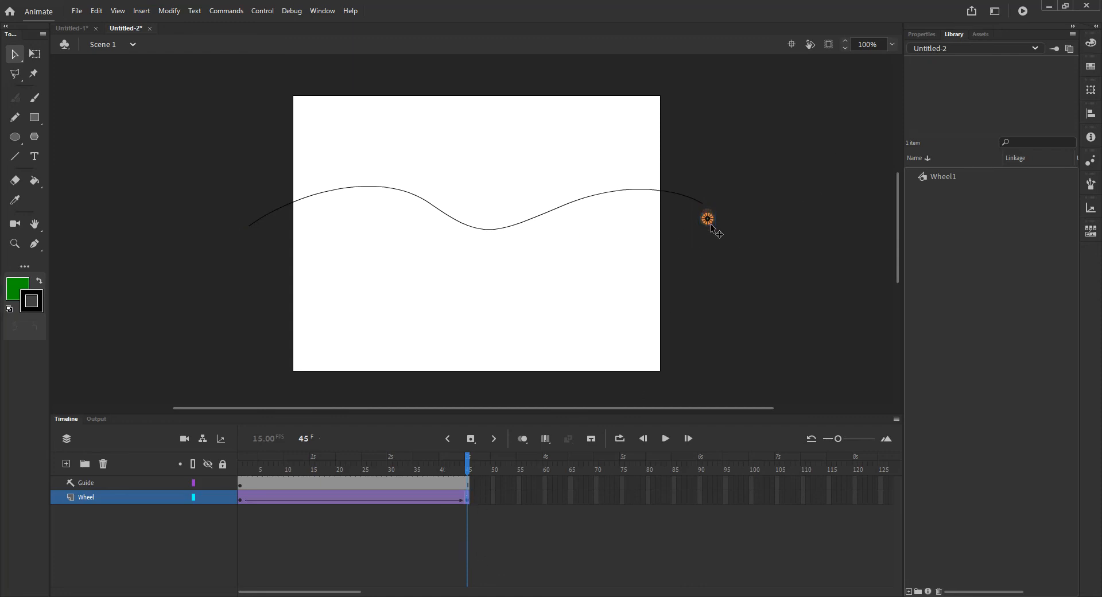
# - Attach the Wheel layer beneath the Guide layer so it becomes a guided layer
pyautogui.click(934, 33)
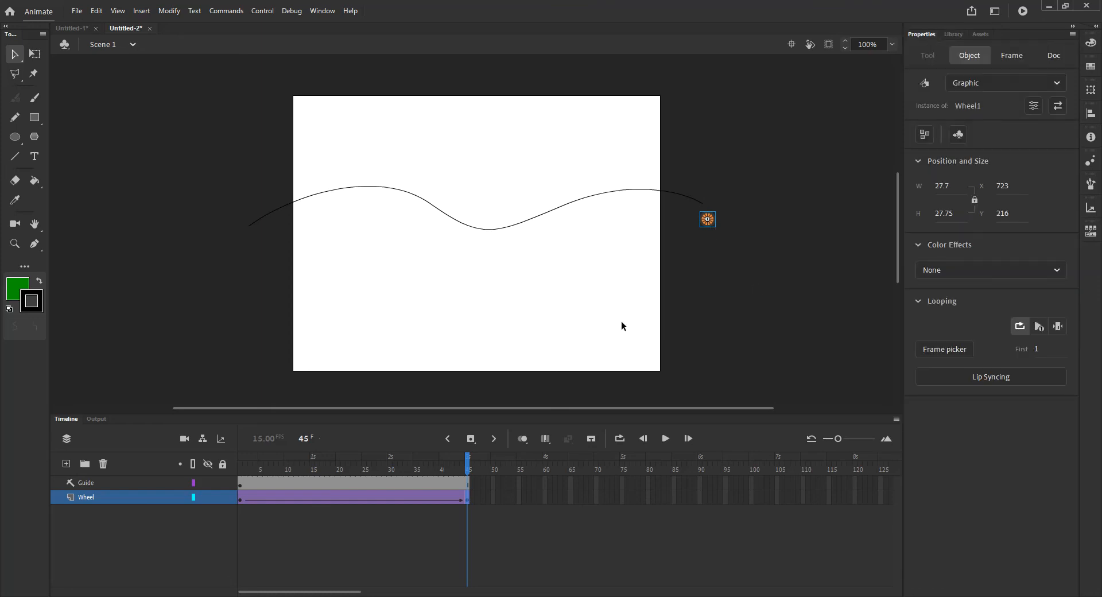
pyautogui.click(291, 496)
pyautogui.moveTo(290, 497); pyautogui.dragTo(237, 513)
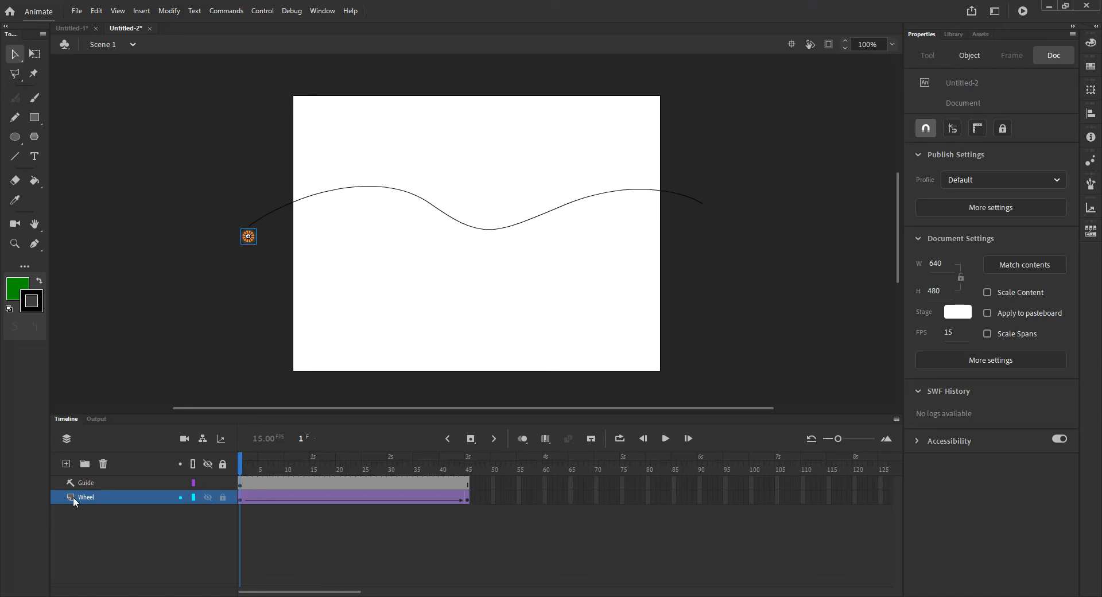
pyautogui.moveTo(71, 496)
pyautogui.mouseDown()
pyautogui.moveTo(89, 486)
pyautogui.moveTo(70, 496)
pyautogui.mouseUp()
pyautogui.moveTo(69, 497); pyautogui.dragTo(78, 492)
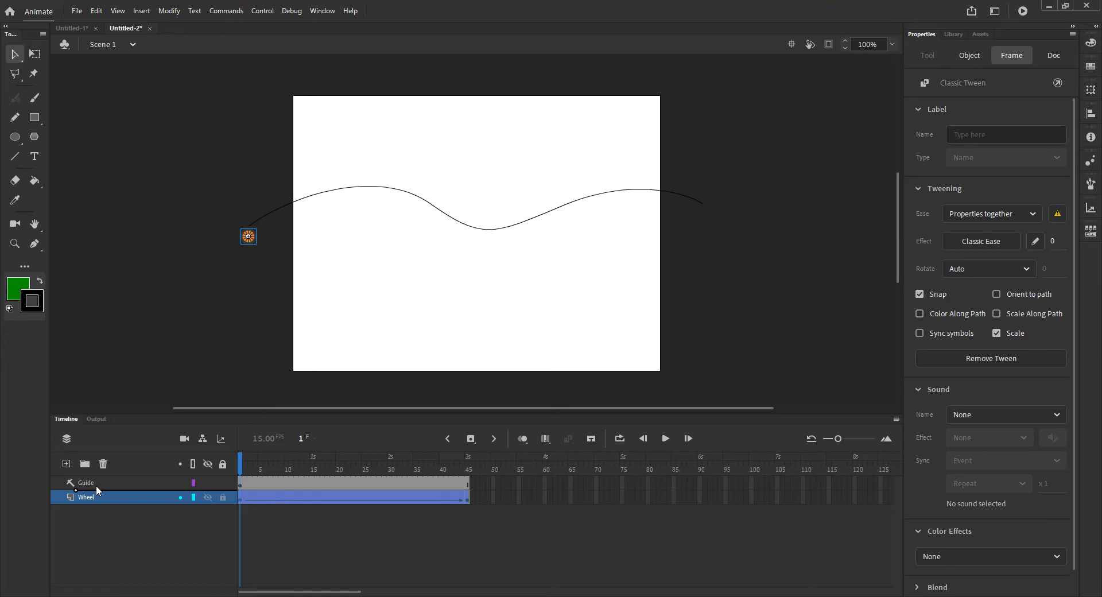
pyautogui.moveTo(89, 495); pyautogui.dragTo(95, 487)
pyautogui.moveTo(94, 485)
pyautogui.mouseDown()
pyautogui.moveTo(68, 497)
pyautogui.moveTo(85, 487)
pyautogui.mouseUp()
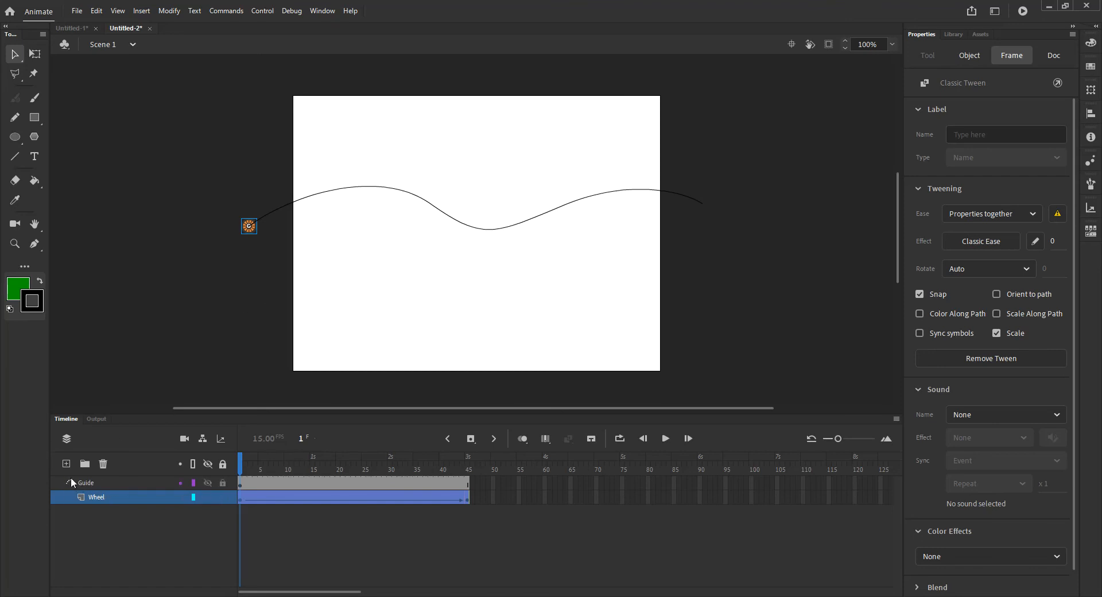
# - Preview the wheel's motion along the path while hiding and showing the guide layer
pyautogui.moveTo(240, 467); pyautogui.dragTo(148, 544)
pyautogui.click(207, 483)
pyautogui.moveTo(253, 472); pyautogui.dragTo(212, 532)
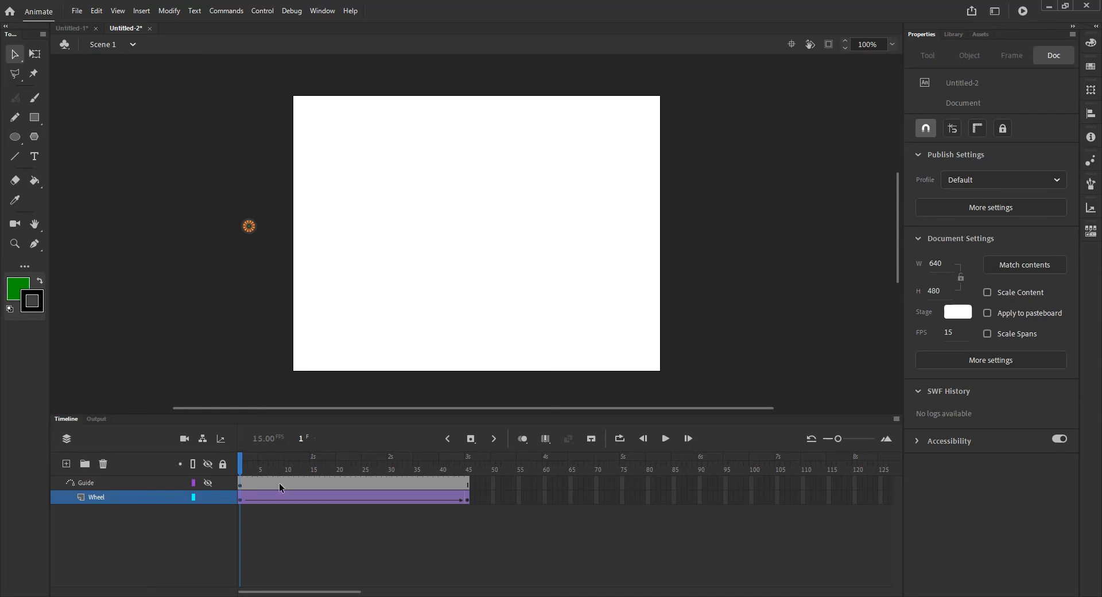
pyautogui.click(211, 484)
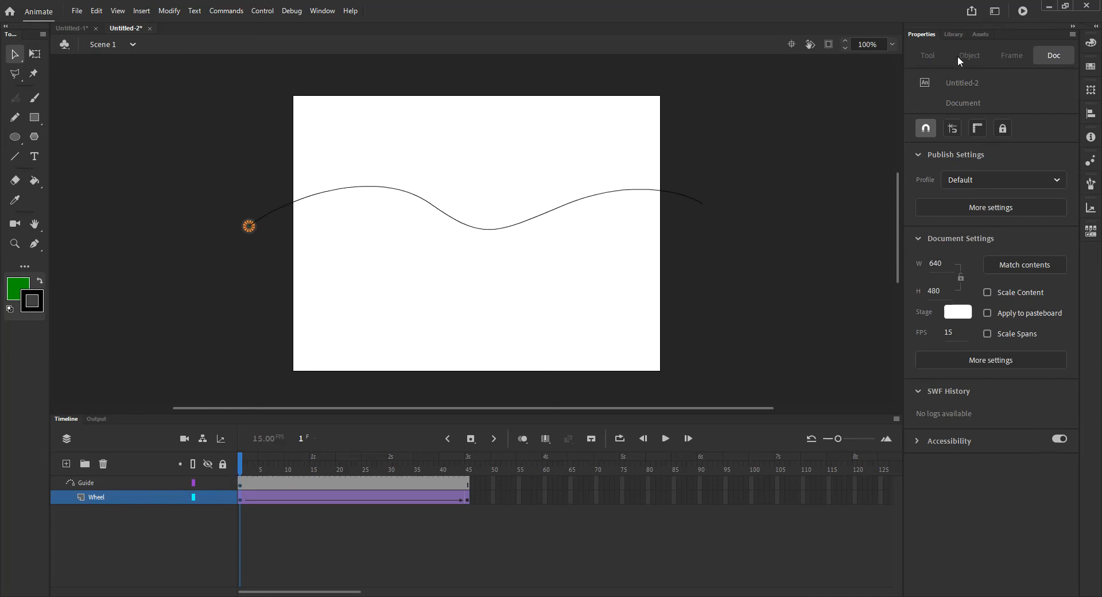
pyautogui.click(955, 35)
pyautogui.click(945, 177)
pyautogui.moveTo(945, 177); pyautogui.dragTo(604, 290)
pyautogui.press('Delete')
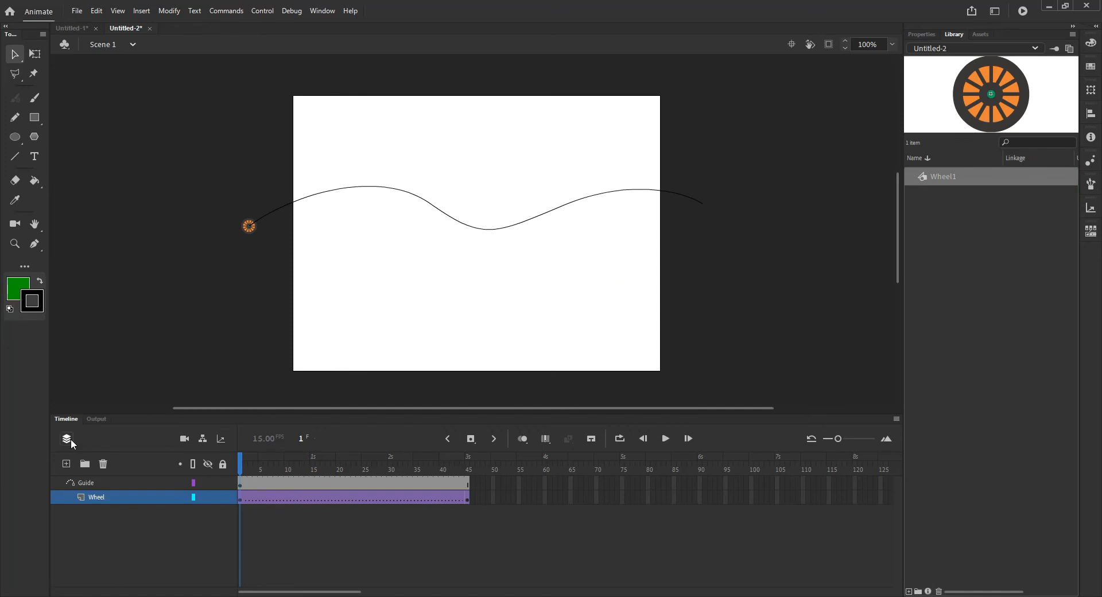
# - Add a new guided layer under the Guide layer and rename it Wheel2
pyautogui.click(66, 464)
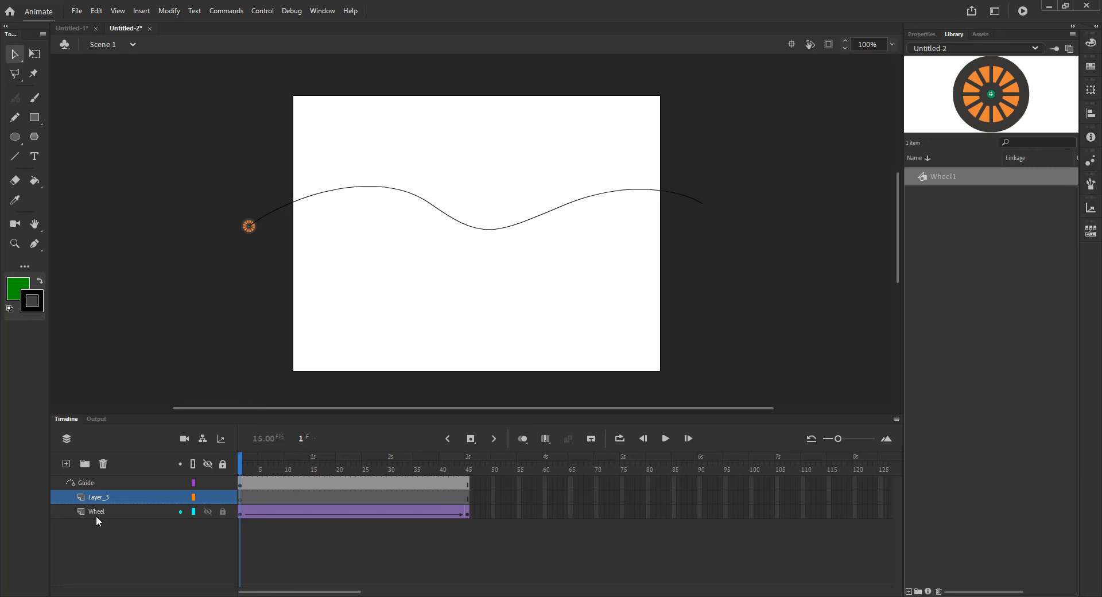
pyautogui.moveTo(101, 495)
pyautogui.mouseDown()
pyautogui.moveTo(94, 477)
pyautogui.moveTo(59, 530)
pyautogui.moveTo(67, 492)
pyautogui.moveTo(98, 505)
pyautogui.mouseUp()
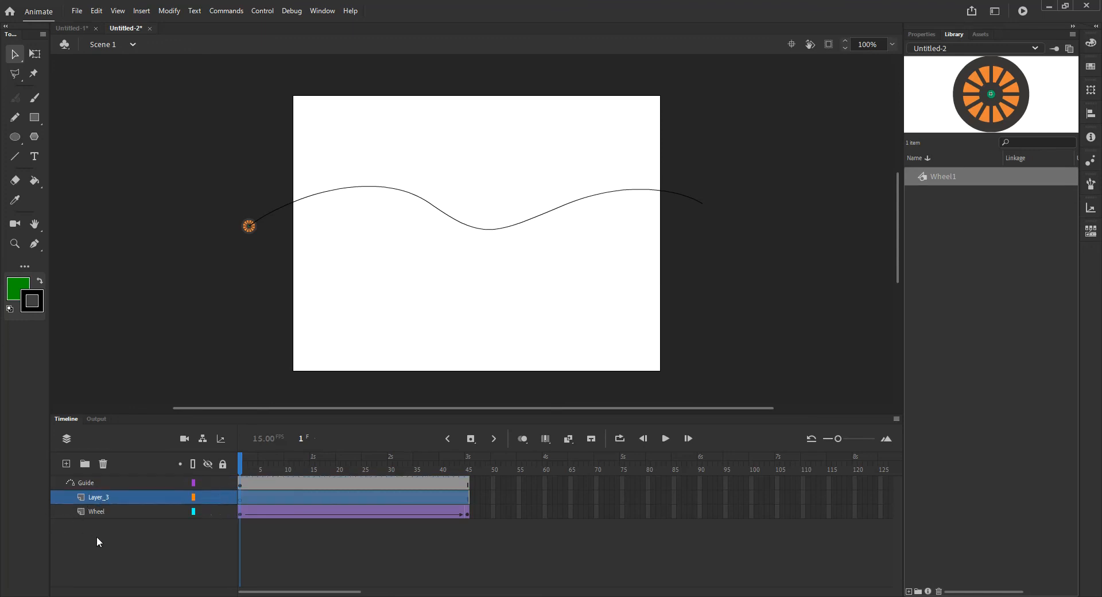
pyautogui.doubleClick(102, 497)
pyautogui.write('Wheel2')
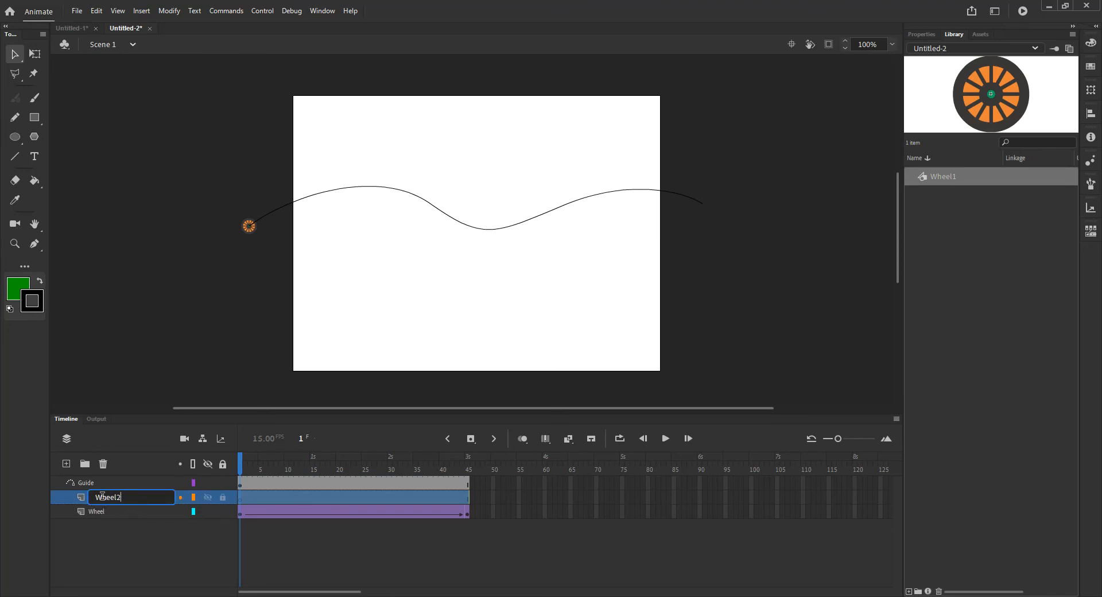
pyautogui.press('Return')
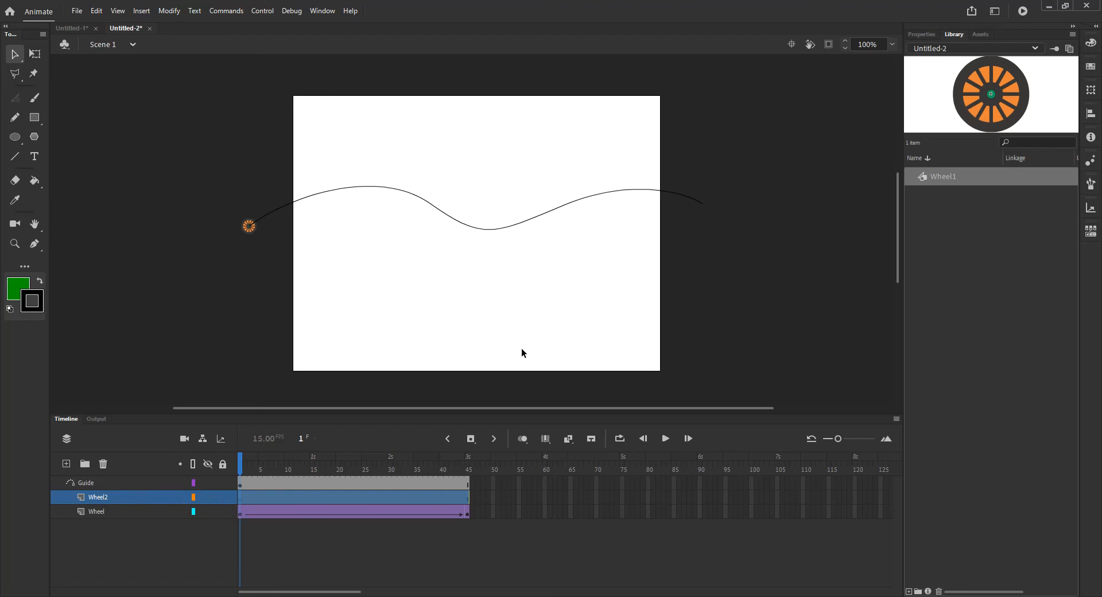
# - Place a Wheel1 instance from the library on the Wheel2 layer and create a classic tween
pyautogui.moveTo(926, 183); pyautogui.dragTo(641, 249)
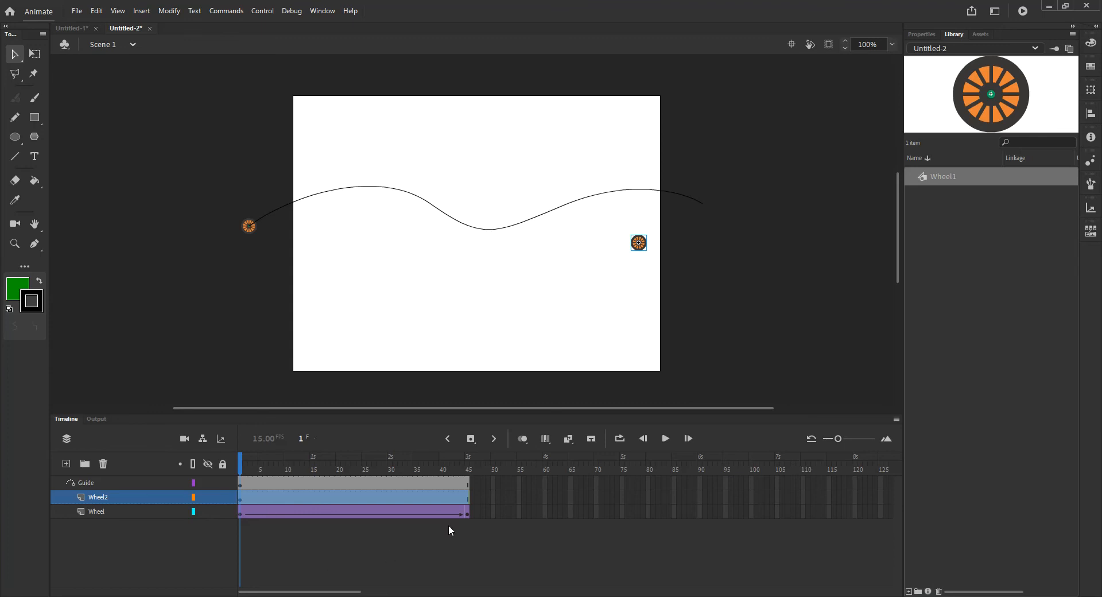
pyautogui.rightClick(243, 505)
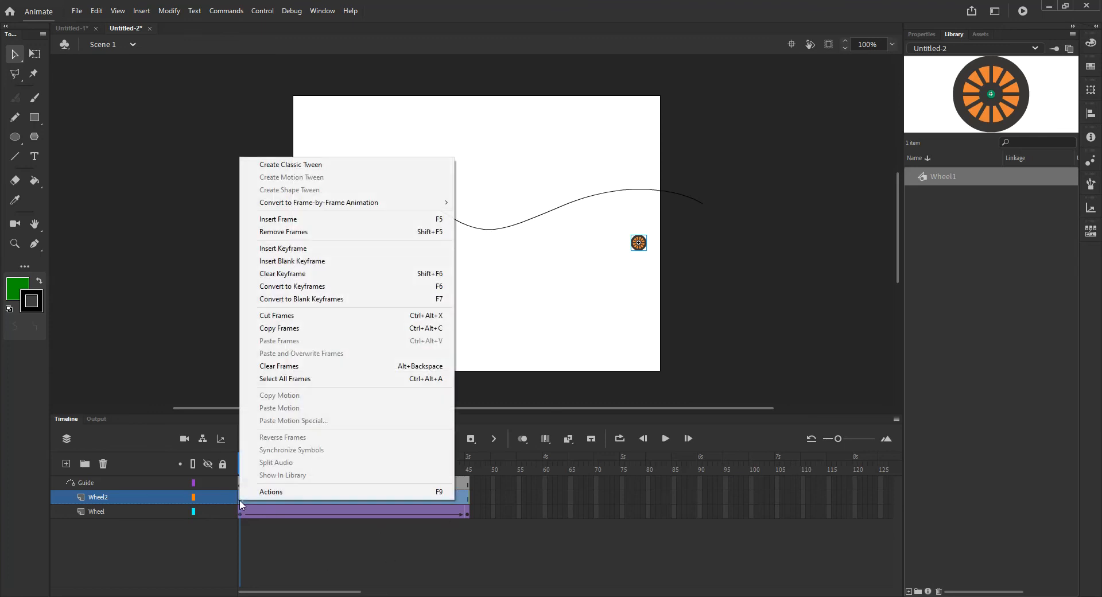
pyautogui.click(316, 165)
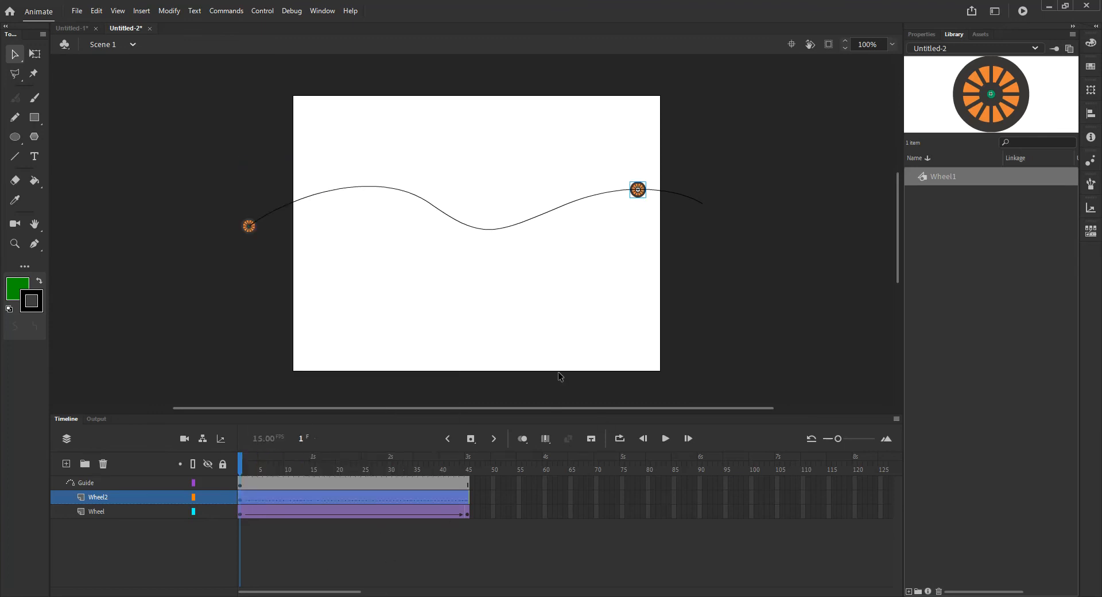
# - At frame 1, snap the second wheel to the right end of the guide path
pyautogui.click(245, 462)
pyautogui.moveTo(245, 461); pyautogui.dragTo(266, 461)
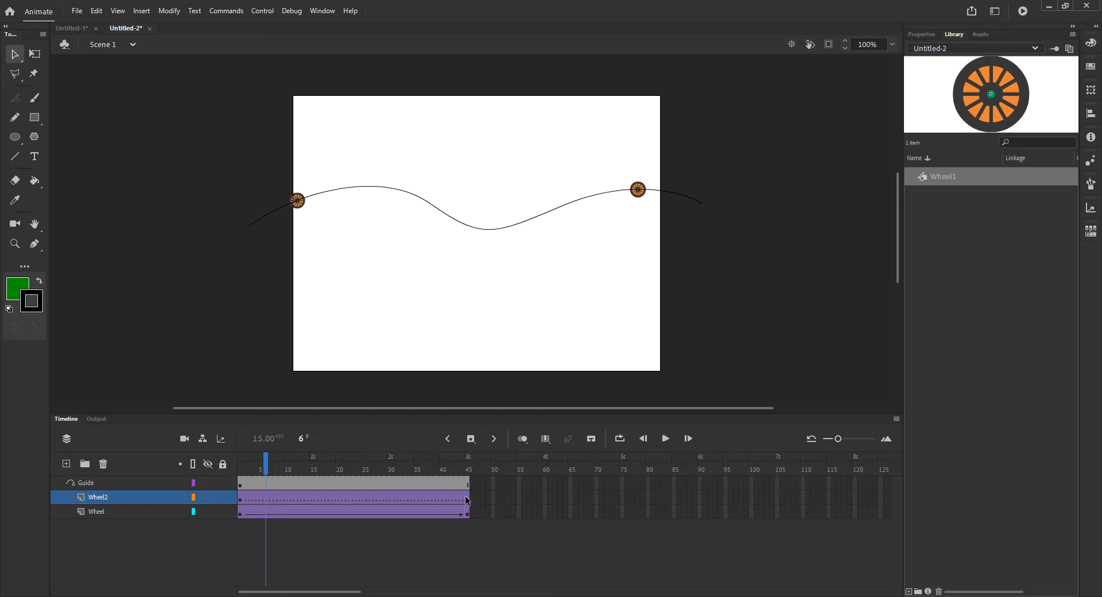
pyautogui.click(240, 500)
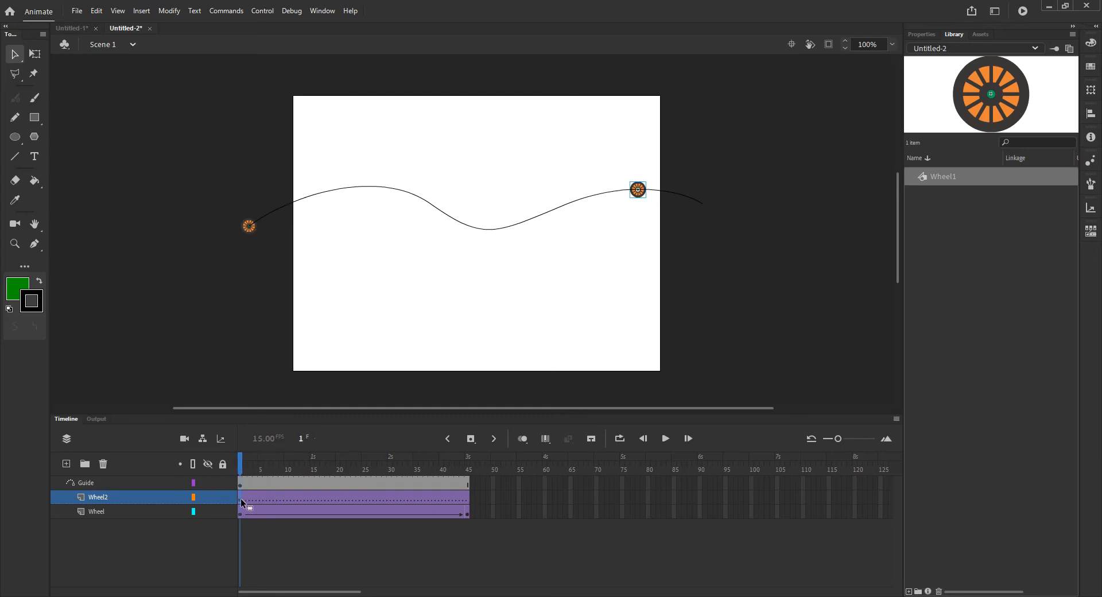
pyautogui.click(644, 196)
pyautogui.moveTo(644, 197); pyautogui.dragTo(714, 212)
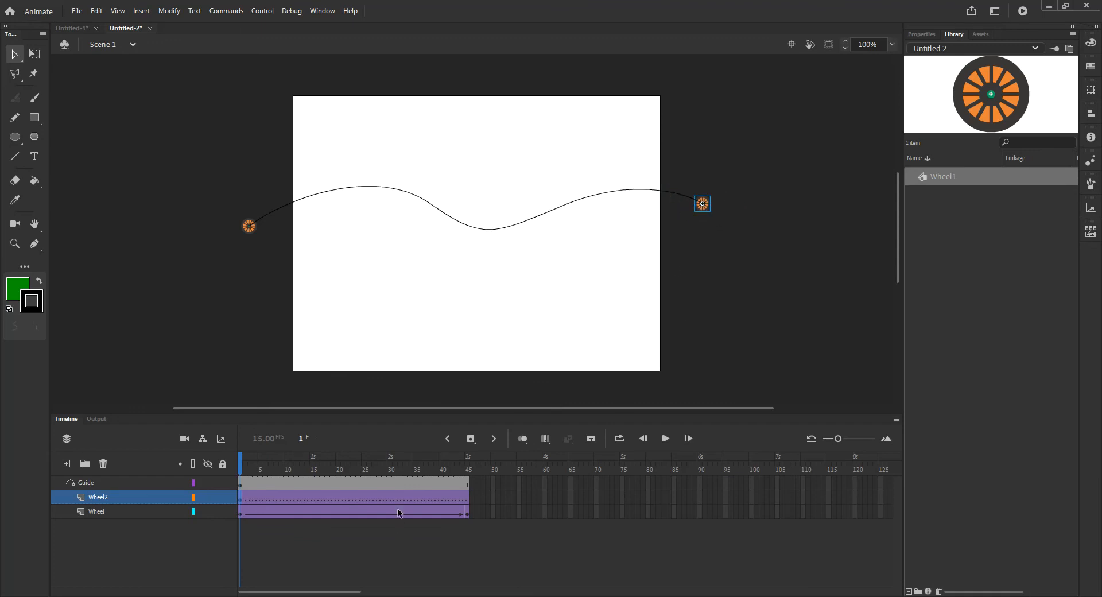
# - At frame 45, snap the second wheel to the left end of the guide path and scrub the animation
pyautogui.click(468, 469)
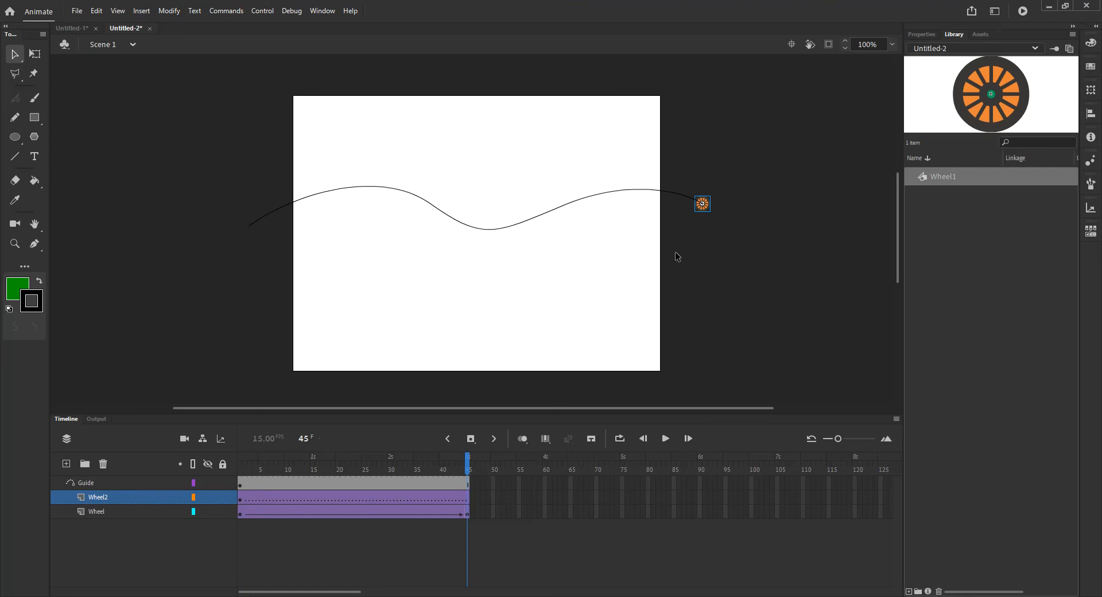
pyautogui.moveTo(701, 210); pyautogui.dragTo(250, 231)
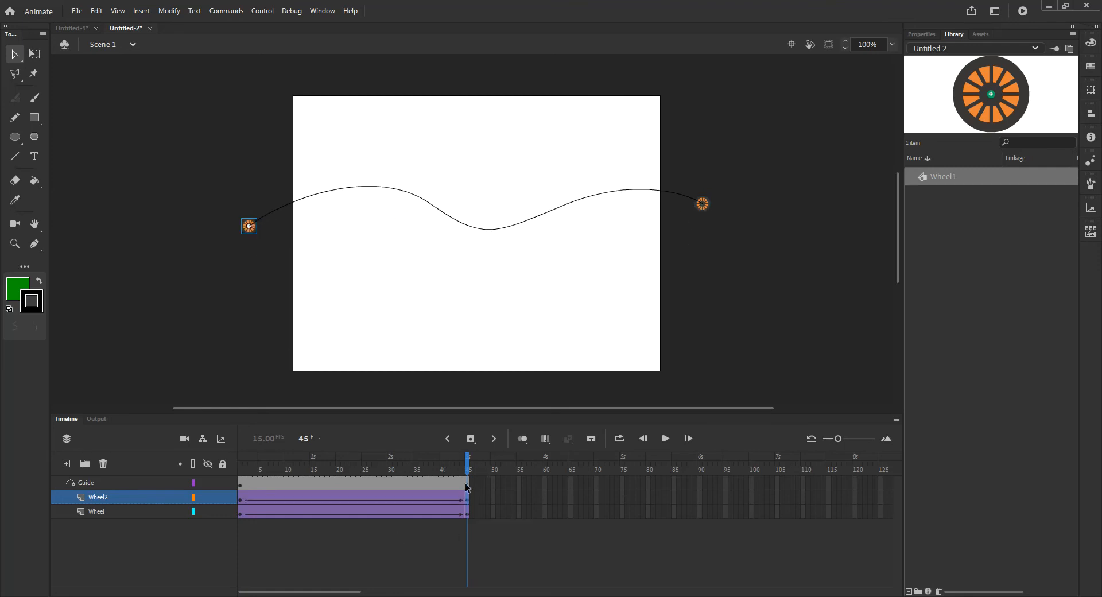
pyautogui.moveTo(469, 469); pyautogui.dragTo(252, 491)
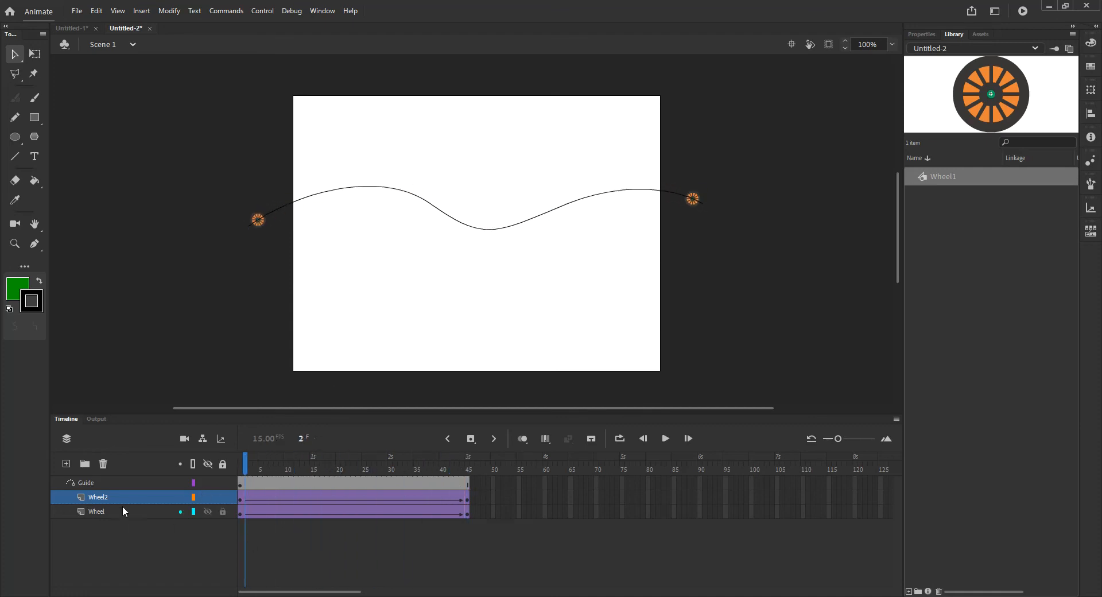
pyautogui.click(180, 497)
pyautogui.moveTo(245, 472); pyautogui.dragTo(228, 498)
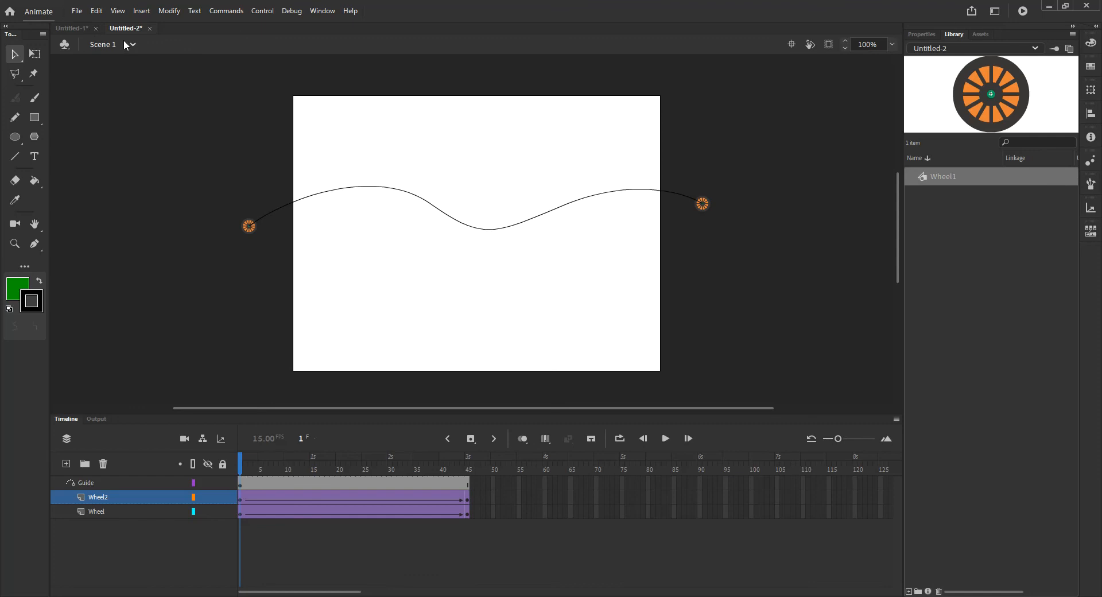
# - Switch to the train document and back to the wheel document
pyautogui.click(74, 27)
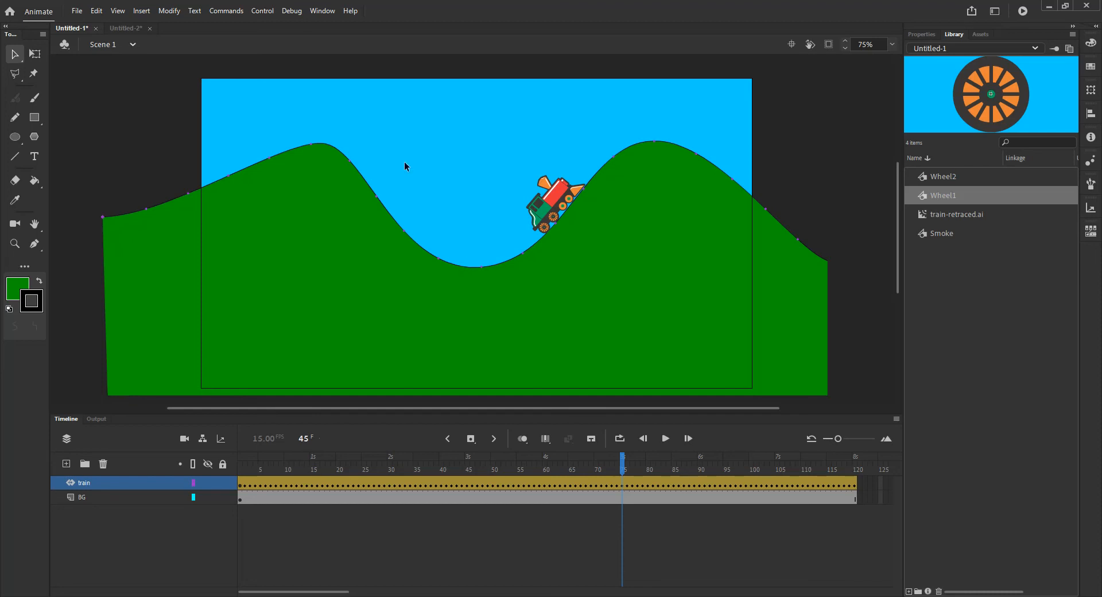
pyautogui.click(124, 29)
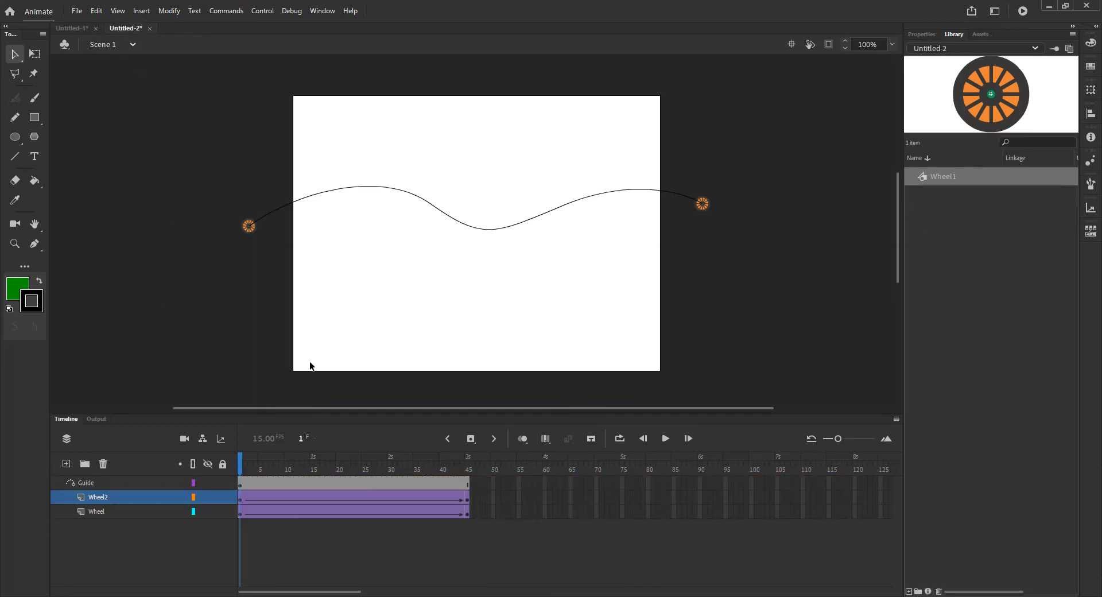